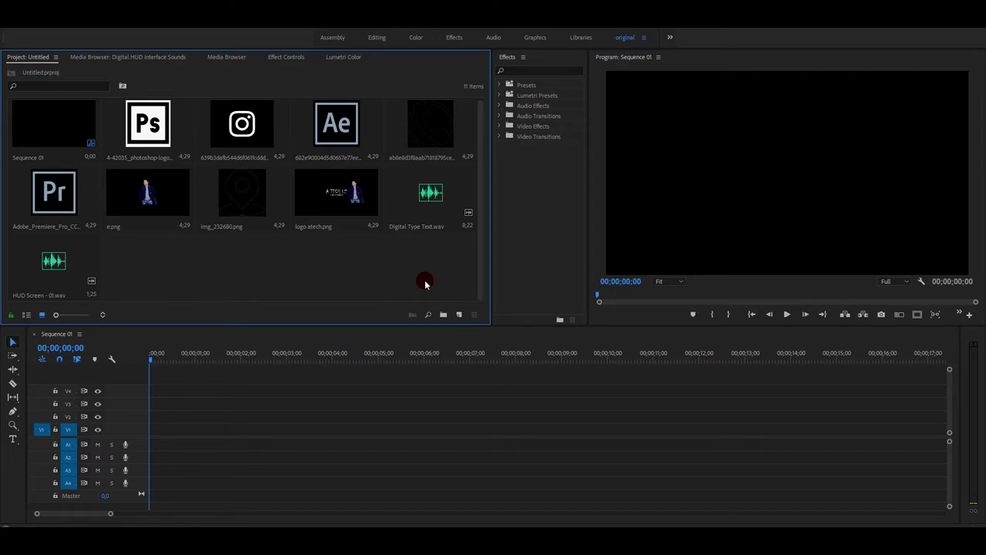
- Create a 1920x1080 Color Matte in a neutral light grey
{"action": "left_click", "coordinate": [461, 317]}
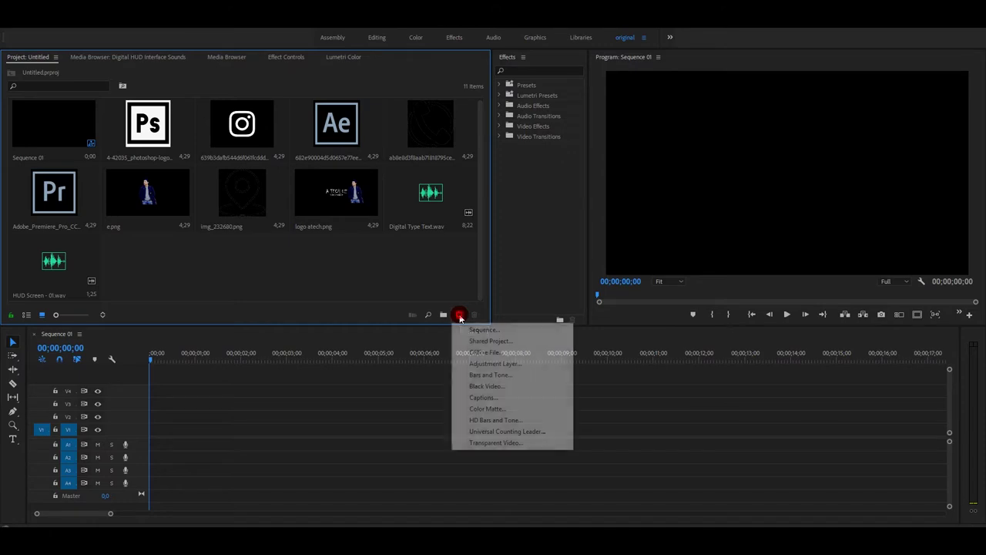
{"action": "left_click", "coordinate": [477, 408]}
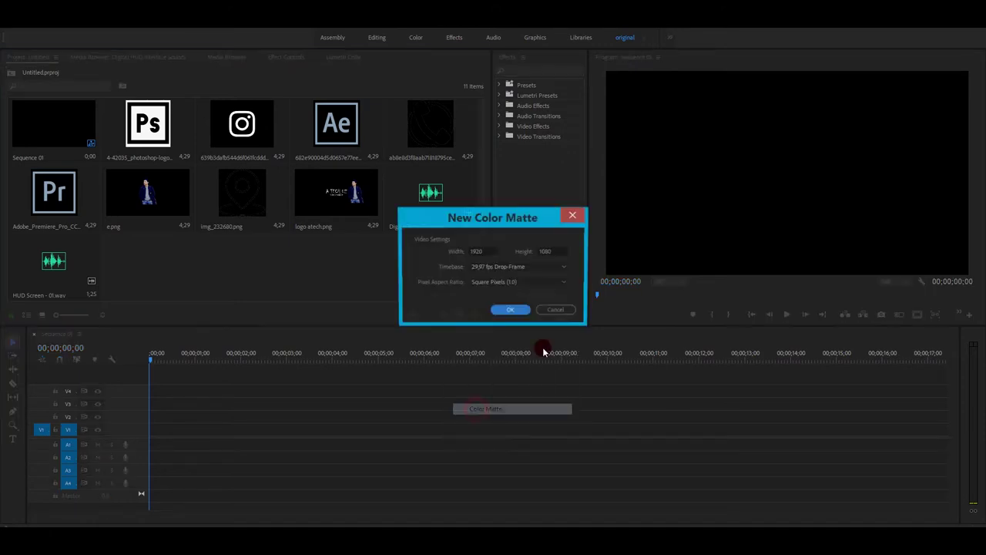
{"action": "left_click", "coordinate": [510, 309]}
{"action": "left_click_drag", "start_coordinate": [398, 296], "coordinate": [383, 353]}
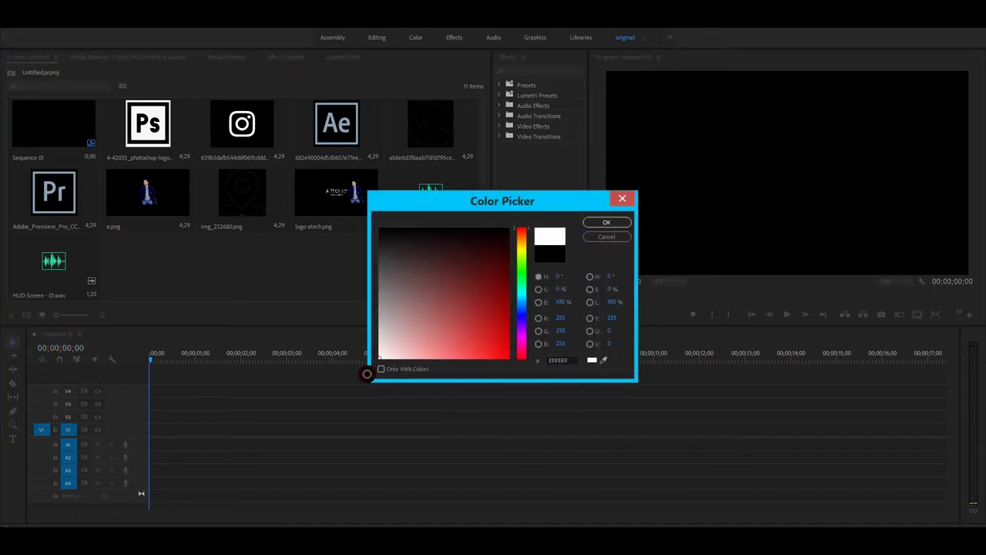
{"action": "left_click_drag", "start_coordinate": [383, 353], "coordinate": [370, 352]}
{"action": "left_click", "coordinate": [591, 223]}
{"action": "left_click", "coordinate": [471, 289]}
- Place the Color Matte on V1 and stretch it to end at about 12 seconds
{"action": "mouse_move", "coordinate": [146, 266]}
{"action": "left_mouse_down"}
{"action": "mouse_move", "coordinate": [180, 400]}
{"action": "mouse_move", "coordinate": [140, 429]}
{"action": "left_mouse_up"}
{"action": "left_click_drag", "start_coordinate": [375, 429], "coordinate": [693, 426]}
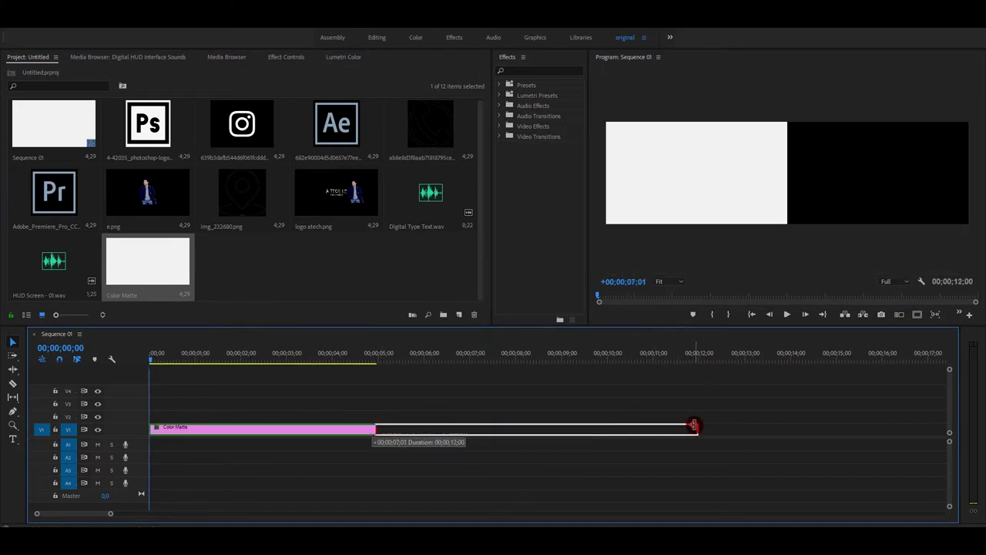
{"action": "left_click_drag", "start_coordinate": [692, 426], "coordinate": [698, 426]}
{"action": "left_click_drag", "start_coordinate": [172, 361], "coordinate": [139, 364]}
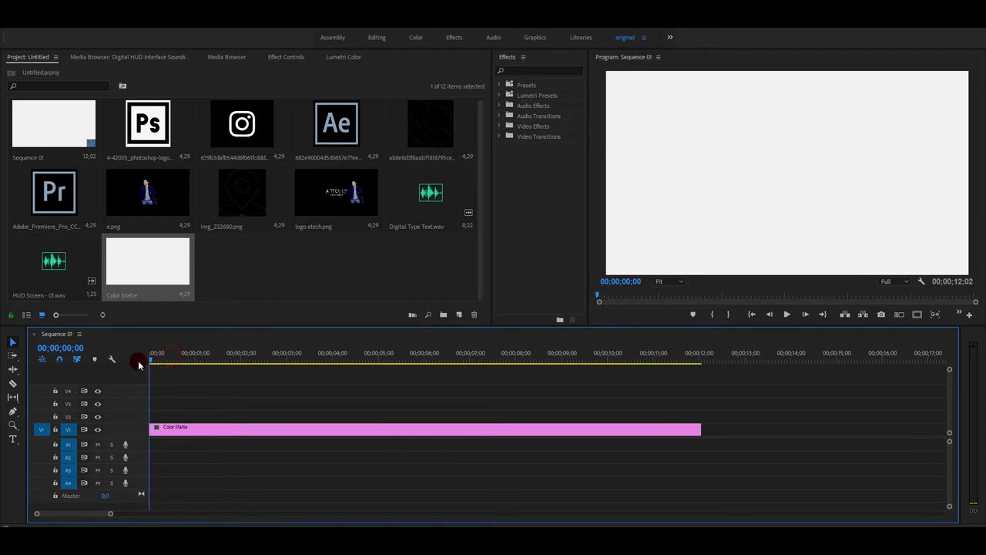
{"action": "left_click", "coordinate": [181, 426]}
{"action": "left_click", "coordinate": [245, 272]}
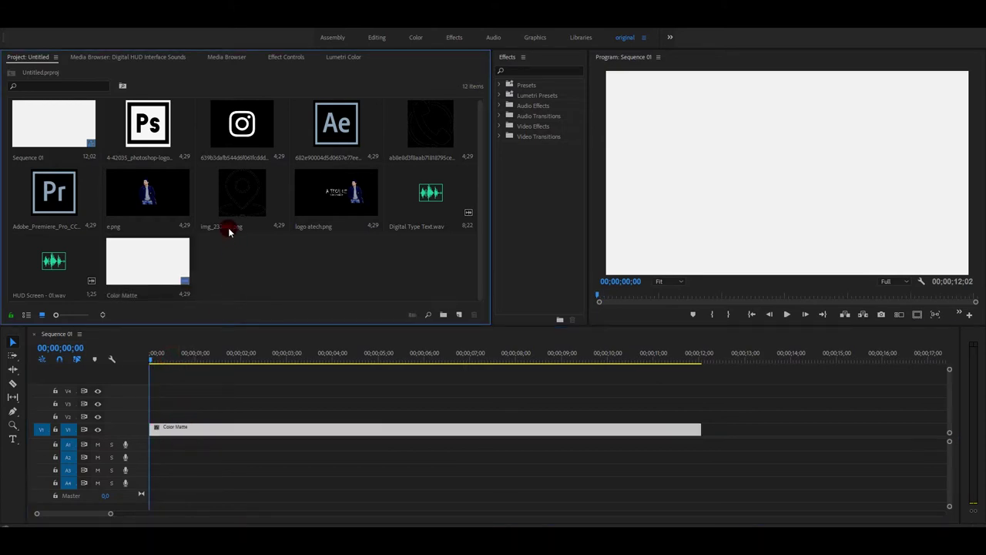
- Type a 'A TECH UZ' text title near the upper left of the Program monitor
{"action": "left_click", "coordinate": [12, 439]}
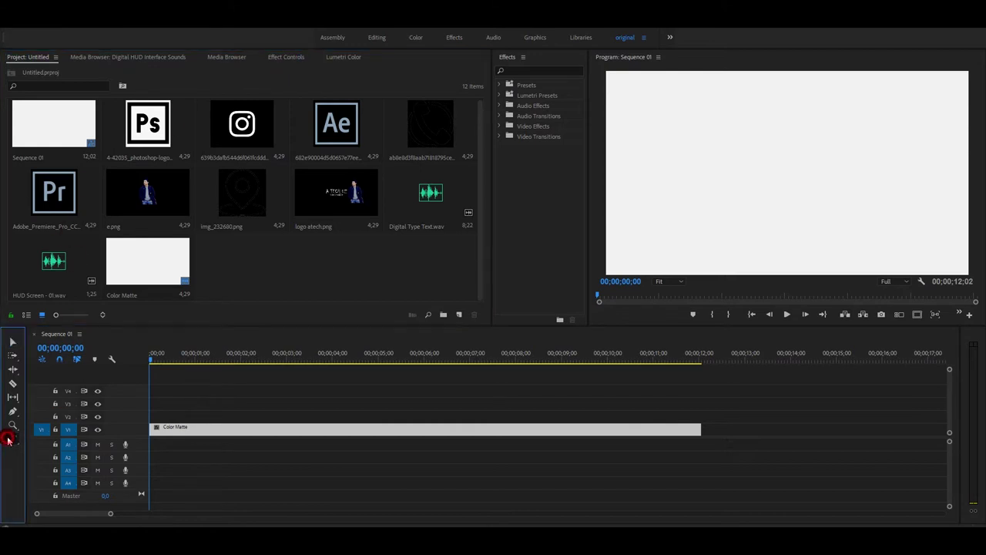
{"action": "left_click", "coordinate": [679, 113]}
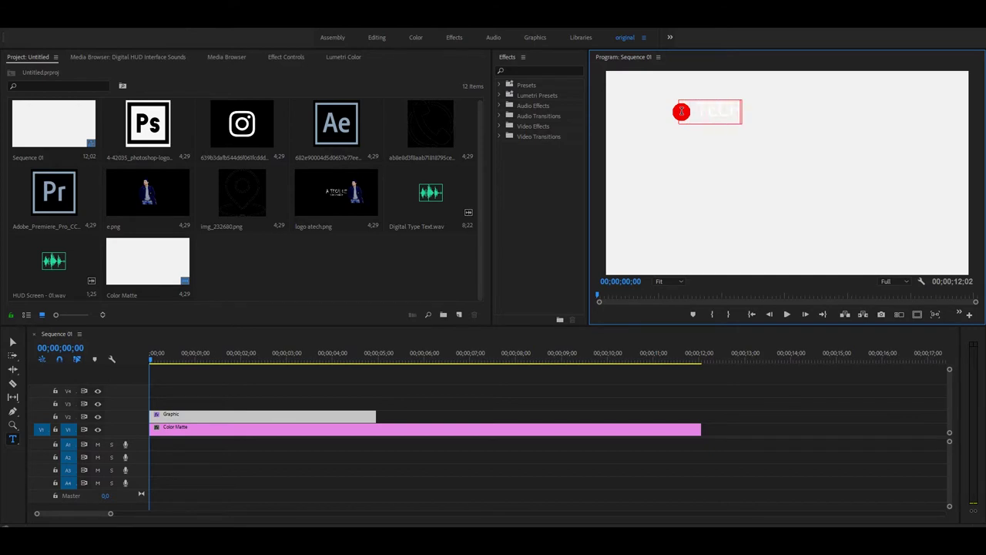
{"action": "type", "text": "A TECH UZ"}
{"action": "left_click_drag", "start_coordinate": [681, 111], "coordinate": [782, 112]}
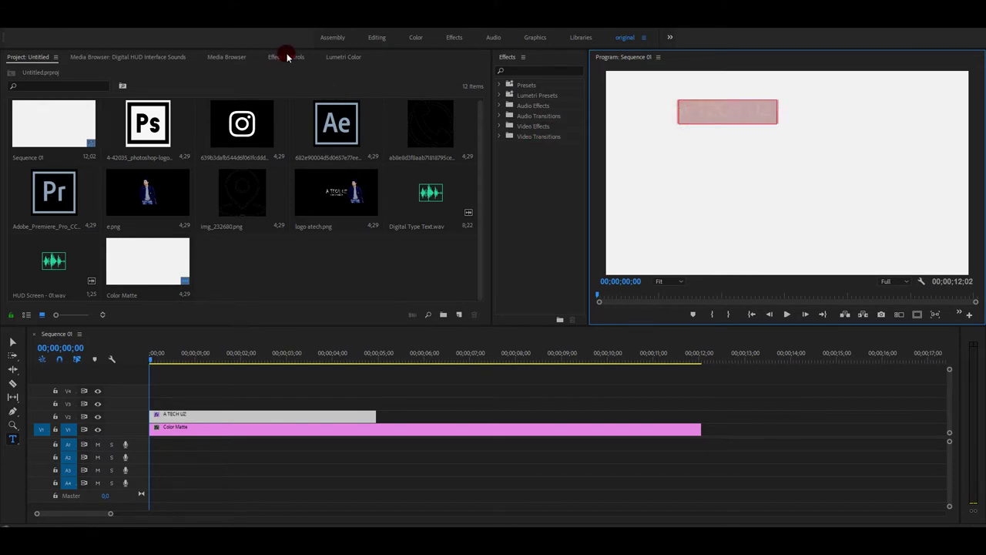
- Give the title a black fill and a light grey shadow
{"action": "left_click", "coordinate": [286, 56]}
{"action": "scroll", "coordinate": [154, 201], "scroll_direction": "down", "scroll_amount": 1}
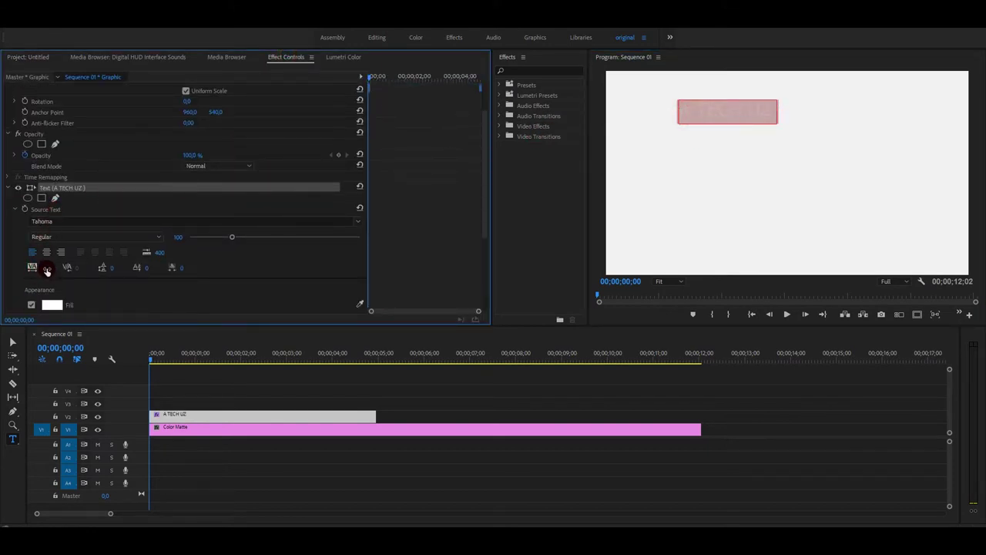
{"action": "scroll", "coordinate": [42, 266], "scroll_direction": "down", "scroll_amount": 1}
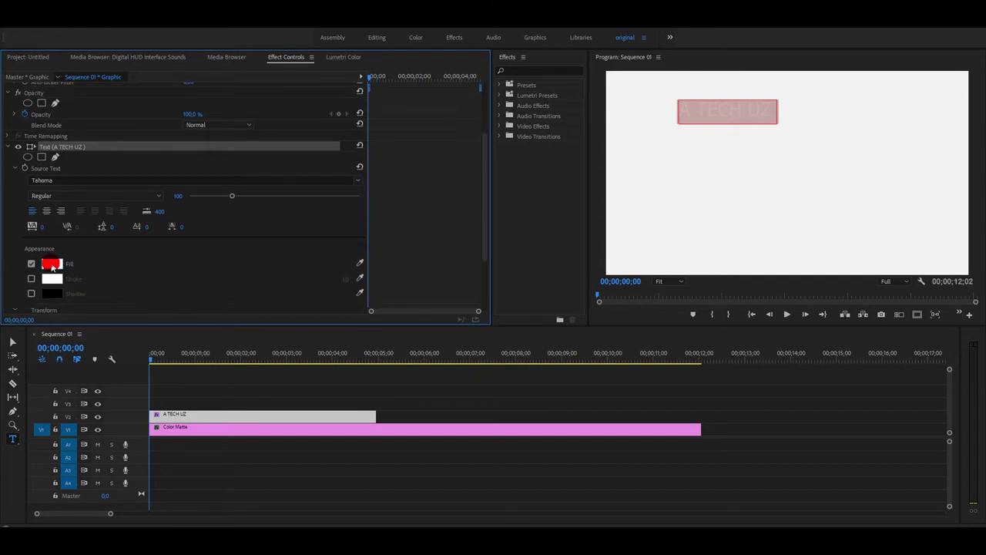
{"action": "left_click", "coordinate": [52, 266]}
{"action": "left_click", "coordinate": [377, 229]}
{"action": "left_click", "coordinate": [604, 222]}
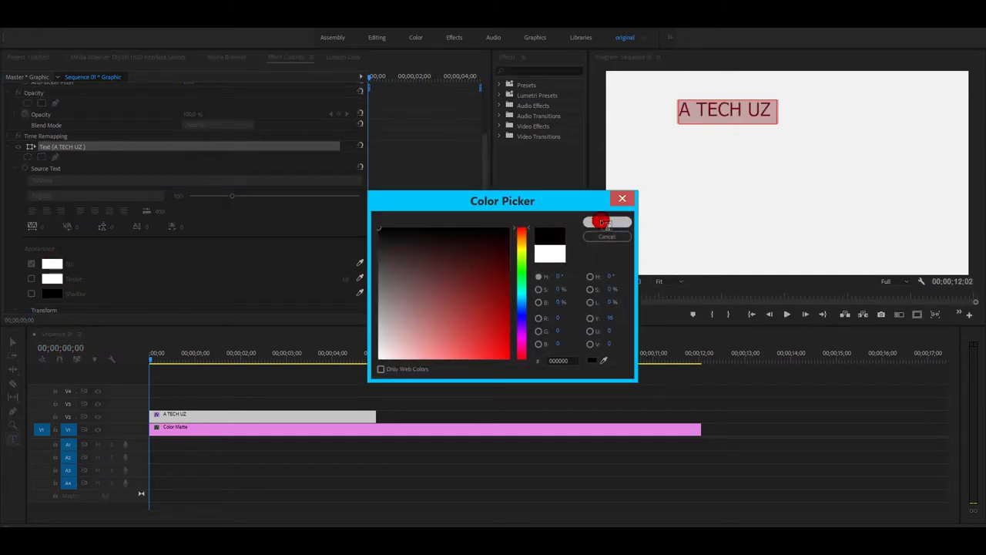
{"action": "left_click", "coordinate": [31, 292]}
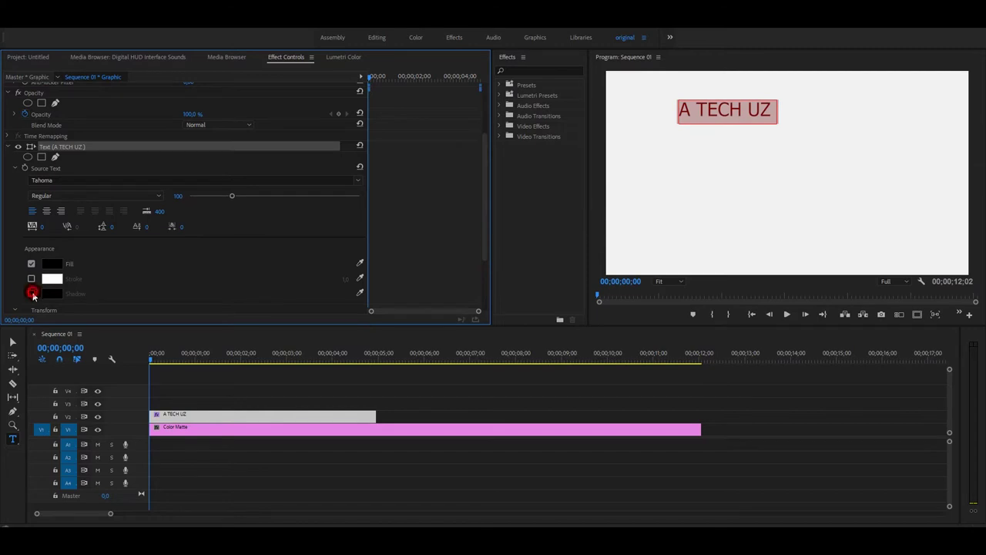
{"action": "left_click", "coordinate": [52, 293]}
{"action": "left_click_drag", "start_coordinate": [390, 280], "coordinate": [356, 339]}
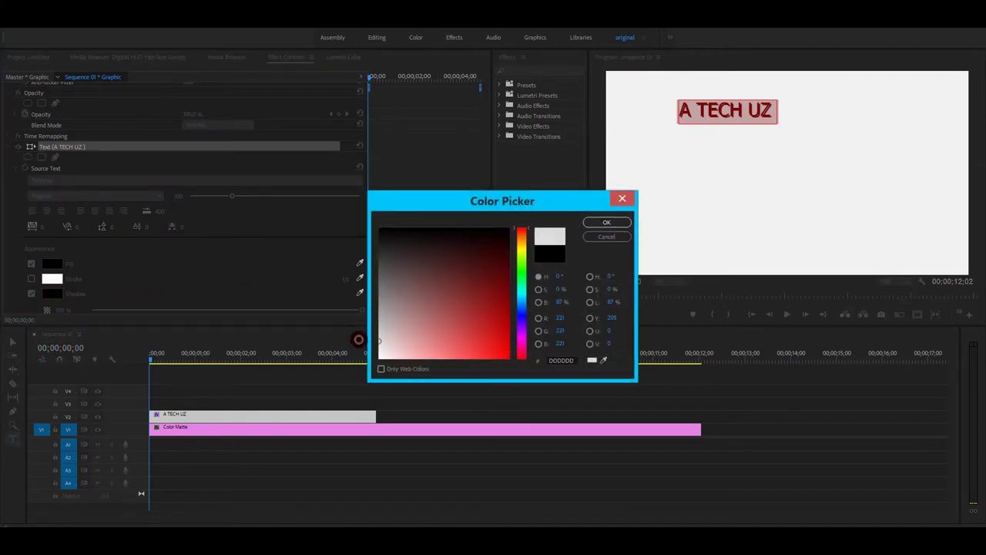
{"action": "left_click", "coordinate": [607, 222]}
- Change the title font from Tahoma to Elephant
{"action": "scroll", "coordinate": [264, 274], "scroll_direction": "up", "scroll_amount": 2}
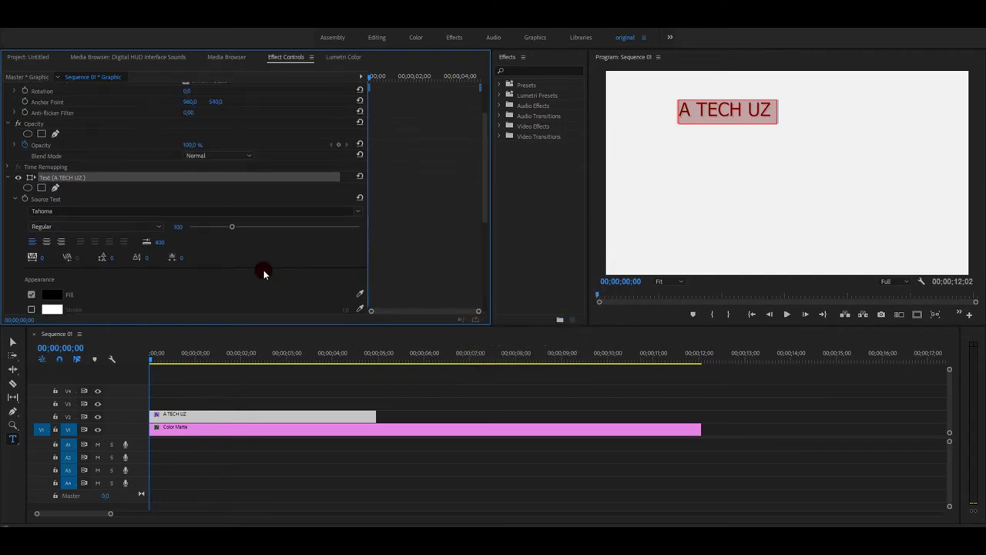
{"action": "scroll", "coordinate": [263, 273], "scroll_direction": "up", "scroll_amount": 1}
{"action": "left_click", "coordinate": [158, 276]}
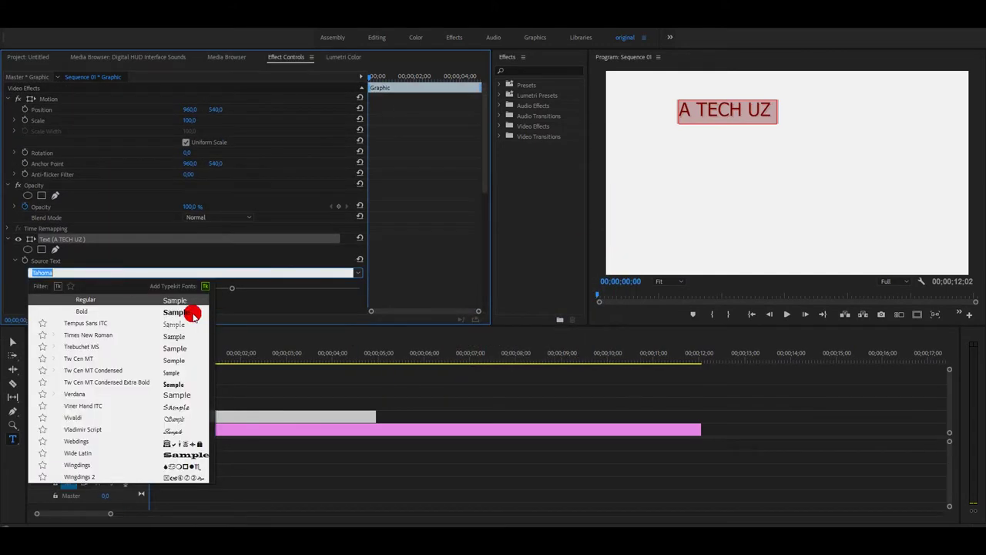
{"action": "scroll", "coordinate": [188, 323], "scroll_direction": "up", "scroll_amount": 5}
{"action": "scroll", "coordinate": [185, 331], "scroll_direction": "up", "scroll_amount": 3}
{"action": "scroll", "coordinate": [184, 332], "scroll_direction": "up", "scroll_amount": 5}
{"action": "scroll", "coordinate": [184, 333], "scroll_direction": "up", "scroll_amount": 5}
{"action": "scroll", "coordinate": [183, 332], "scroll_direction": "up", "scroll_amount": 5}
{"action": "scroll", "coordinate": [183, 333], "scroll_direction": "up", "scroll_amount": 5}
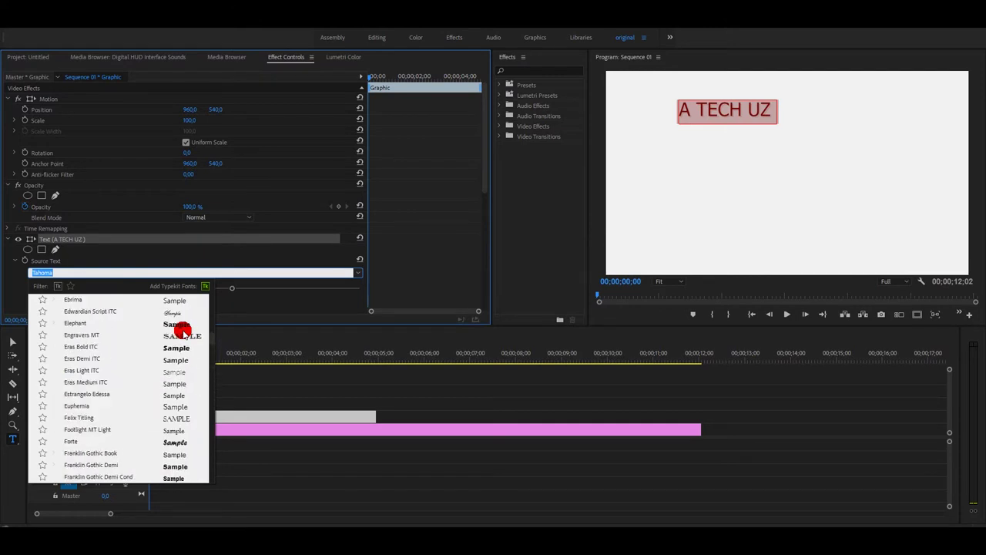
{"action": "left_click", "coordinate": [171, 323]}
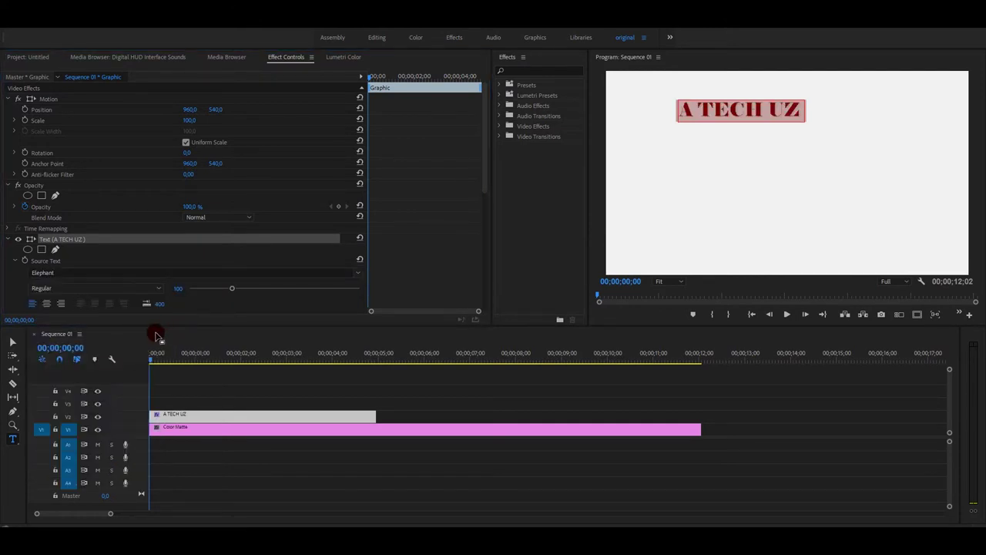
{"action": "left_click", "coordinate": [12, 341]}
- Enlarge the title and trim its clip to run from about 0;27 to 12;00
{"action": "mouse_move", "coordinate": [737, 107]}
{"action": "left_mouse_down"}
{"action": "mouse_move", "coordinate": [848, 102]}
{"action": "mouse_move", "coordinate": [830, 183]}
{"action": "mouse_move", "coordinate": [831, 168]}
{"action": "left_mouse_up"}
{"action": "left_click_drag", "start_coordinate": [375, 416], "coordinate": [525, 410]}
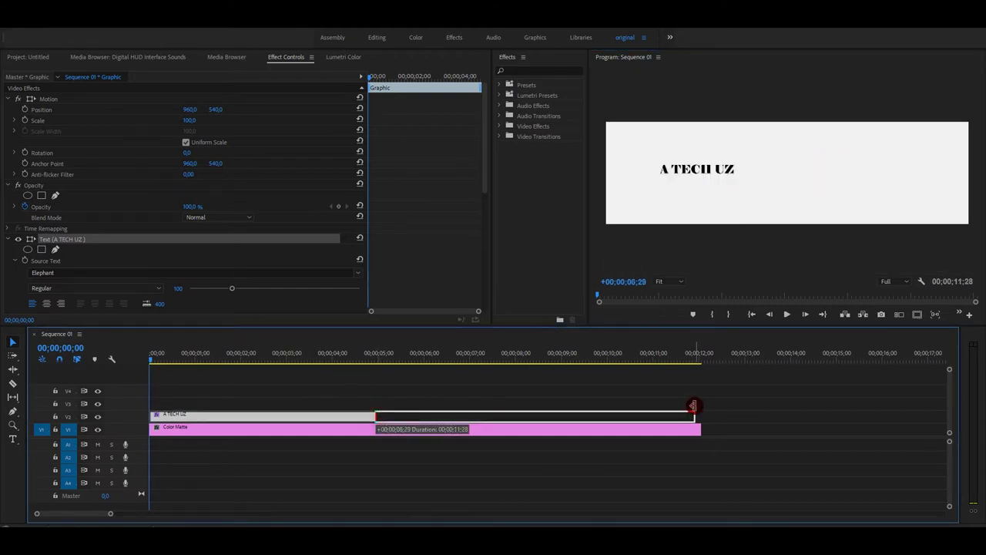
{"action": "left_click_drag", "start_coordinate": [525, 410], "coordinate": [700, 414]}
{"action": "left_click_drag", "start_coordinate": [151, 413], "coordinate": [193, 414]}
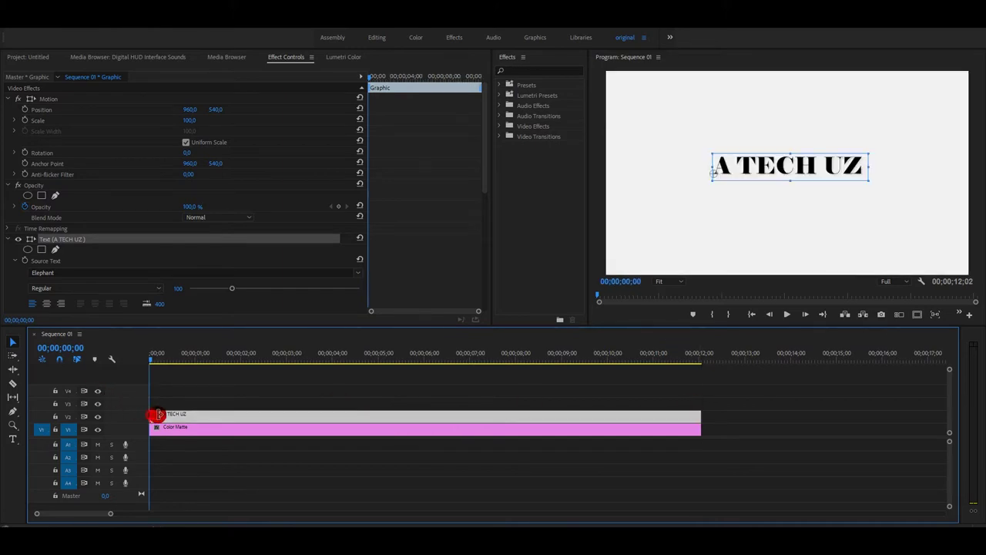
{"action": "left_click_drag", "start_coordinate": [185, 354], "coordinate": [192, 358]}
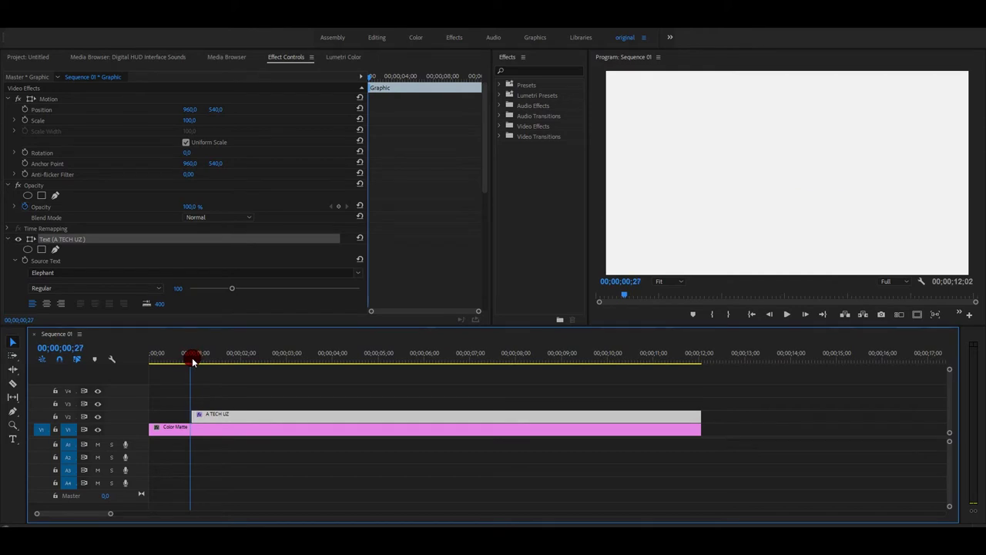
- Set the title's Position to 960, 672, slightly below centre
{"action": "left_click", "coordinate": [234, 413]}
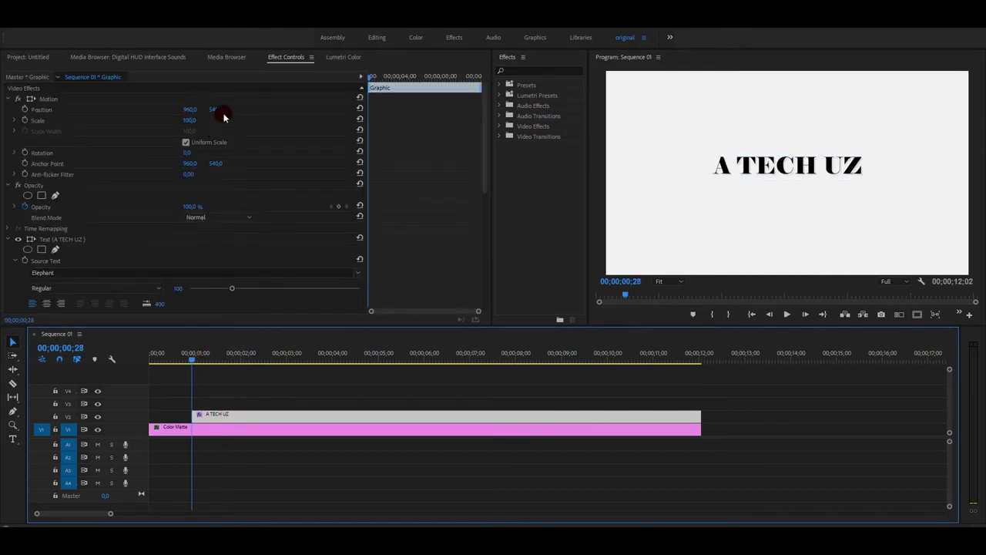
{"action": "left_click_drag", "start_coordinate": [216, 110], "coordinate": [295, 109]}
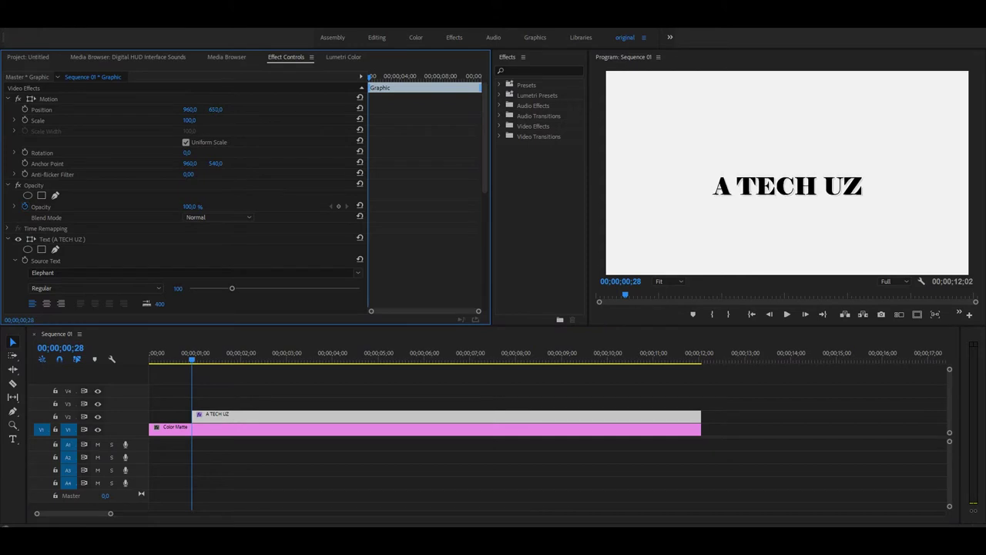
{"action": "left_click", "coordinate": [216, 109]}
{"action": "left_click_drag", "start_coordinate": [215, 110], "coordinate": [211, 110]}
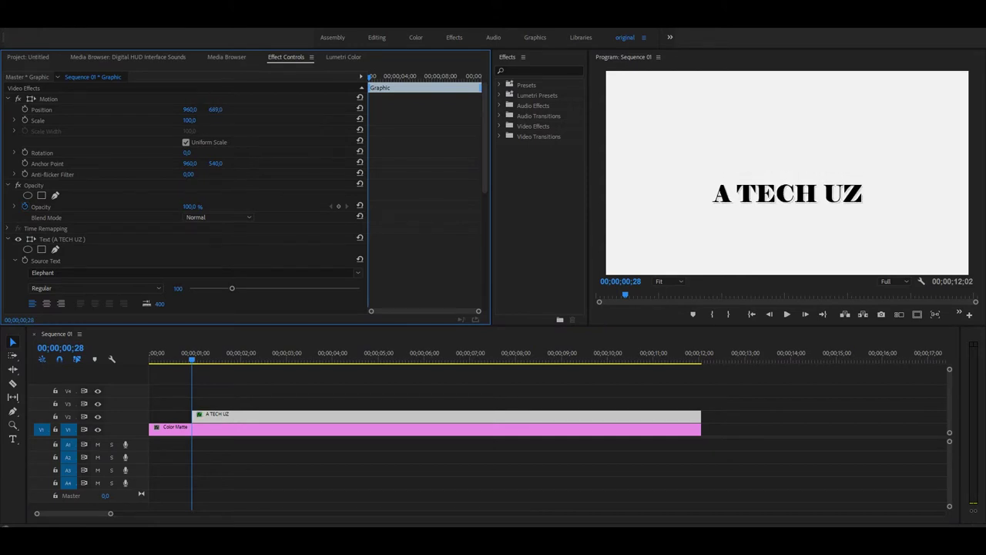
{"action": "left_click", "coordinate": [26, 112]}
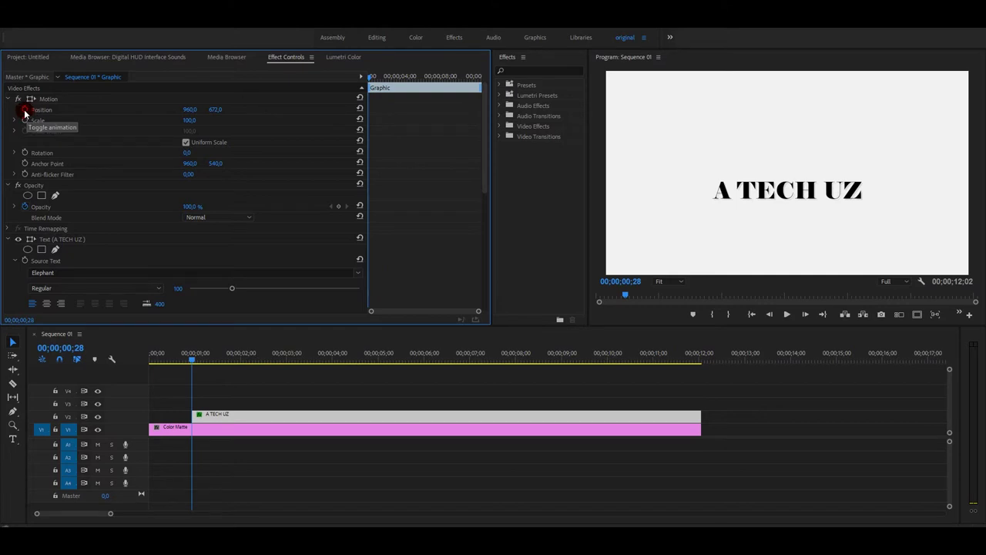
- Keyframe Position Y from 672 at 0;28 to about 507 at 1;09, then preview the rise
{"action": "left_click", "coordinate": [26, 113]}
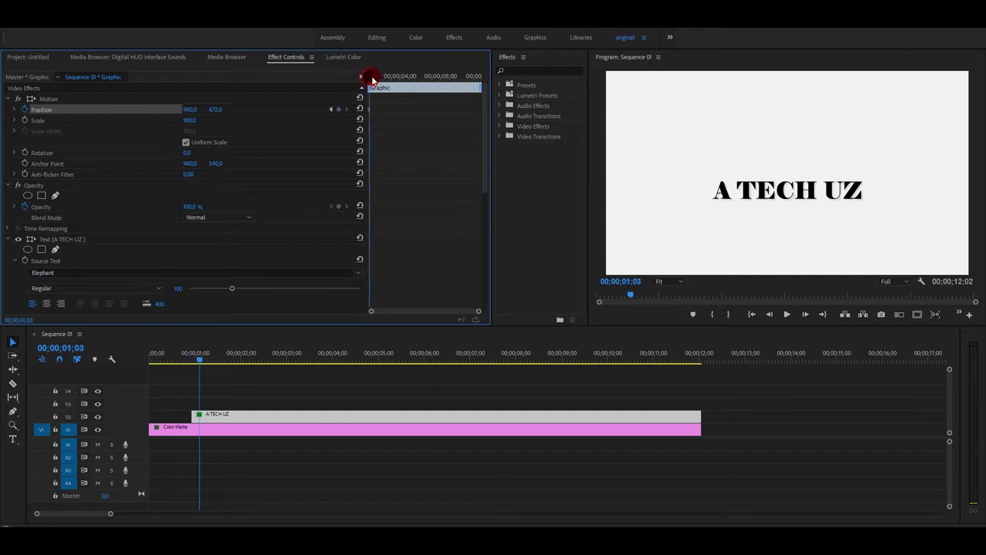
{"action": "left_click_drag", "start_coordinate": [370, 78], "coordinate": [371, 77]}
{"action": "mouse_move", "coordinate": [215, 109]}
{"action": "left_mouse_down"}
{"action": "mouse_move", "coordinate": [192, 110]}
{"action": "mouse_move", "coordinate": [220, 104]}
{"action": "left_mouse_up"}
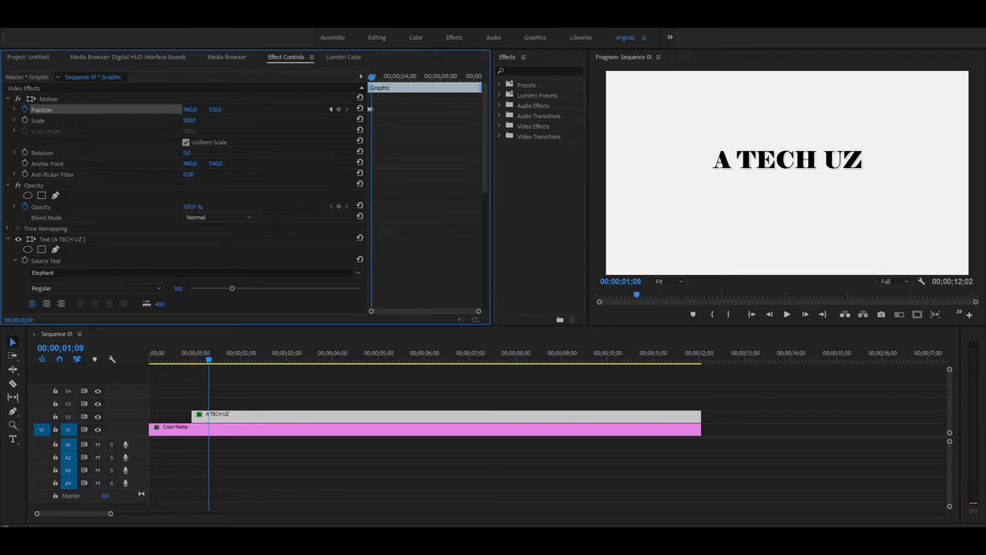
{"action": "left_click", "coordinate": [375, 77]}
{"action": "left_click", "coordinate": [785, 314]}
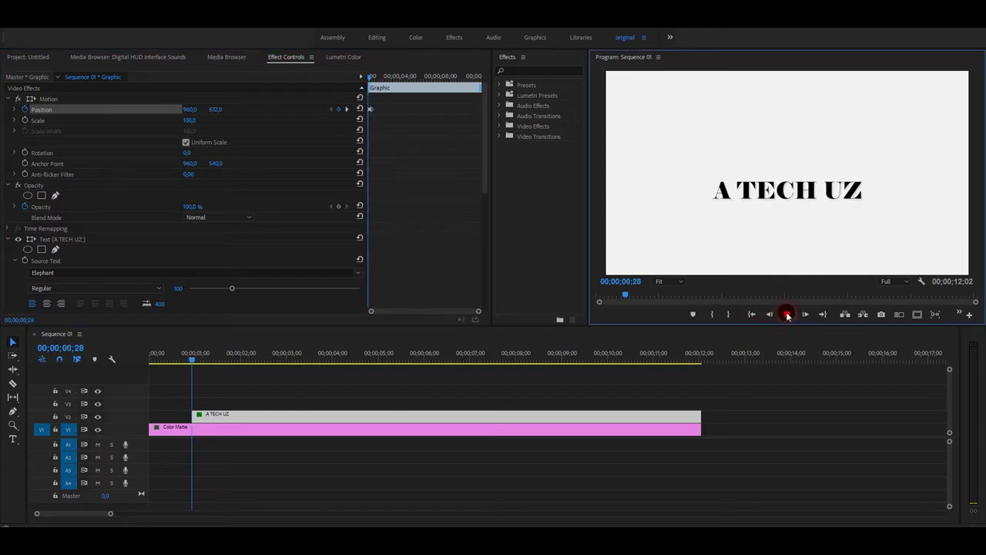
{"action": "left_click", "coordinate": [784, 315]}
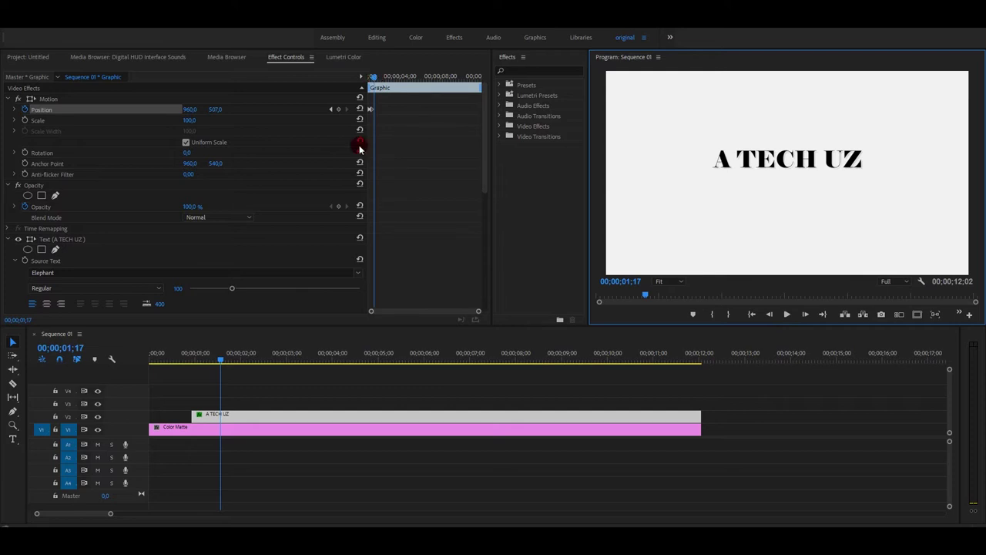
{"action": "left_click_drag", "start_coordinate": [220, 359], "coordinate": [209, 359]}
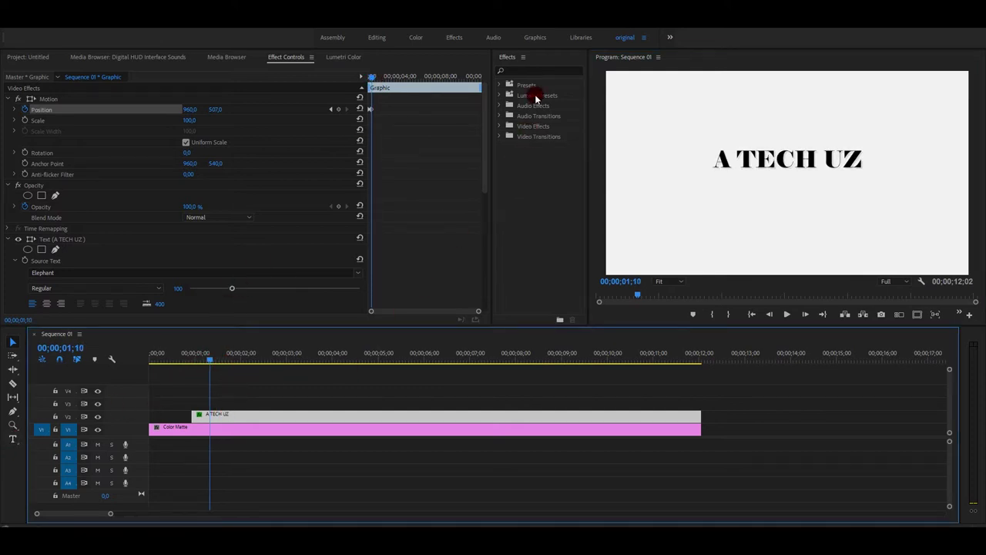
- Apply the Crop effect to the A TECH UZ clip
{"action": "left_click", "coordinate": [534, 70]}
{"action": "type", "text": "crop"}
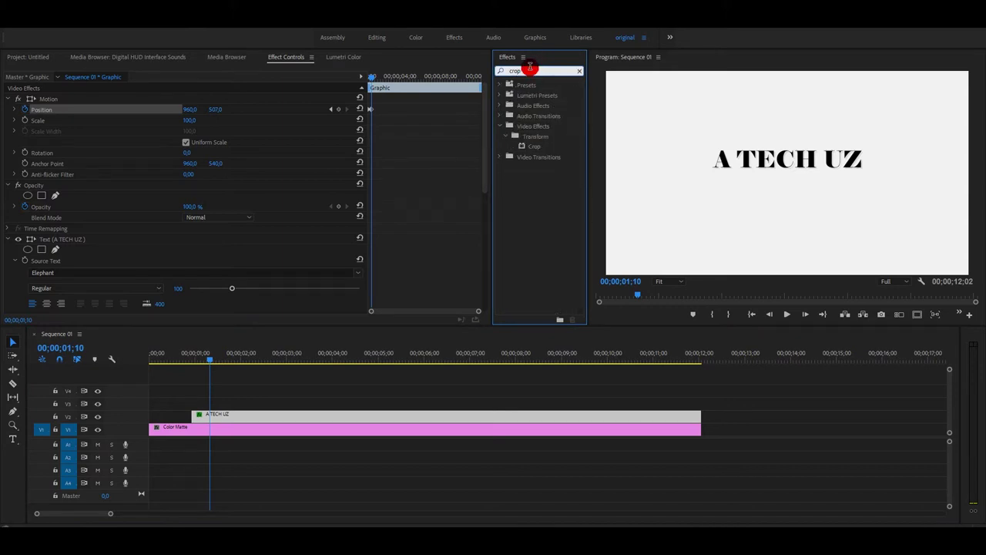
{"action": "left_click_drag", "start_coordinate": [534, 147], "coordinate": [283, 414]}
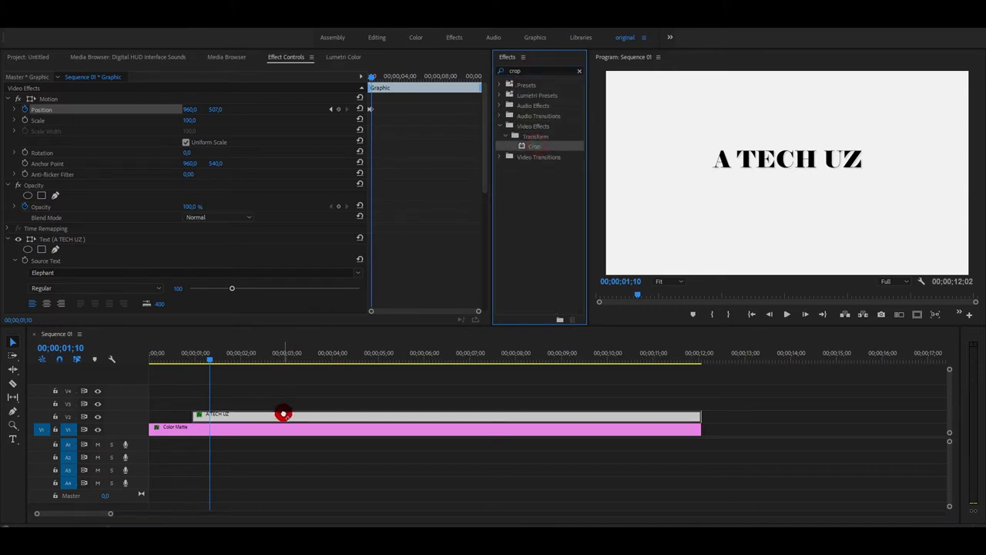
{"action": "scroll", "coordinate": [436, 285], "scroll_direction": "down", "scroll_amount": 3}
{"action": "scroll", "coordinate": [436, 286], "scroll_direction": "down", "scroll_amount": 3}
{"action": "scroll", "coordinate": [430, 296], "scroll_direction": "down", "scroll_amount": 3}
{"action": "scroll", "coordinate": [430, 297], "scroll_direction": "down", "scroll_amount": 1}
- Keyframe the crop Bottom from 59% at 0;28 to 40% at 1;09 and preview the reveal
{"action": "left_click_drag", "start_coordinate": [208, 359], "coordinate": [192, 366]}
{"action": "left_click_drag", "start_coordinate": [187, 273], "coordinate": [219, 275]}
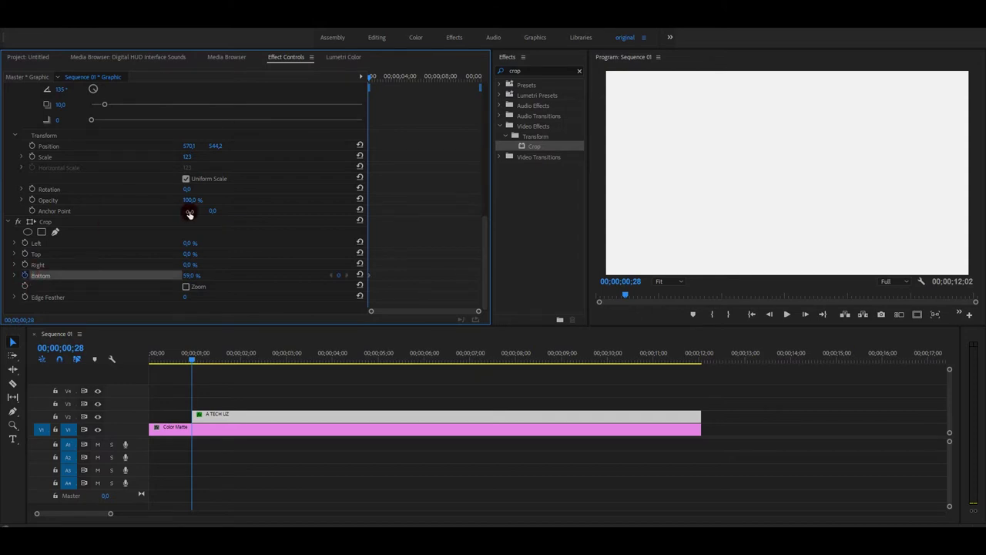
{"action": "left_click", "coordinate": [370, 77]}
{"action": "left_click_drag", "start_coordinate": [371, 77], "coordinate": [373, 77]}
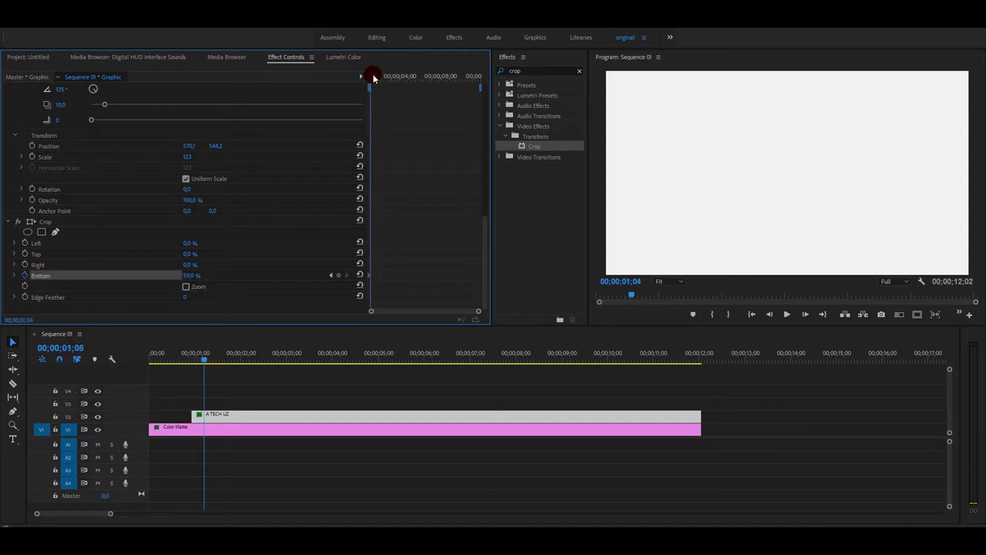
{"action": "left_click_drag", "start_coordinate": [190, 275], "coordinate": [180, 275]}
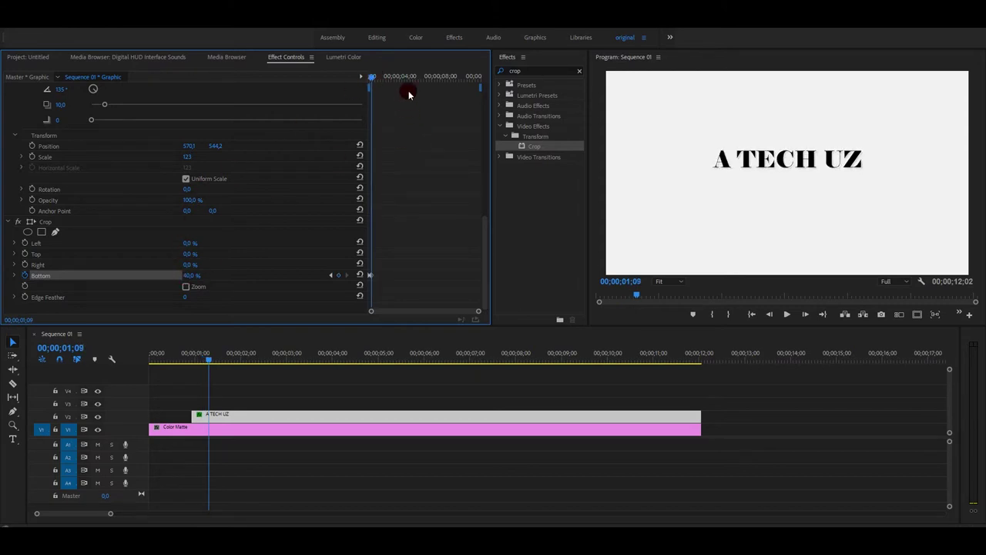
{"action": "left_click_drag", "start_coordinate": [370, 77], "coordinate": [366, 78]}
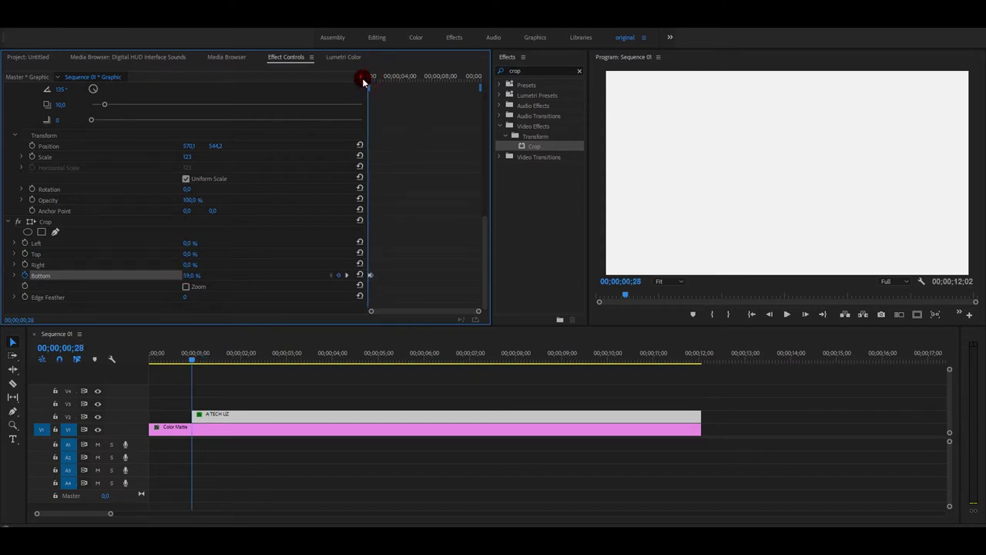
{"action": "left_click", "coordinate": [787, 315]}
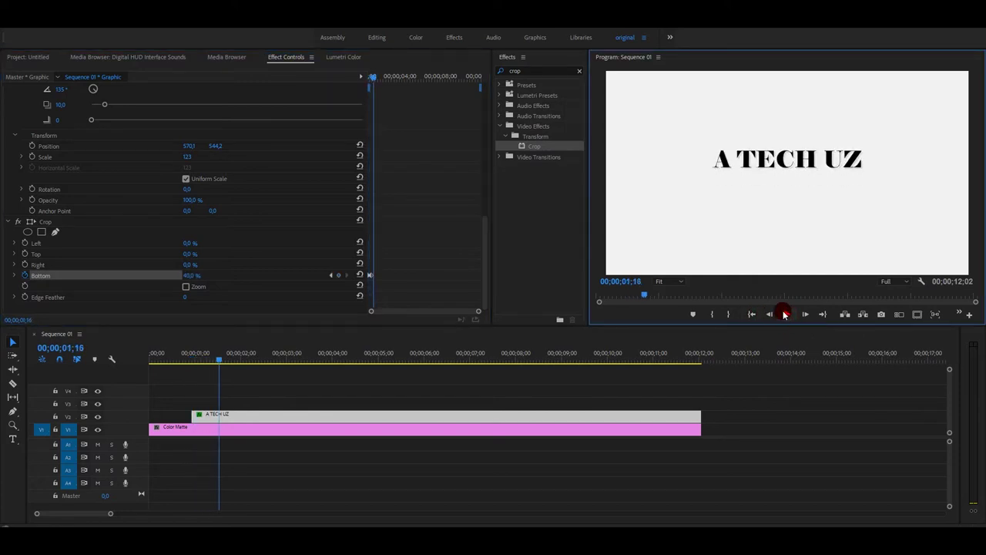
{"action": "left_click", "coordinate": [263, 414]}
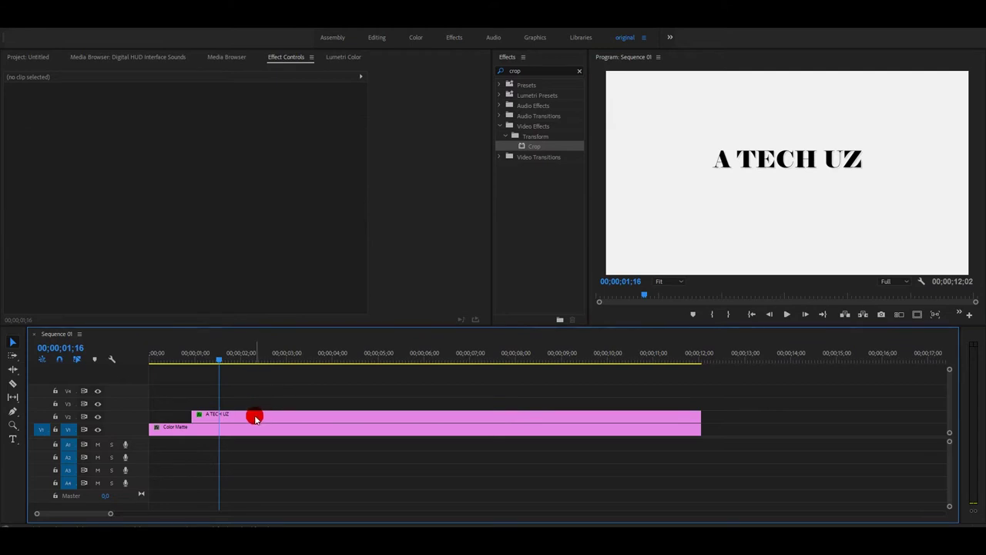
- Alt-drag a copy of the A TECH UZ clip onto V3 and move it up above the original
{"action": "left_click", "coordinate": [256, 416]}
{"action": "left_click_drag", "start_coordinate": [255, 417], "coordinate": [253, 404]}
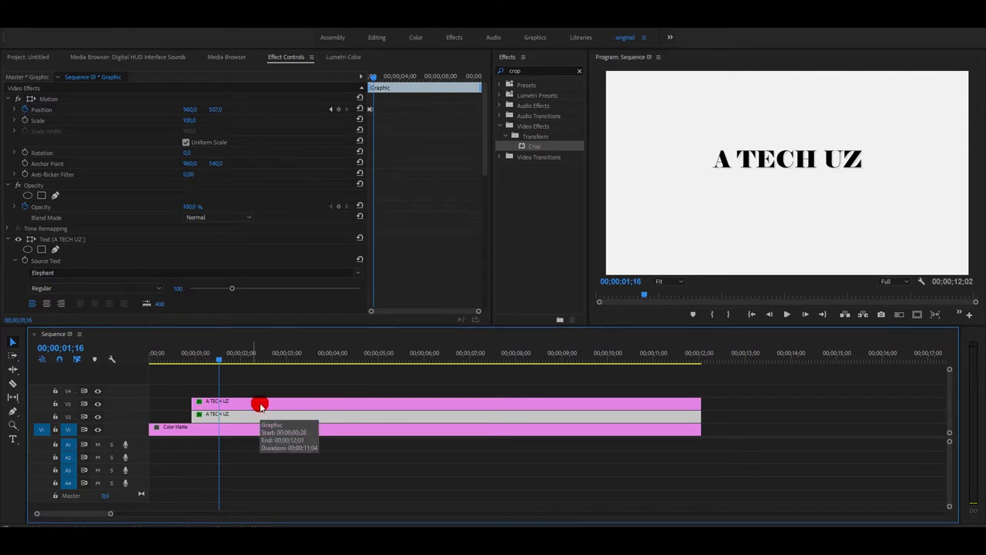
{"action": "left_click", "coordinate": [260, 406]}
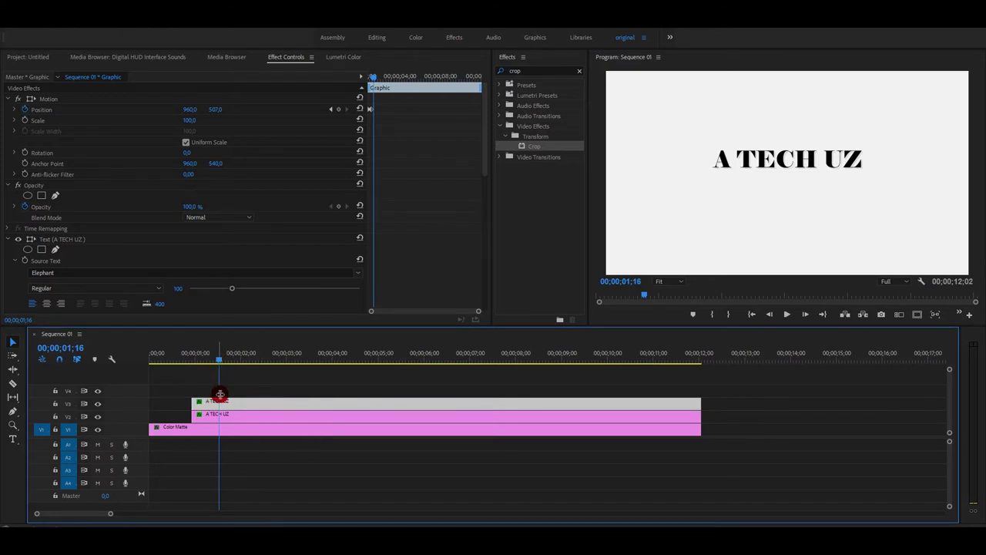
{"action": "mouse_move", "coordinate": [778, 158]}
{"action": "left_mouse_down"}
{"action": "mouse_move", "coordinate": [781, 196]}
{"action": "mouse_move", "coordinate": [781, 133]}
{"action": "left_mouse_up"}
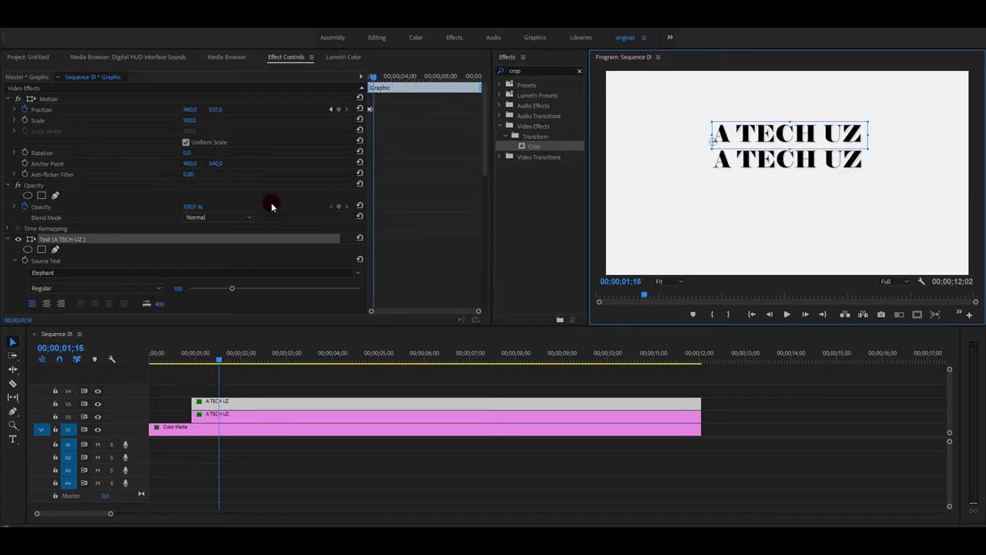
{"action": "scroll", "coordinate": [211, 252], "scroll_direction": "down", "scroll_amount": 2}
- Clear the Crop effect from the duplicate title
{"action": "left_click", "coordinate": [293, 56]}
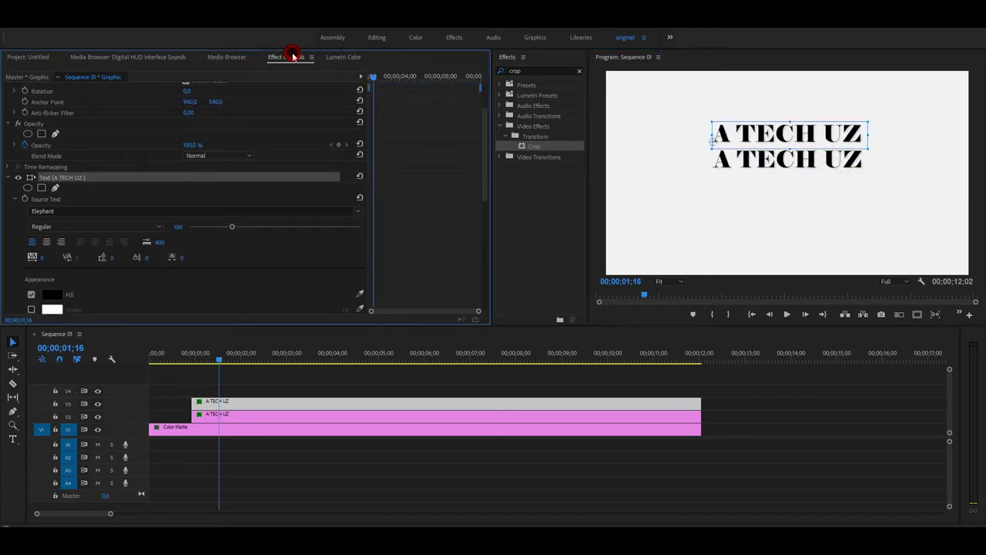
{"action": "scroll", "coordinate": [232, 243], "scroll_direction": "down", "scroll_amount": 5}
{"action": "scroll", "coordinate": [265, 258], "scroll_direction": "down", "scroll_amount": 5}
{"action": "scroll", "coordinate": [258, 259], "scroll_direction": "down", "scroll_amount": 5}
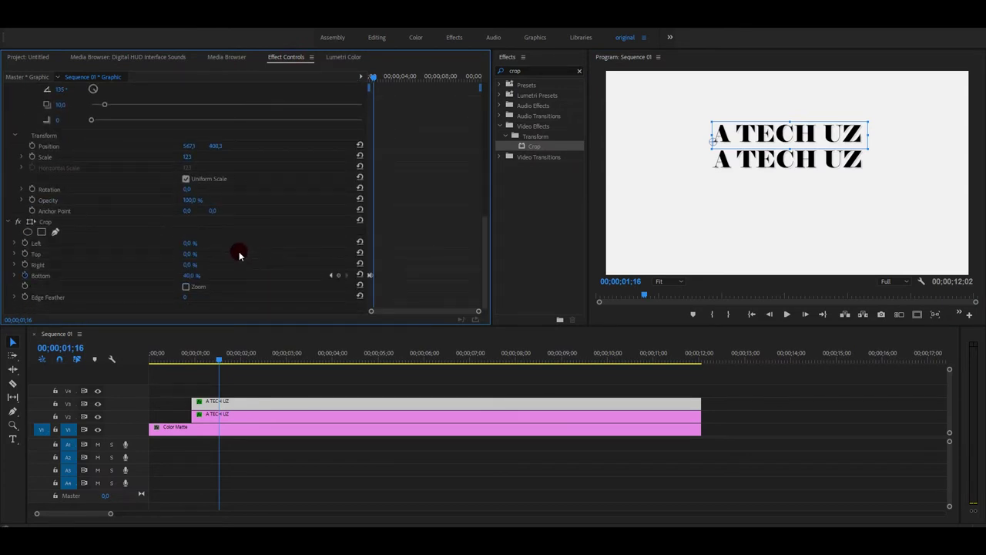
{"action": "right_click", "coordinate": [19, 222]}
{"action": "left_click", "coordinate": [77, 303]}
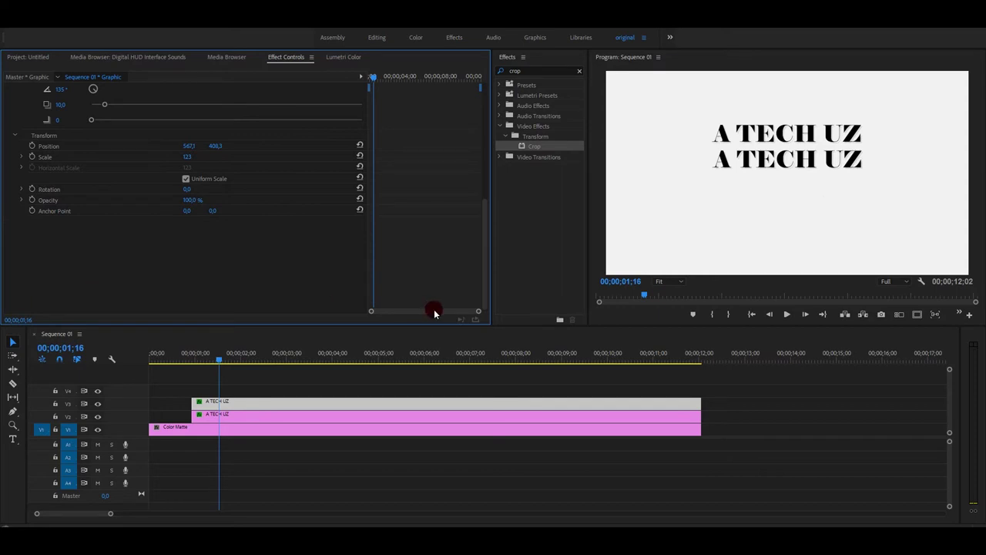
- Lower the duplicate to Position 960, 812, beneath the original title
{"action": "scroll", "coordinate": [380, 181], "scroll_direction": "up", "scroll_amount": 5}
{"action": "scroll", "coordinate": [380, 182], "scroll_direction": "up", "scroll_amount": 2}
{"action": "scroll", "coordinate": [381, 169], "scroll_direction": "up", "scroll_amount": 2}
{"action": "mouse_move", "coordinate": [215, 102]}
{"action": "left_mouse_down"}
{"action": "mouse_move", "coordinate": [254, 102]}
{"action": "mouse_move", "coordinate": [223, 102]}
{"action": "left_mouse_up"}
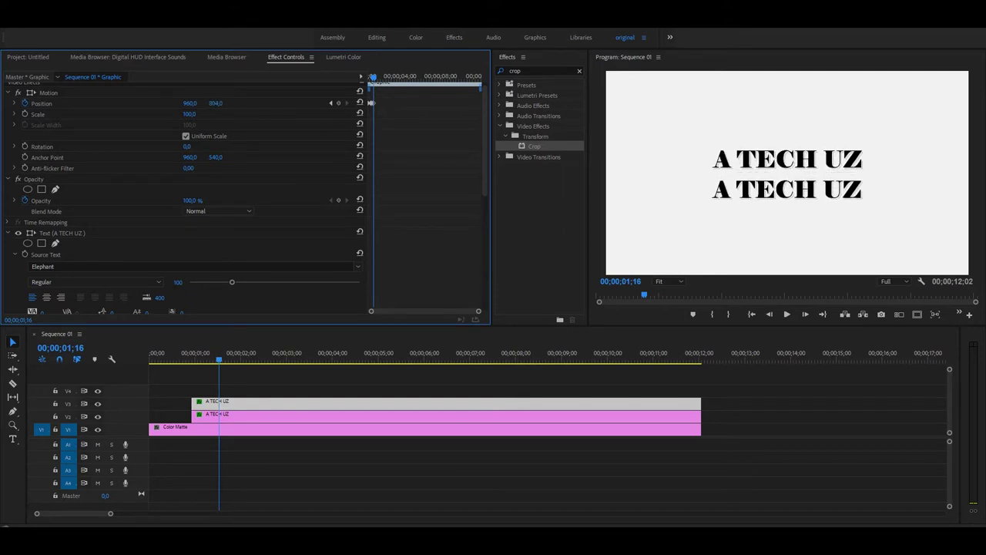
{"action": "double_click", "coordinate": [763, 197]}
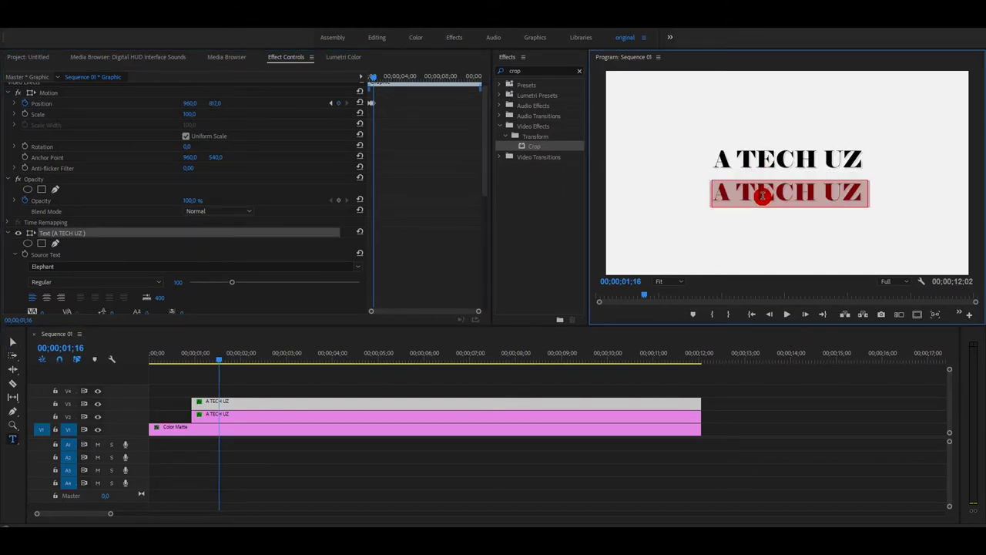
- Try a name, size 88 and Estrangelo Edessa font on the lower title, then undo
{"action": "type", "text": "SHAKH"}
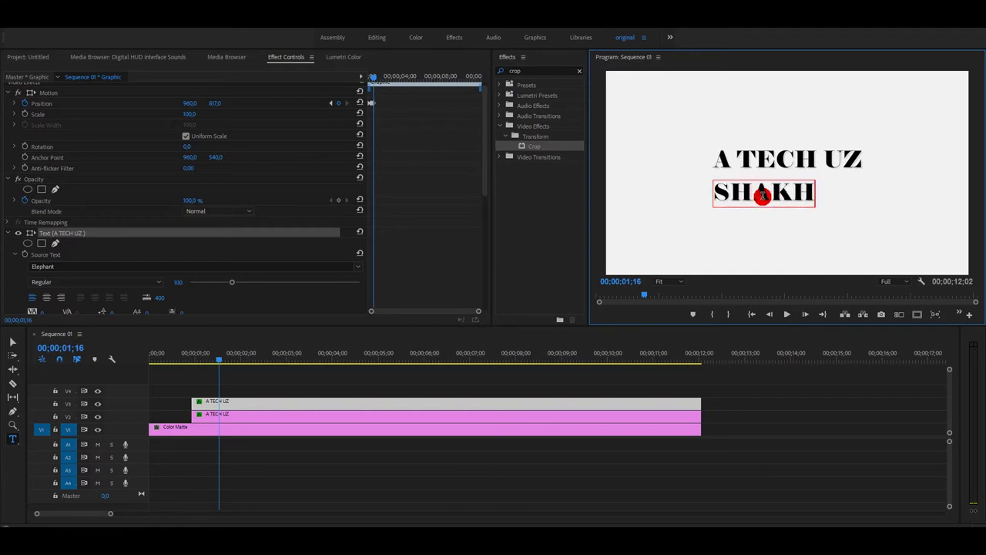
{"action": "type", "text": "ZODBE"}
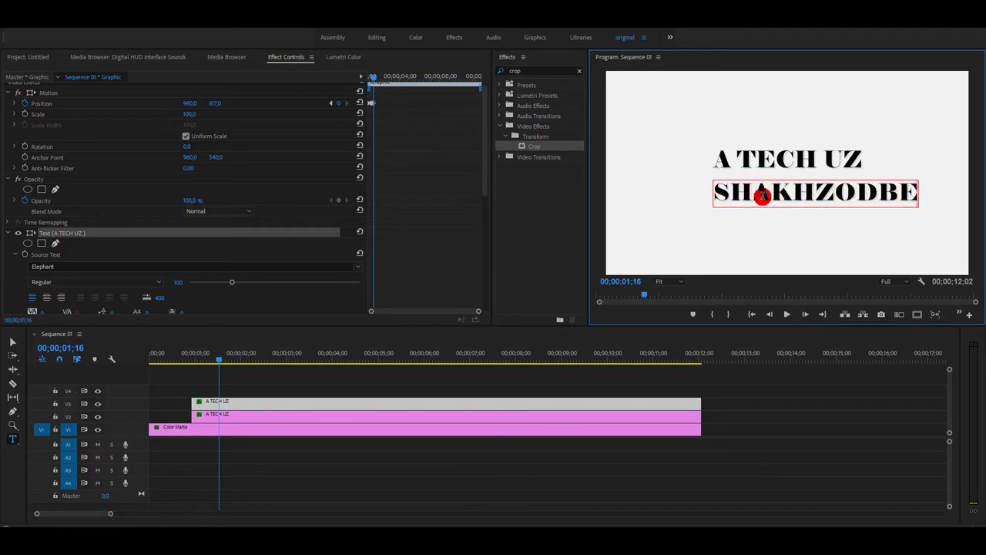
{"action": "type", "text": "K"}
{"action": "left_click_drag", "start_coordinate": [230, 282], "coordinate": [227, 282]}
{"action": "key", "text": "Down"}
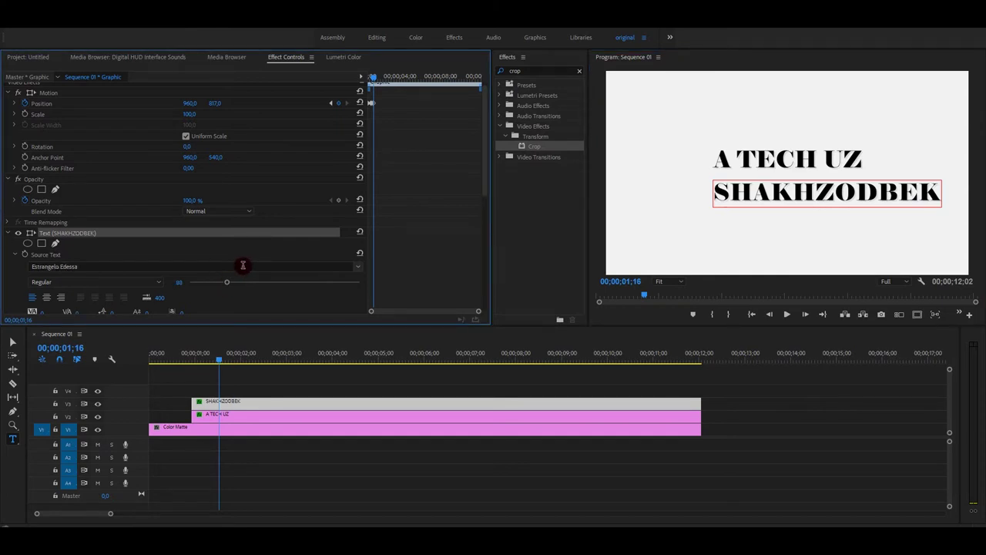
{"action": "key", "text": "ctrl+z"}
{"action": "key", "text": "ctrl+z"}
{"action": "key", "text": "ctrl+z"}
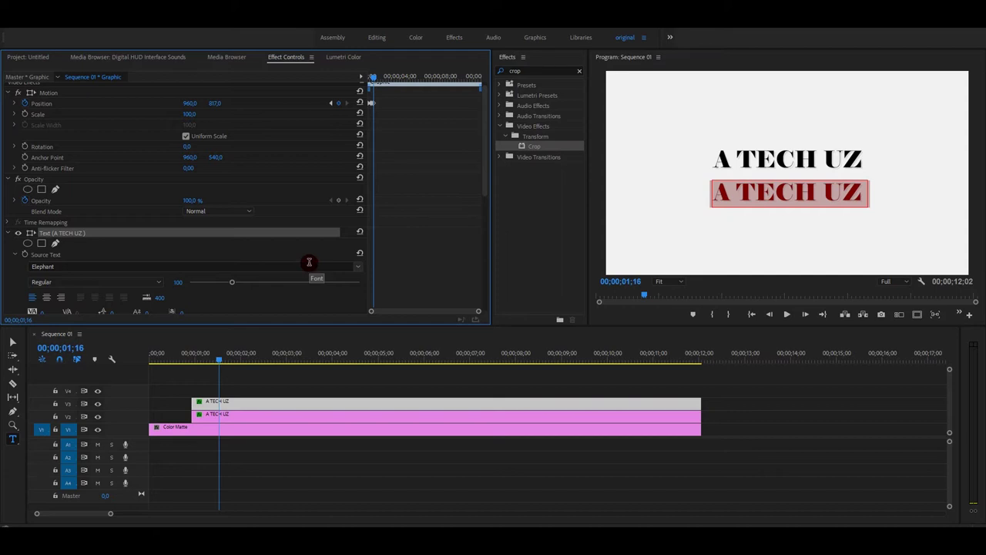
- Exit text editing and mark an out point at 00;00;01;17
{"action": "key", "text": "Escape"}
{"action": "key", "text": "h"}
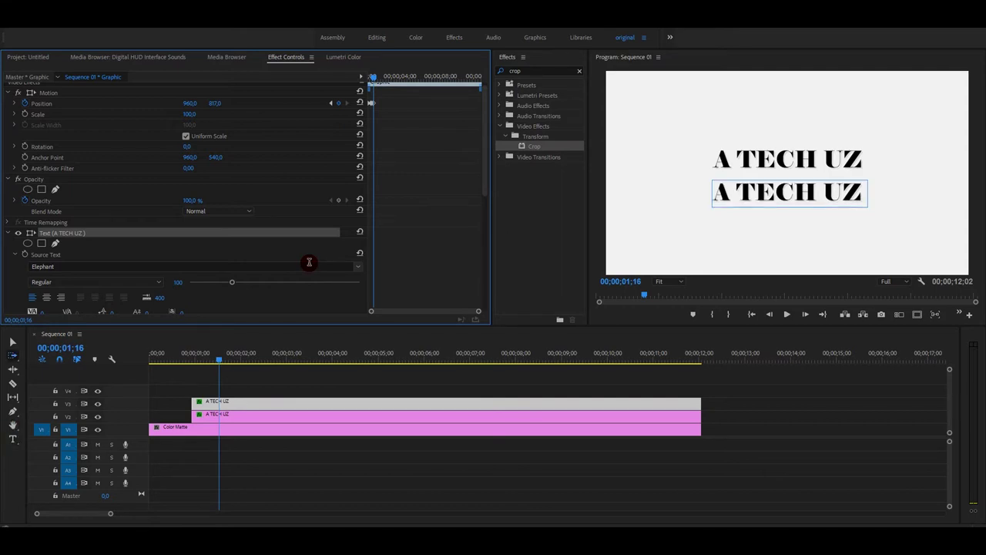
{"action": "key", "text": "o"}
{"action": "key", "text": "d"}
{"action": "key", "text": "b"}
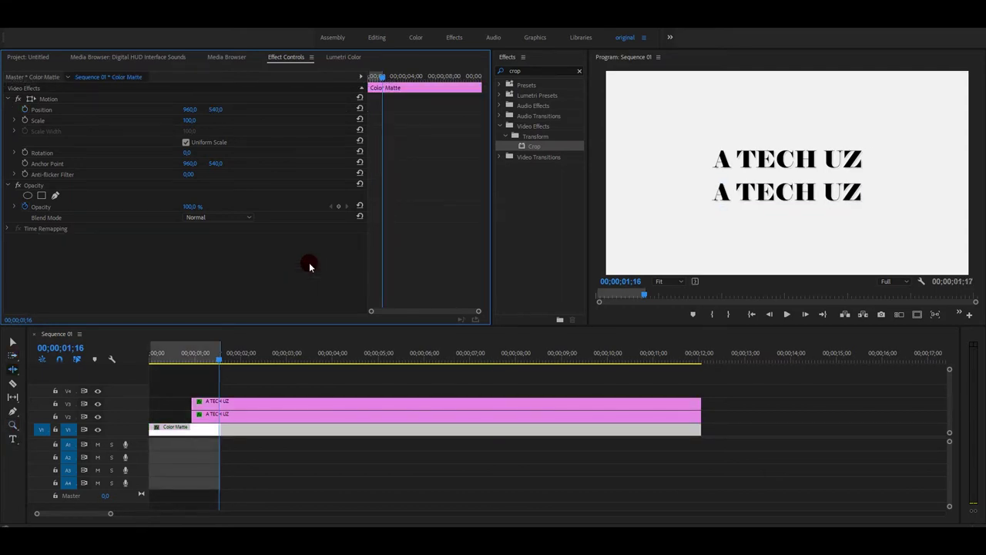
{"action": "left_click", "coordinate": [763, 190]}
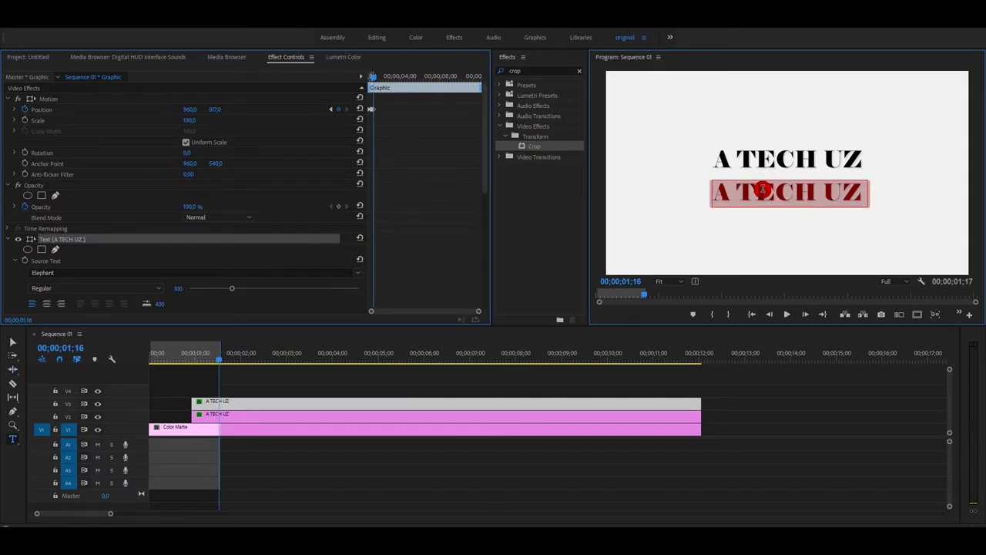
- Retype the lower title as the creator's lowercase handle
{"action": "type", "text": "shakhzodbek"}
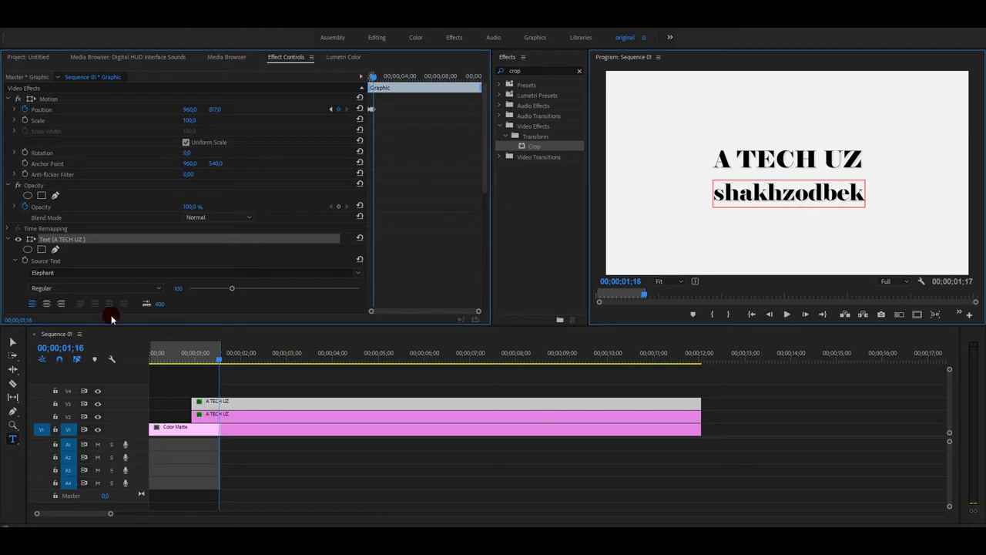
{"action": "left_click", "coordinate": [15, 341]}
{"action": "scroll", "coordinate": [206, 265], "scroll_direction": "down", "scroll_amount": 5}
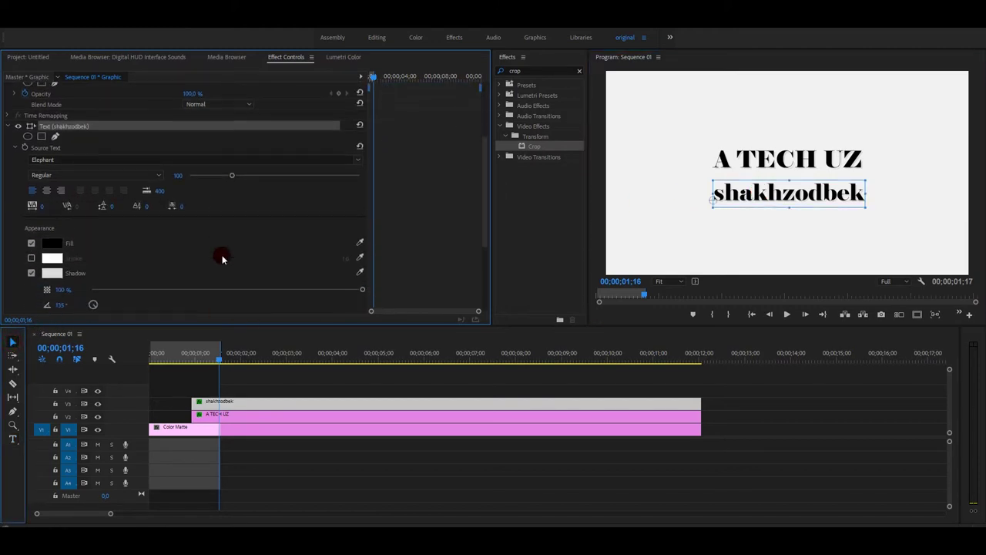
{"action": "scroll", "coordinate": [208, 261], "scroll_direction": "down", "scroll_amount": 3}
- Scale the handle to 86 beneath A TECH UZ and add Cross Dissolves at both ends
{"action": "left_click", "coordinate": [192, 262]}
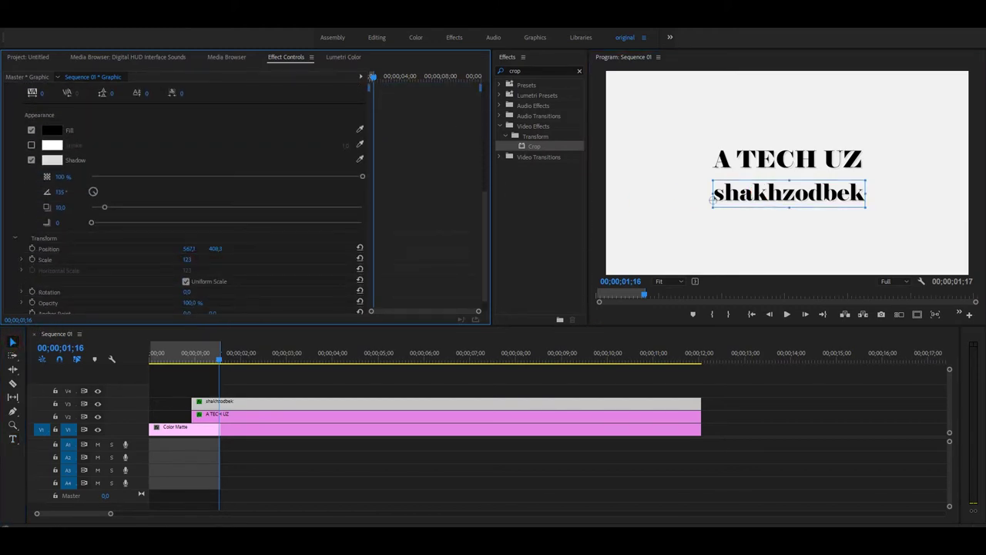
{"action": "mouse_move", "coordinate": [709, 179]}
{"action": "left_mouse_down"}
{"action": "mouse_move", "coordinate": [744, 195]}
{"action": "mouse_move", "coordinate": [774, 183]}
{"action": "left_mouse_up"}
{"action": "left_click", "coordinate": [107, 378]}
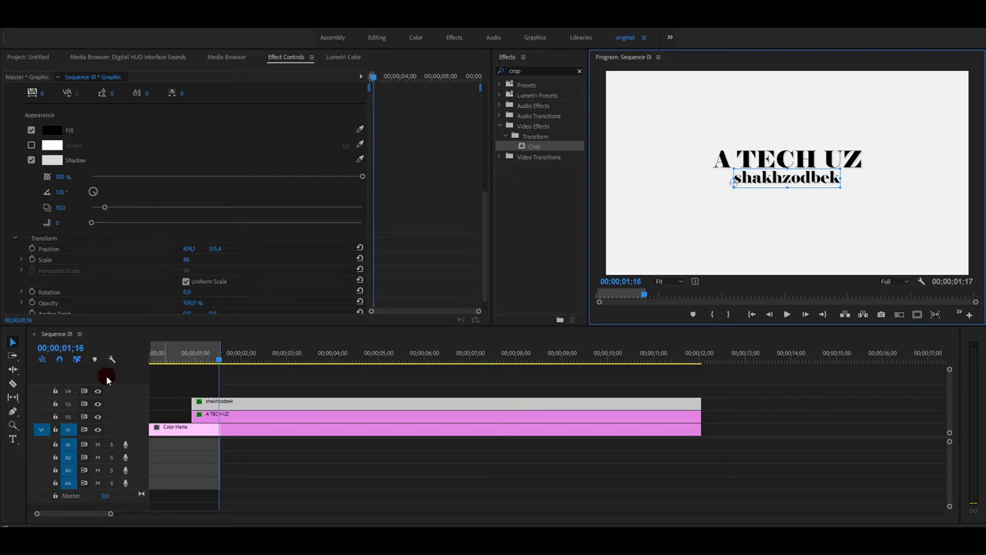
{"action": "key", "text": "ctrl+d"}
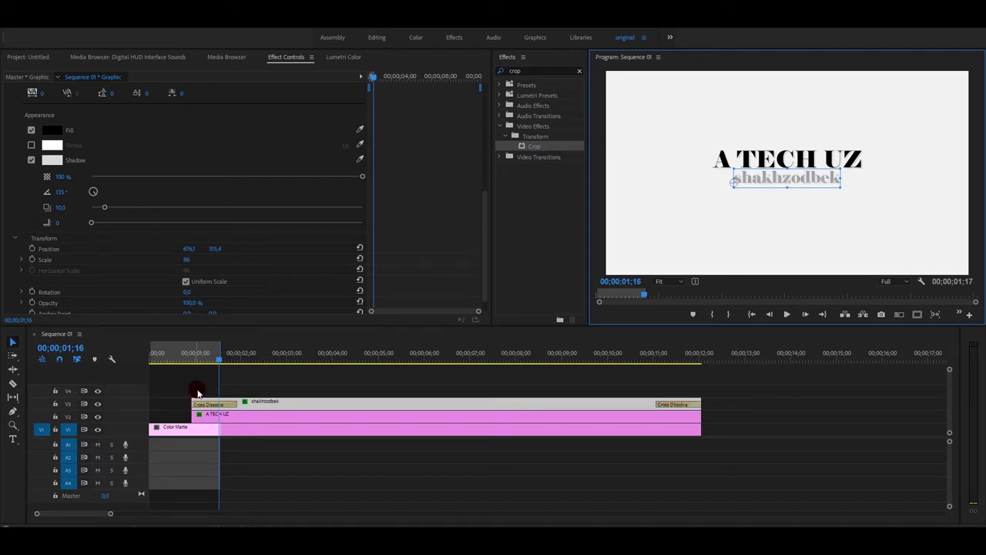
- Try cutting the handle clip's opening with an in/out range, then undo it and clear the range
{"action": "left_click_drag", "start_coordinate": [217, 352], "coordinate": [207, 352]}
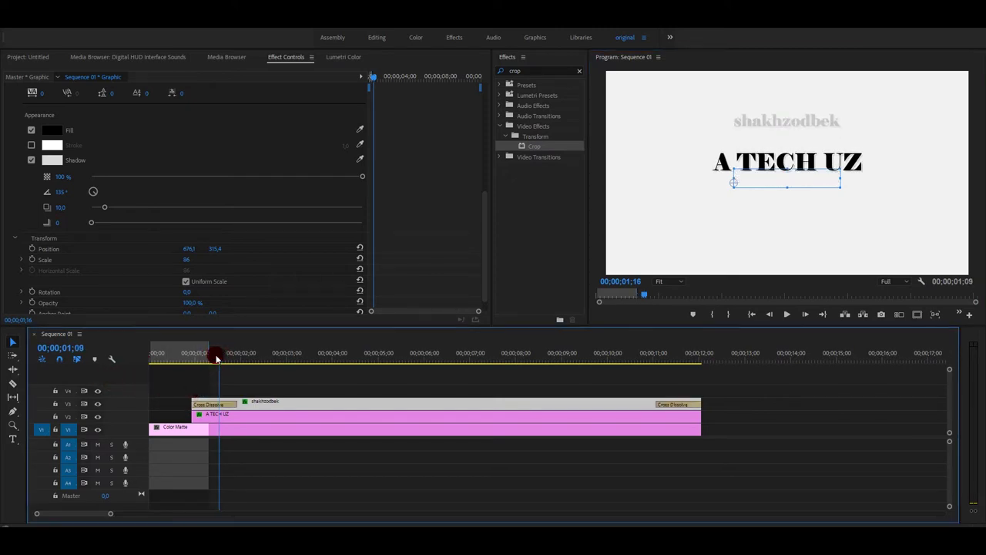
{"action": "right_click", "coordinate": [203, 353]}
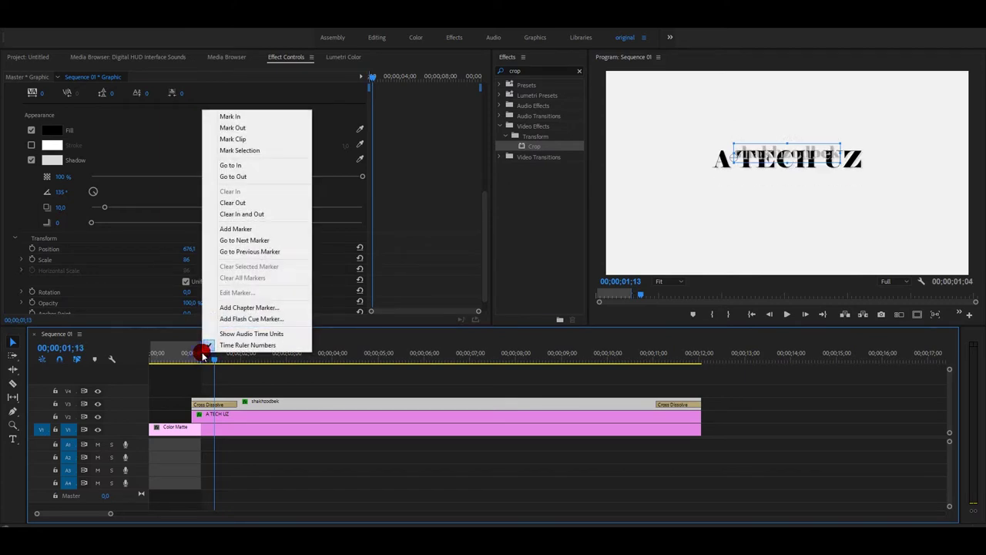
{"action": "left_click", "coordinate": [198, 351]}
{"action": "right_click", "coordinate": [190, 352]}
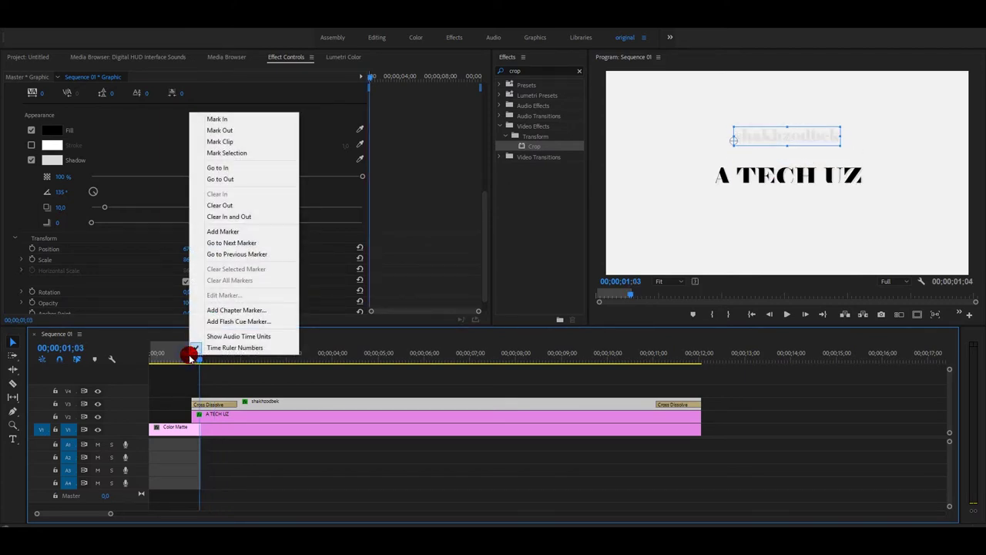
{"action": "left_click", "coordinate": [220, 130]}
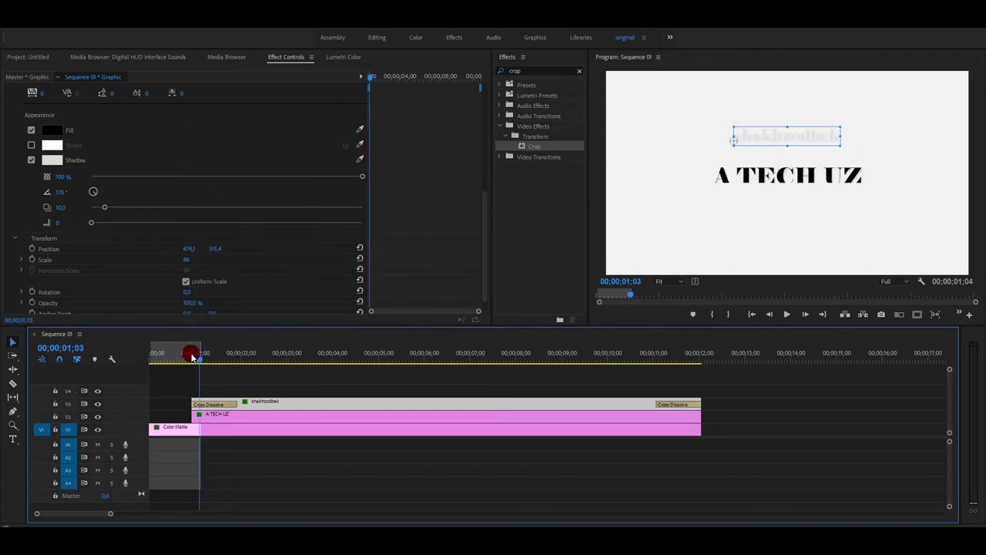
{"action": "key", "text": "Delete"}
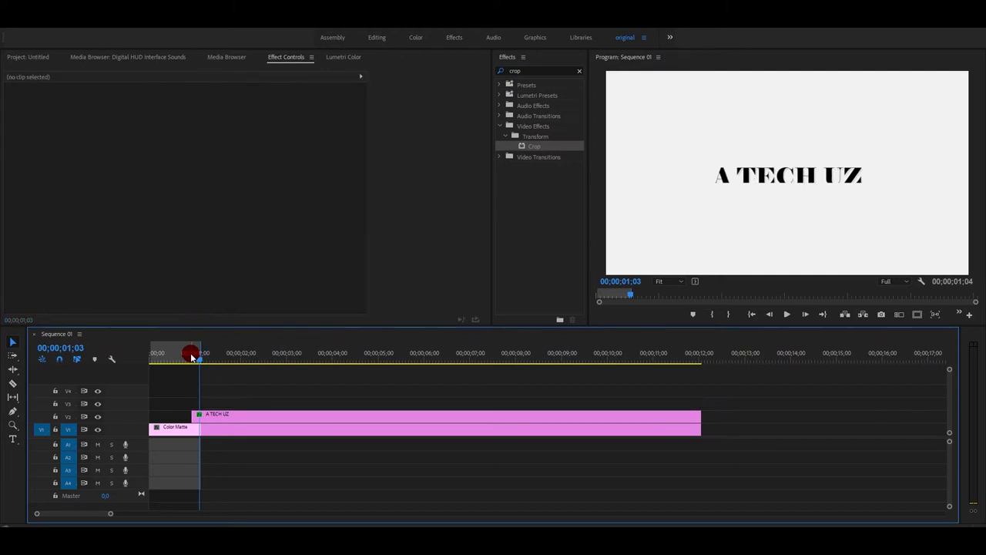
{"action": "key", "text": "semicolon"}
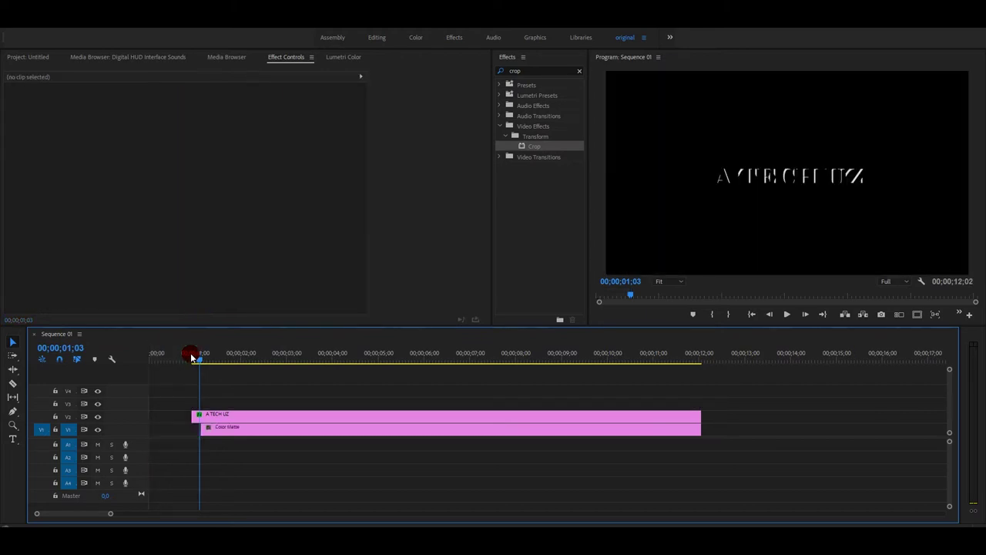
{"action": "mouse_move", "coordinate": [197, 357]}
{"action": "left_mouse_down"}
{"action": "mouse_move", "coordinate": [229, 362]}
{"action": "mouse_move", "coordinate": [213, 371]}
{"action": "left_mouse_up"}
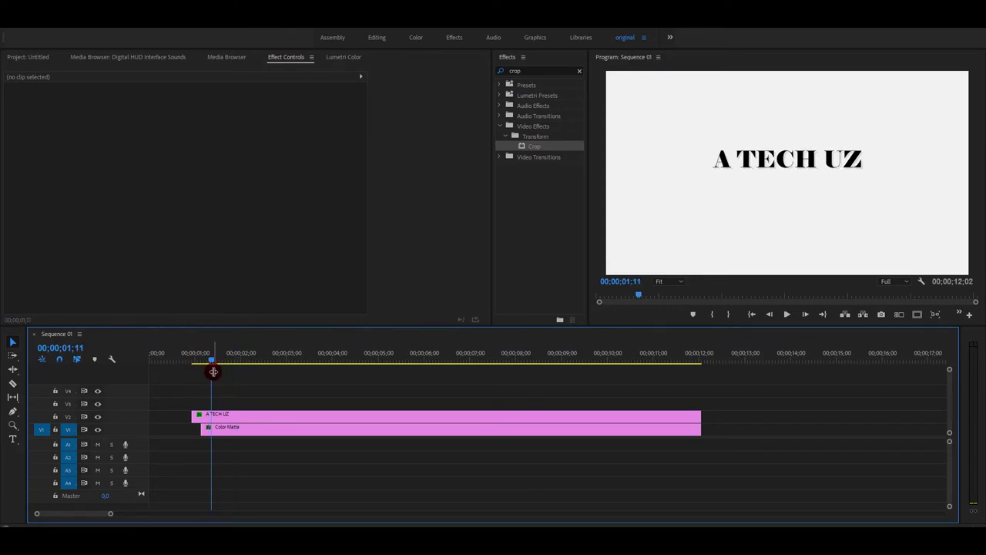
{"action": "key", "text": "ctrl+z"}
{"action": "key", "text": "ctrl+z"}
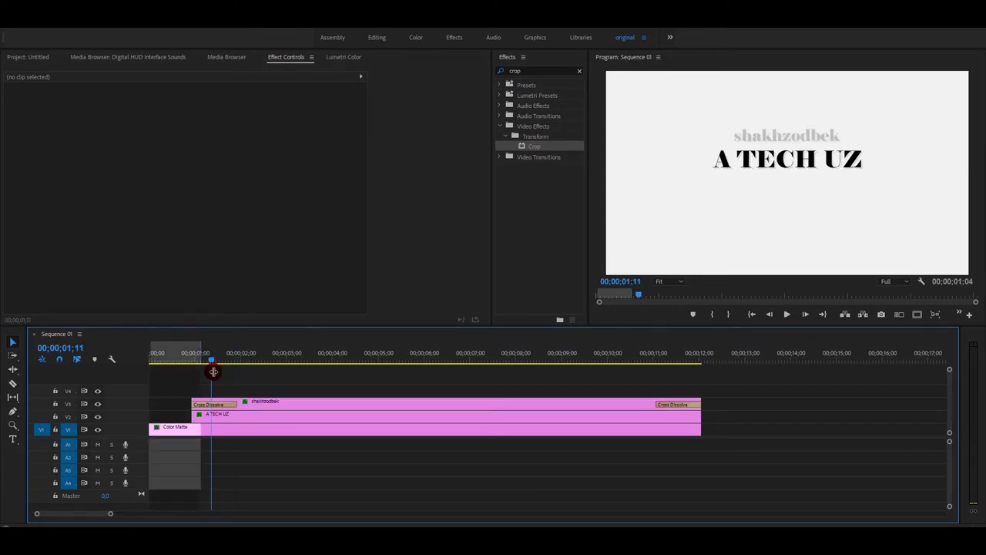
{"action": "mouse_move", "coordinate": [203, 348]}
{"action": "left_mouse_down"}
{"action": "mouse_move", "coordinate": [197, 354]}
{"action": "mouse_move", "coordinate": [209, 359]}
{"action": "left_mouse_up"}
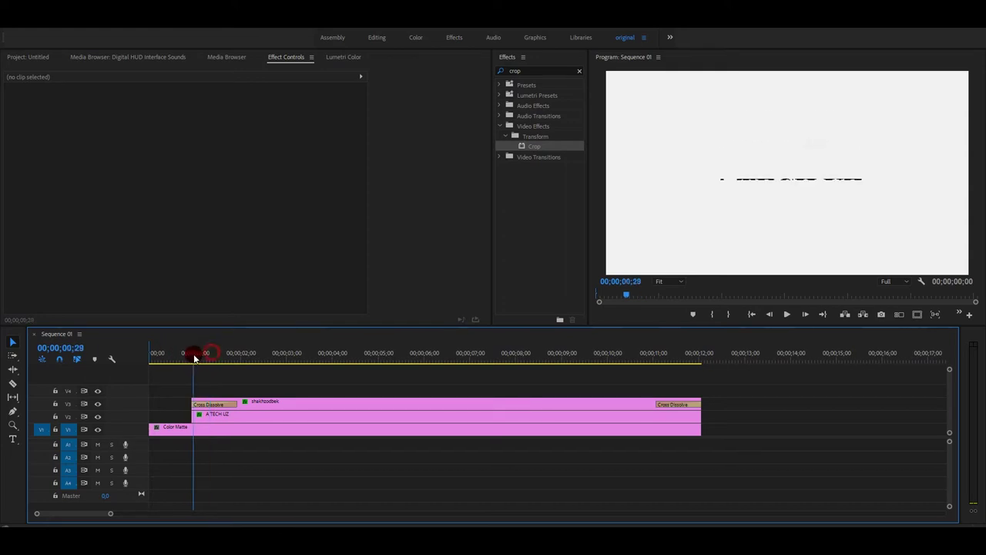
- Clear the Cross Dissolve at the start of the handle clip on V3
{"action": "left_click", "coordinate": [223, 414]}
{"action": "left_click", "coordinate": [246, 402]}
{"action": "right_click", "coordinate": [221, 405]}
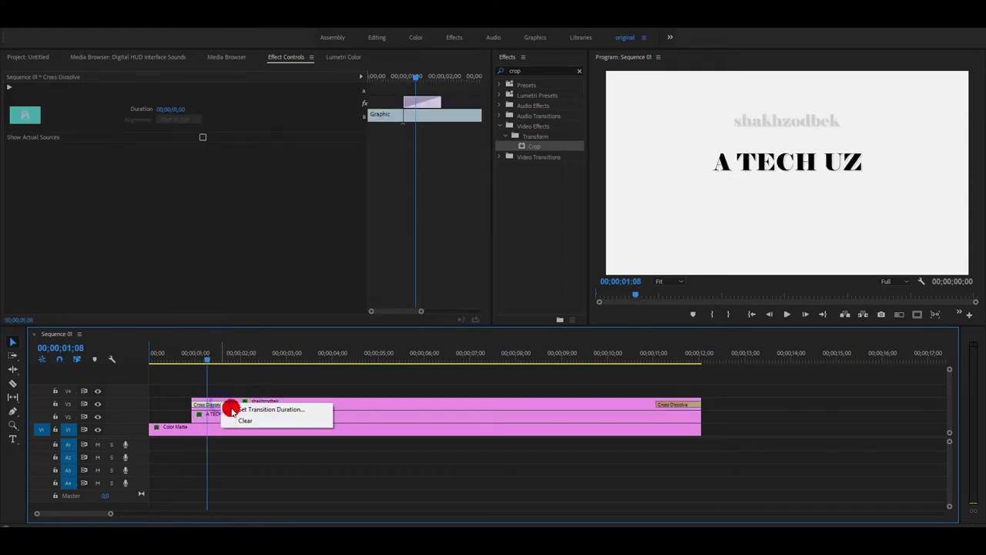
{"action": "left_click", "coordinate": [235, 418]}
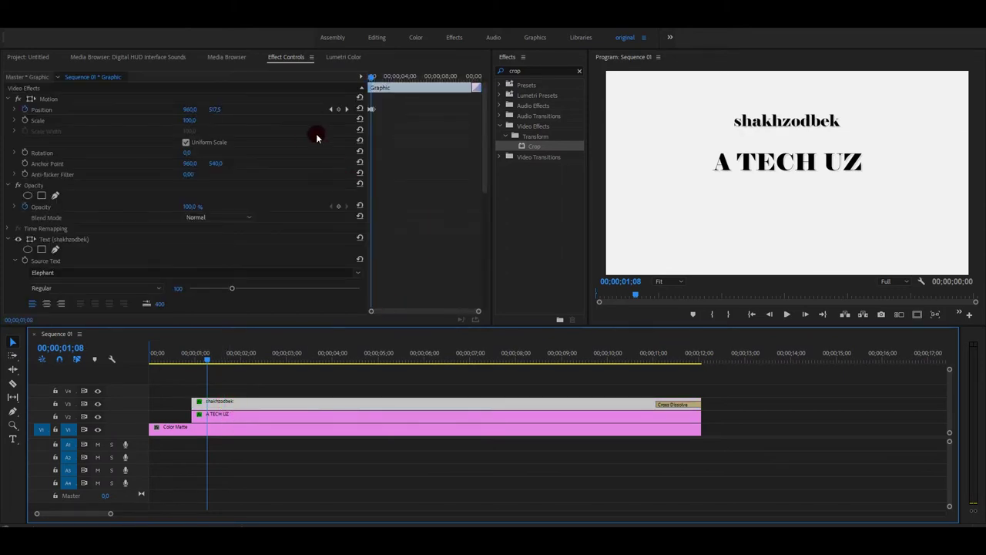
- Delete the handle text's position keyframes and set its Position Y to 794.5
{"action": "left_click", "coordinate": [24, 109]}
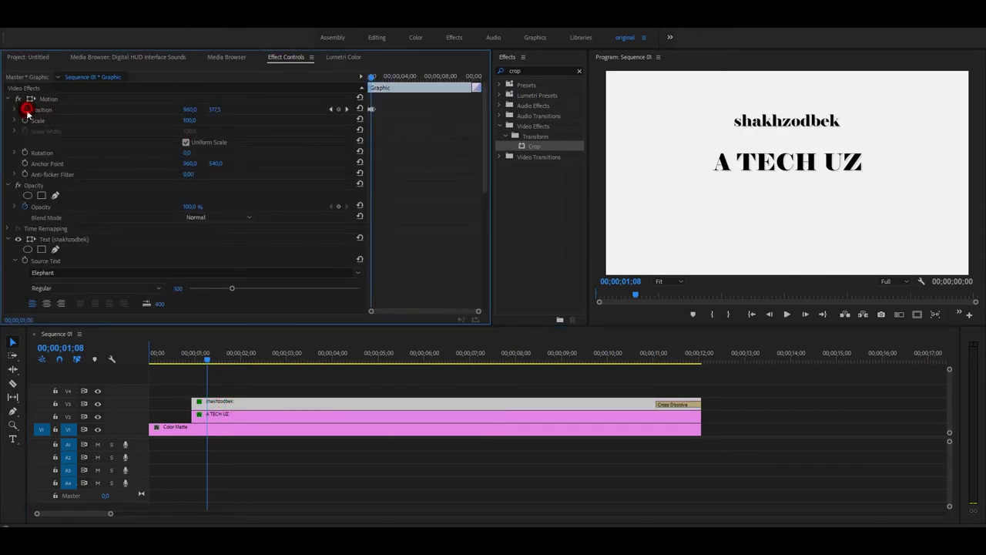
{"action": "left_click", "coordinate": [520, 288]}
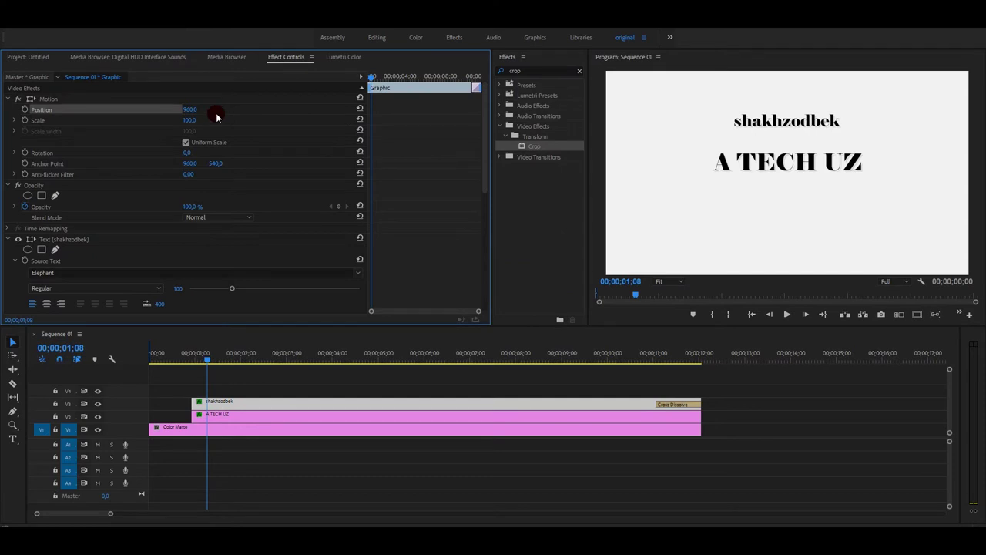
{"action": "left_click_drag", "start_coordinate": [214, 109], "coordinate": [231, 109]}
{"action": "left_click_drag", "start_coordinate": [208, 359], "coordinate": [200, 356]}
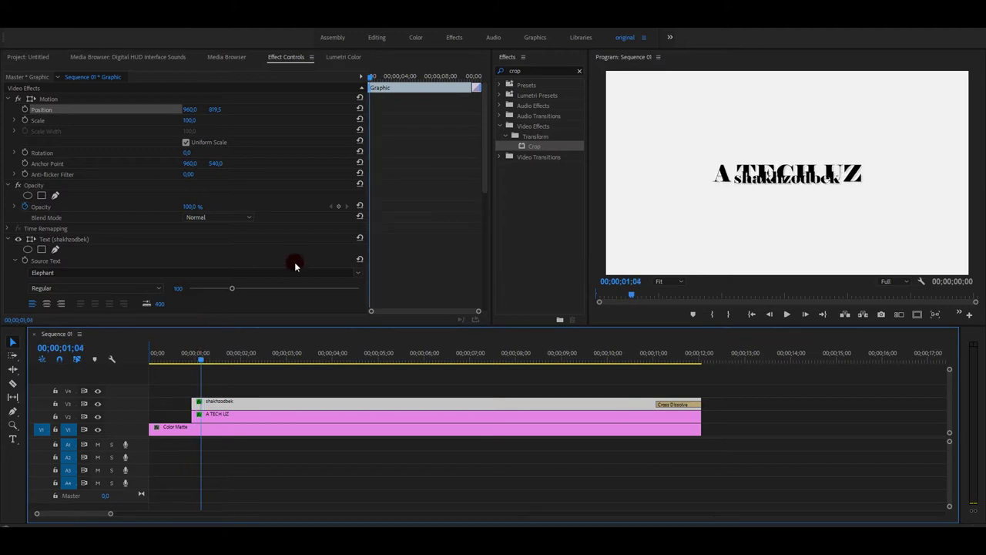
{"action": "left_click_drag", "start_coordinate": [202, 362], "coordinate": [192, 361]}
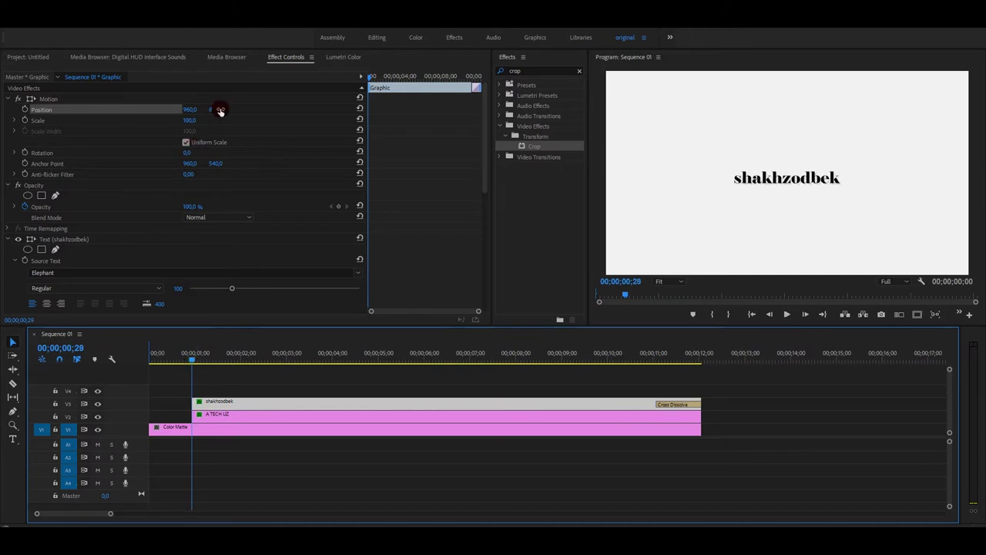
{"action": "left_click_drag", "start_coordinate": [214, 109], "coordinate": [196, 109]}
- Apply Crop to the handle clip and raise its Bottom crop to 78%
{"action": "left_click_drag", "start_coordinate": [532, 146], "coordinate": [270, 403]}
{"action": "scroll", "coordinate": [276, 295], "scroll_direction": "down", "scroll_amount": 3}
{"action": "scroll", "coordinate": [282, 246], "scroll_direction": "down", "scroll_amount": 3}
{"action": "scroll", "coordinate": [284, 257], "scroll_direction": "down", "scroll_amount": 3}
{"action": "scroll", "coordinate": [278, 267], "scroll_direction": "down", "scroll_amount": 2}
{"action": "left_click_drag", "start_coordinate": [189, 277], "coordinate": [238, 277]}
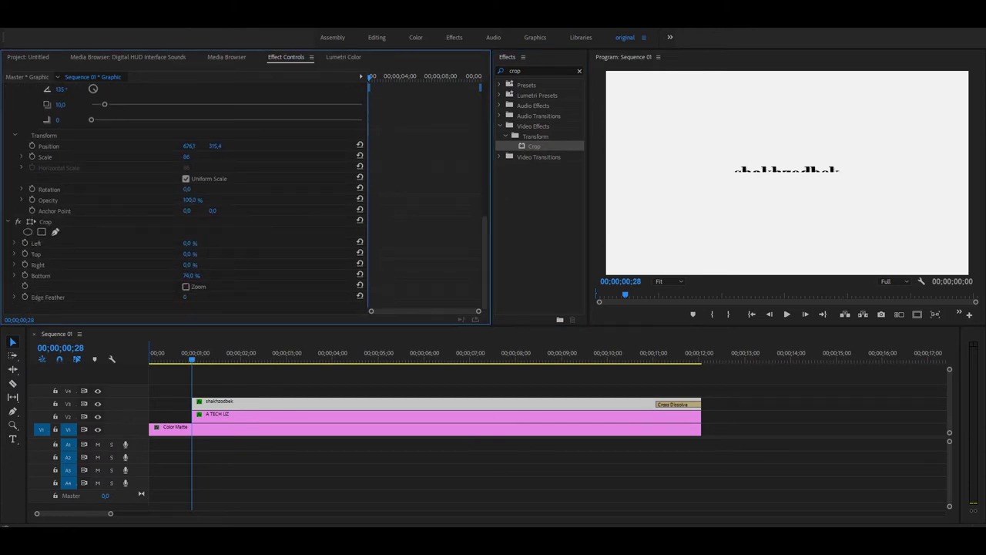
- Keyframe Crop Bottom at 00;28 and reduce it to 60% at 01;04
{"action": "left_click", "coordinate": [26, 275]}
{"action": "left_click_drag", "start_coordinate": [194, 359], "coordinate": [203, 356]}
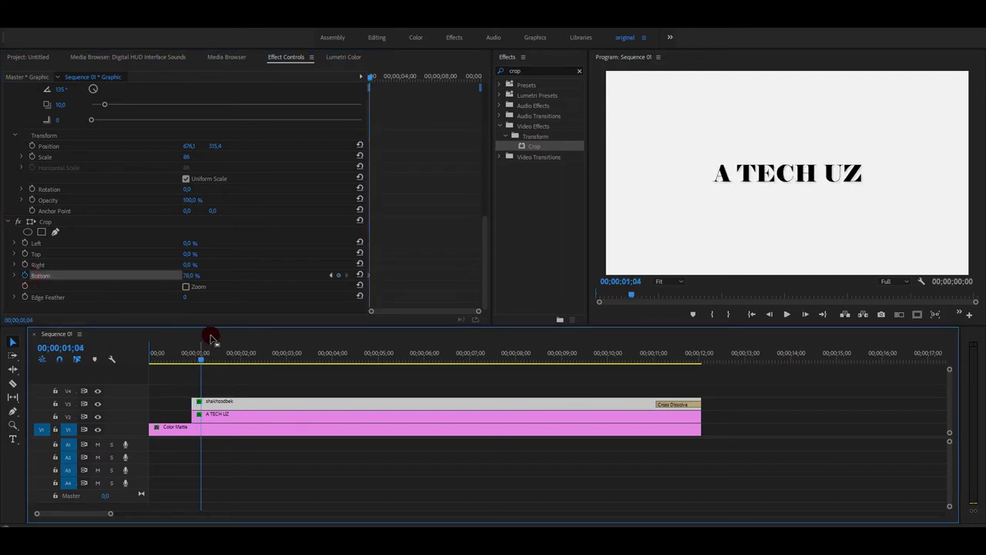
{"action": "left_click_drag", "start_coordinate": [194, 276], "coordinate": [196, 278]}
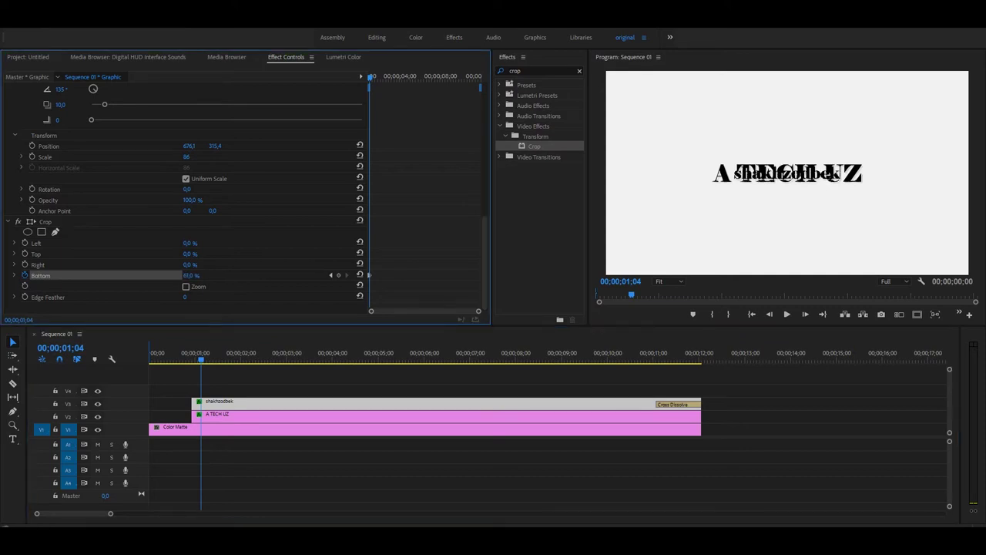
{"action": "left_click", "coordinate": [200, 353]}
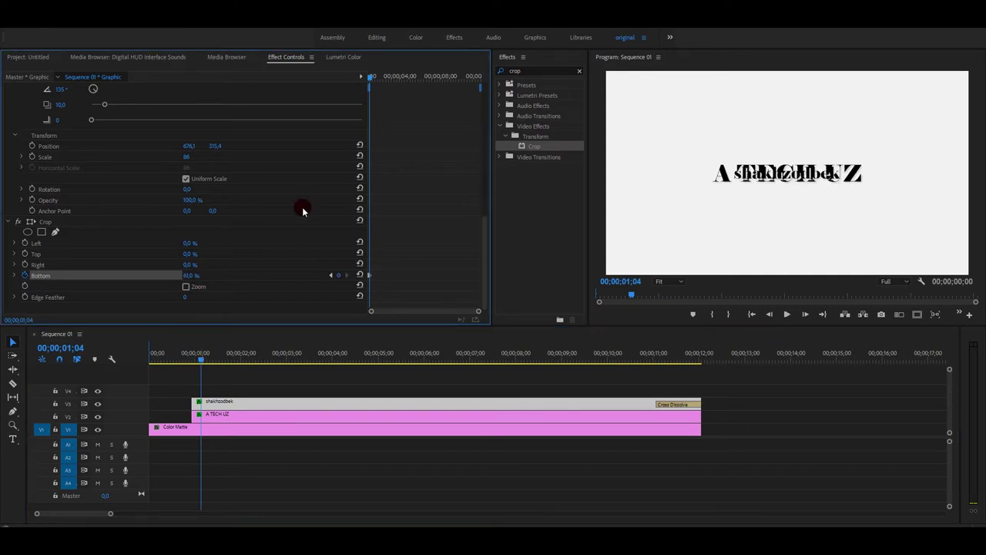
- Keyframe the handle text's Position so it slides into place beneath A TECH UZ
{"action": "scroll", "coordinate": [303, 211], "scroll_direction": "up", "scroll_amount": 3}
{"action": "scroll", "coordinate": [301, 208], "scroll_direction": "up", "scroll_amount": 3}
{"action": "scroll", "coordinate": [297, 204], "scroll_direction": "up", "scroll_amount": 3}
{"action": "scroll", "coordinate": [296, 203], "scroll_direction": "up", "scroll_amount": 3}
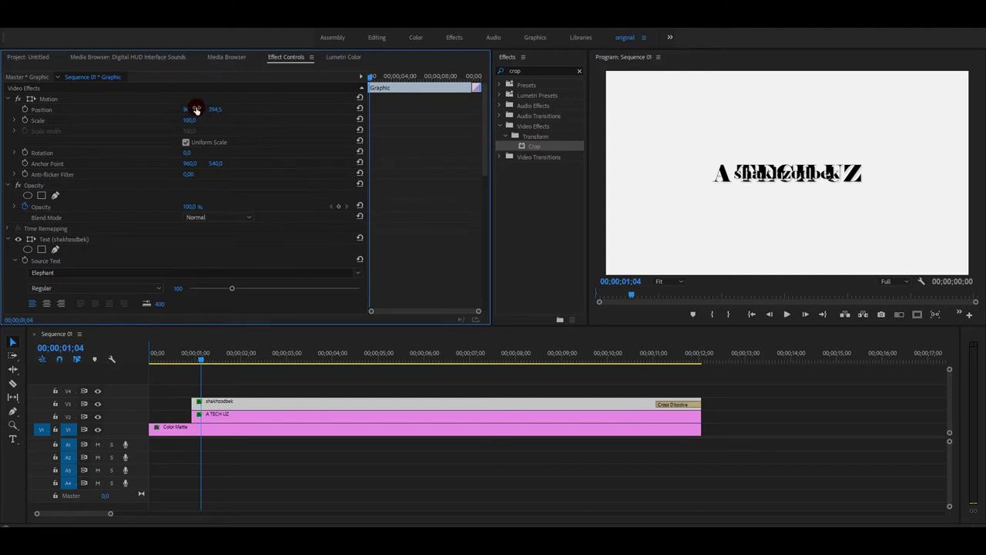
{"action": "left_click", "coordinate": [27, 110]}
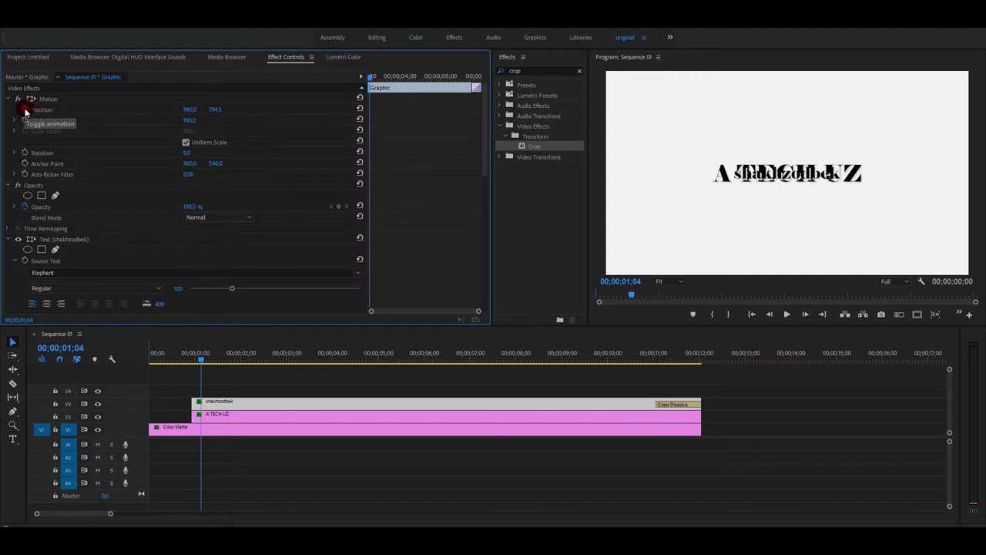
{"action": "left_click", "coordinate": [26, 110]}
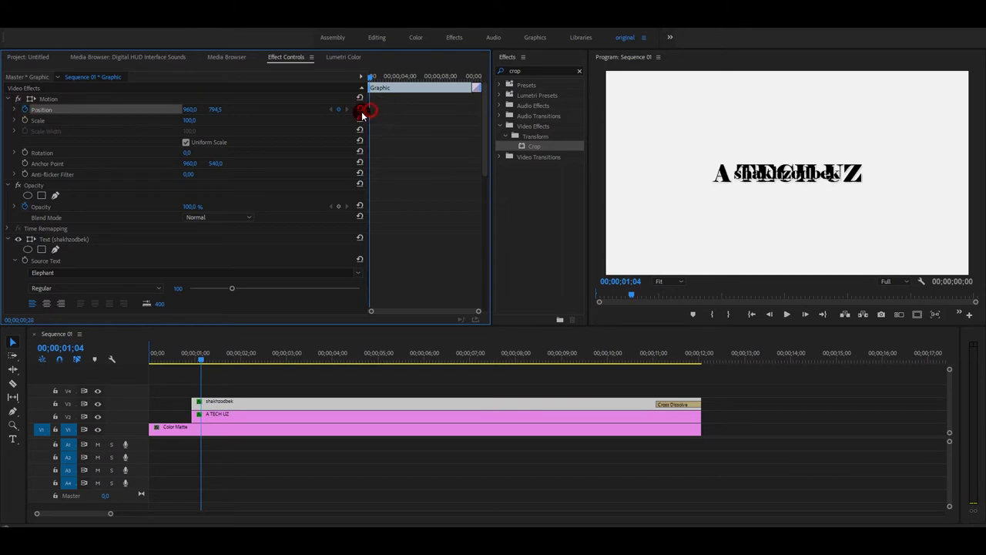
{"action": "key", "text": "Right"}
{"action": "key", "text": "Right"}
{"action": "key", "text": "Right"}
{"action": "key", "text": "Right"}
{"action": "left_click_drag", "start_coordinate": [374, 78], "coordinate": [369, 76]}
{"action": "mouse_move", "coordinate": [215, 109]}
{"action": "left_mouse_down"}
{"action": "mouse_move", "coordinate": [254, 109]}
{"action": "mouse_move", "coordinate": [220, 110]}
{"action": "left_mouse_up"}
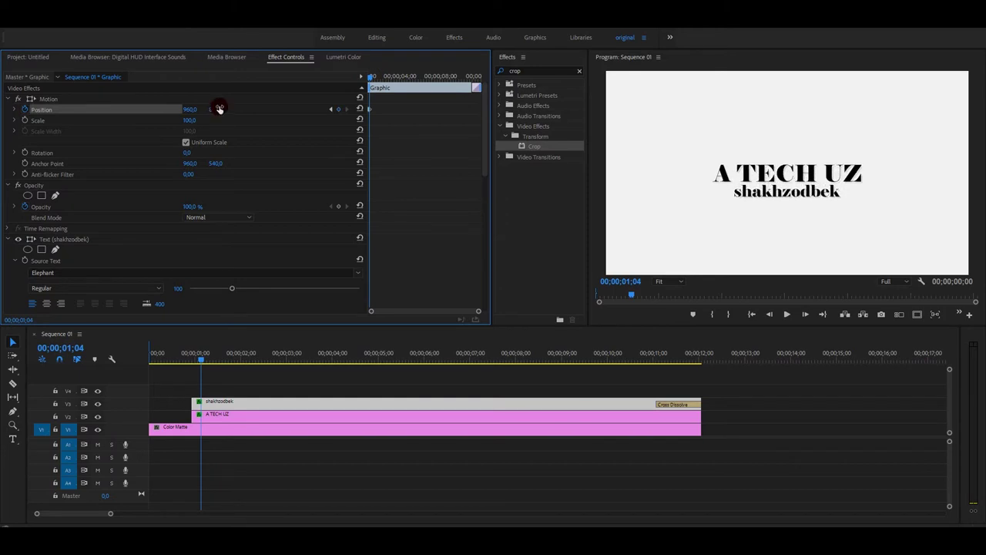
{"action": "left_click", "coordinate": [202, 356]}
- Rewind to 00;28, play back the reveal, and zoom the keyframe timeline
{"action": "left_click_drag", "start_coordinate": [202, 357], "coordinate": [192, 357]}
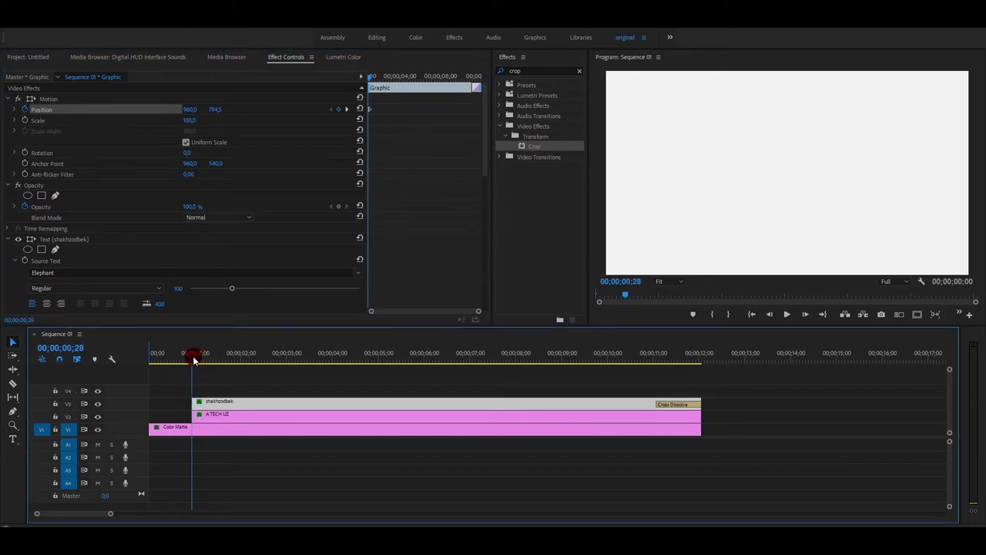
{"action": "left_click", "coordinate": [784, 315]}
{"action": "left_click", "coordinate": [418, 330]}
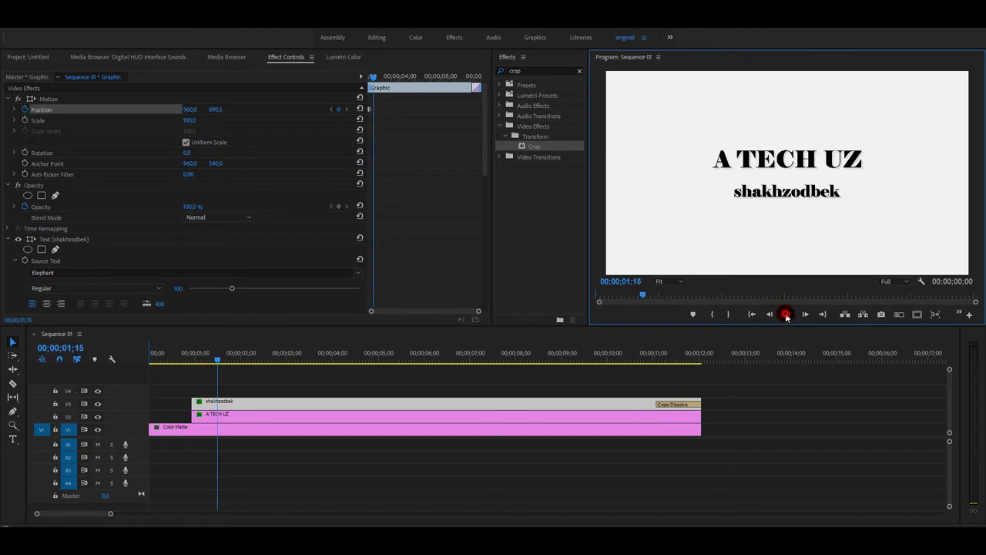
{"action": "left_click", "coordinate": [225, 355]}
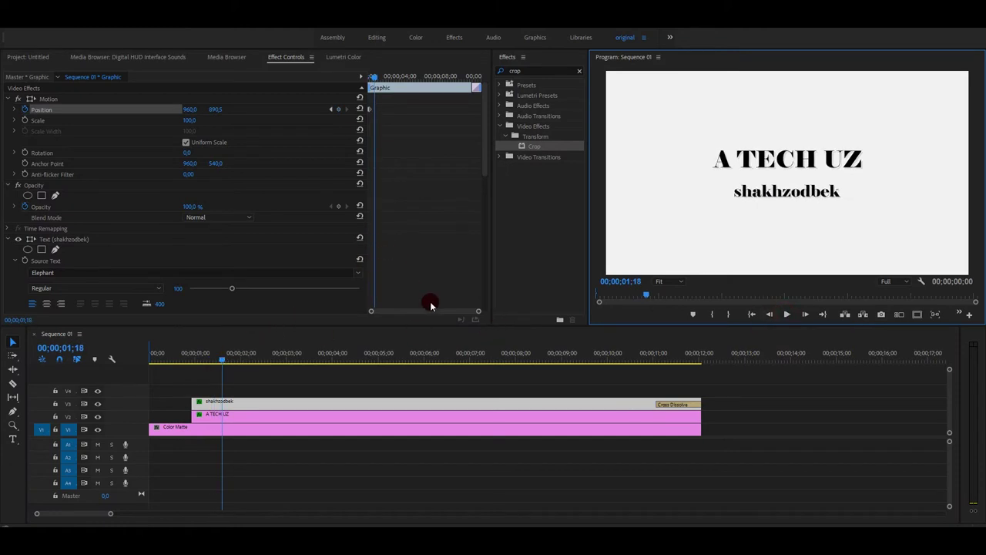
{"action": "left_click_drag", "start_coordinate": [476, 310], "coordinate": [442, 308]}
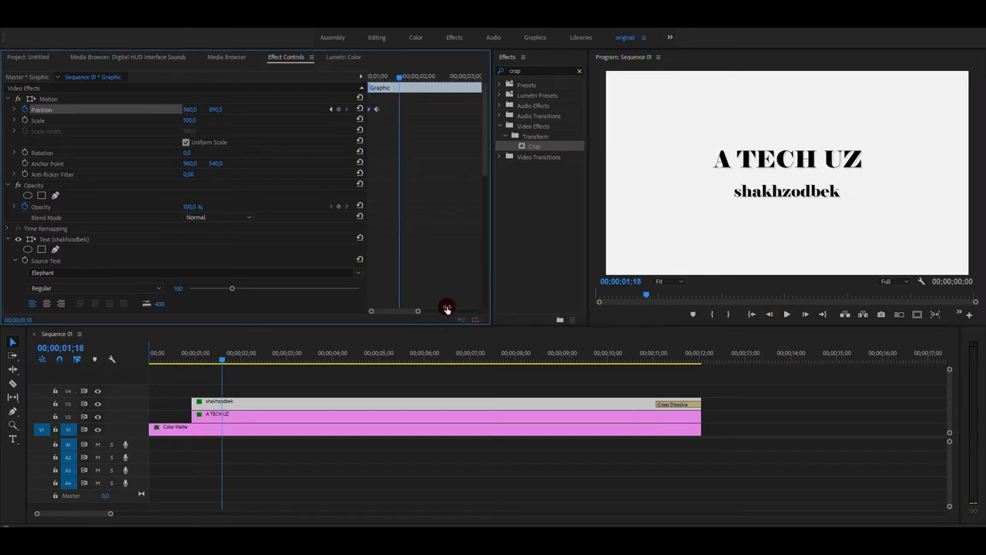
- Zoom the keyframe timeline and scrub between 00;28 and 01;06 to inspect the crop keyframes
{"action": "left_click_drag", "start_coordinate": [407, 308], "coordinate": [398, 308]}
{"action": "mouse_move", "coordinate": [402, 80]}
{"action": "left_mouse_down"}
{"action": "mouse_move", "coordinate": [378, 87]}
{"action": "mouse_move", "coordinate": [377, 110]}
{"action": "left_mouse_up"}
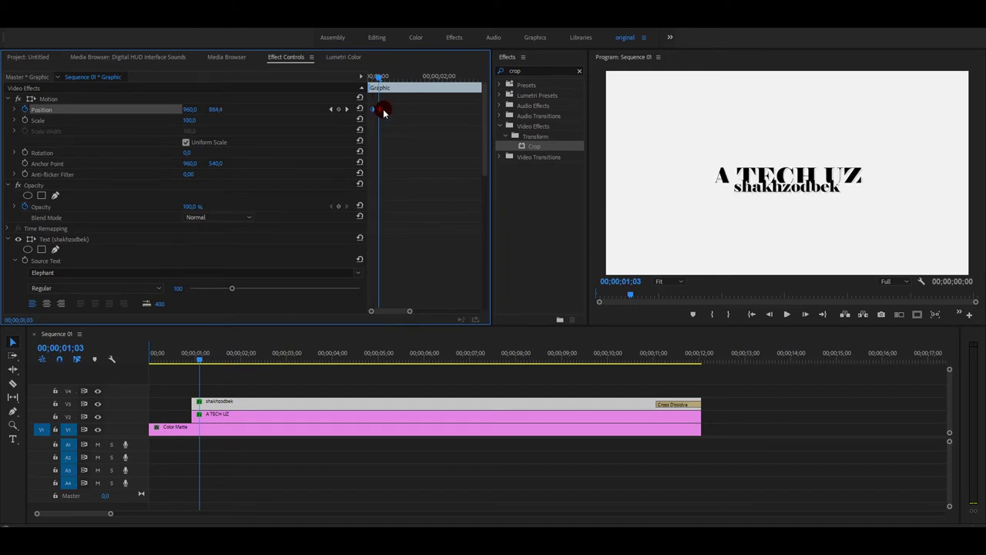
{"action": "left_click_drag", "start_coordinate": [375, 76], "coordinate": [388, 79]}
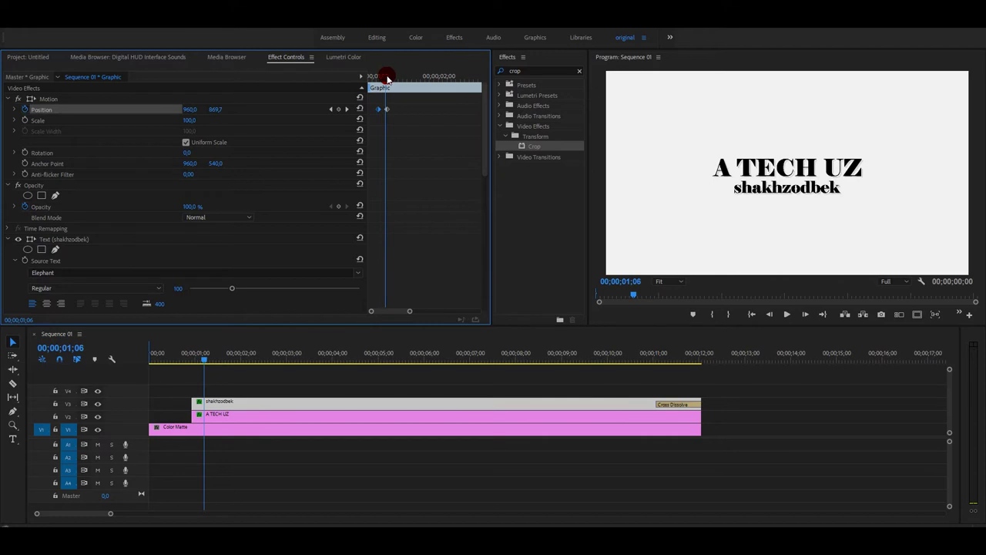
{"action": "left_click_drag", "start_coordinate": [388, 79], "coordinate": [383, 78]}
{"action": "scroll", "coordinate": [409, 170], "scroll_direction": "down", "scroll_amount": 3}
{"action": "scroll", "coordinate": [413, 216], "scroll_direction": "down", "scroll_amount": 3}
{"action": "scroll", "coordinate": [408, 240], "scroll_direction": "down", "scroll_amount": 3}
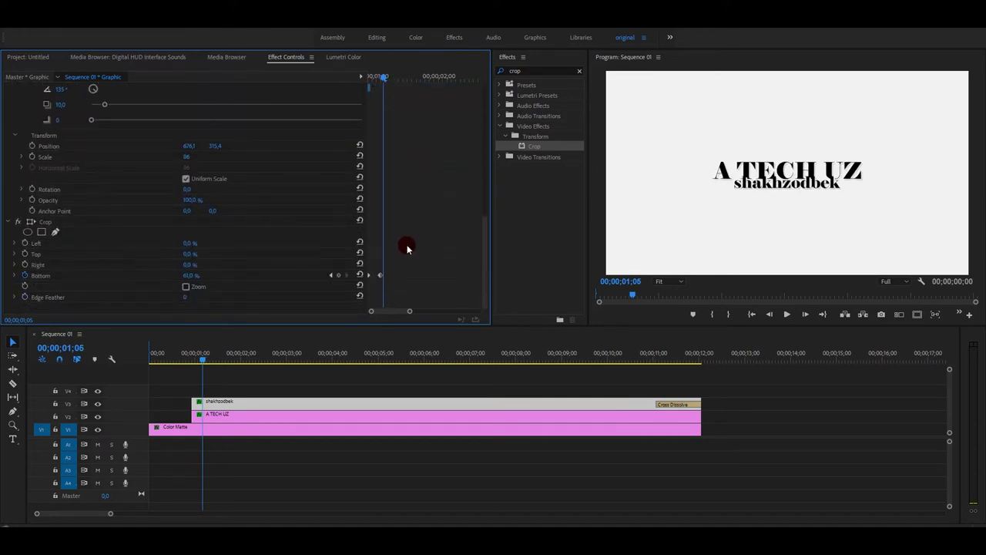
{"action": "left_click_drag", "start_coordinate": [387, 81], "coordinate": [368, 81]}
{"action": "left_click", "coordinate": [188, 276]}
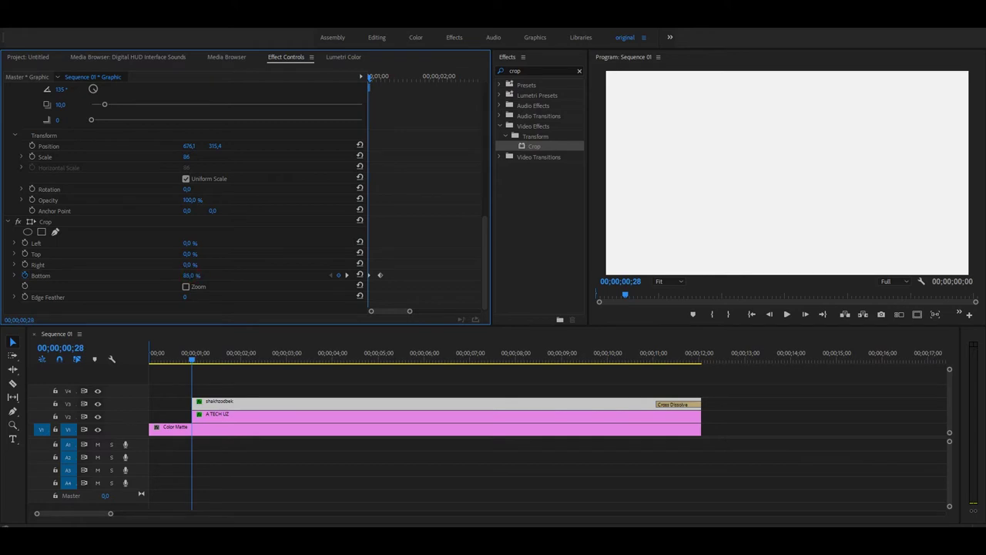
{"action": "left_click_drag", "start_coordinate": [370, 78], "coordinate": [372, 79]}
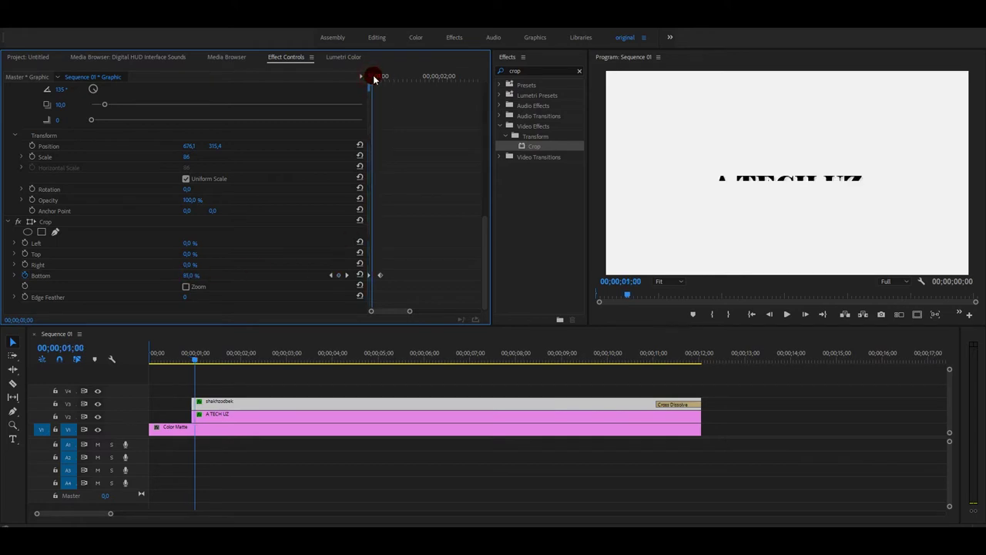
{"action": "left_click", "coordinate": [344, 274]}
- Add a Crop Bottom keyframe near 01;02 set to 84.4%
{"action": "left_click_drag", "start_coordinate": [370, 77], "coordinate": [381, 80]}
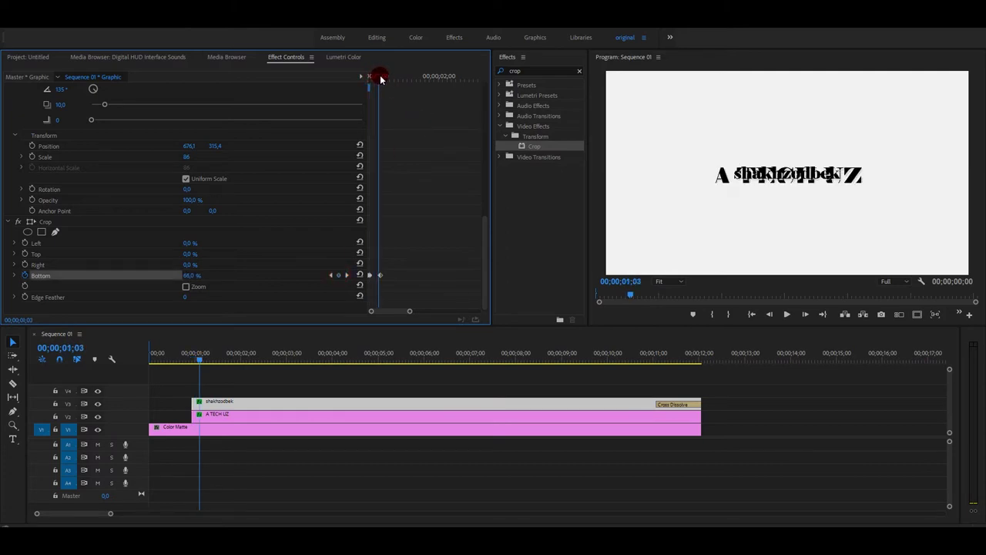
{"action": "left_click", "coordinate": [380, 275]}
{"action": "left_click_drag", "start_coordinate": [381, 248], "coordinate": [378, 80]}
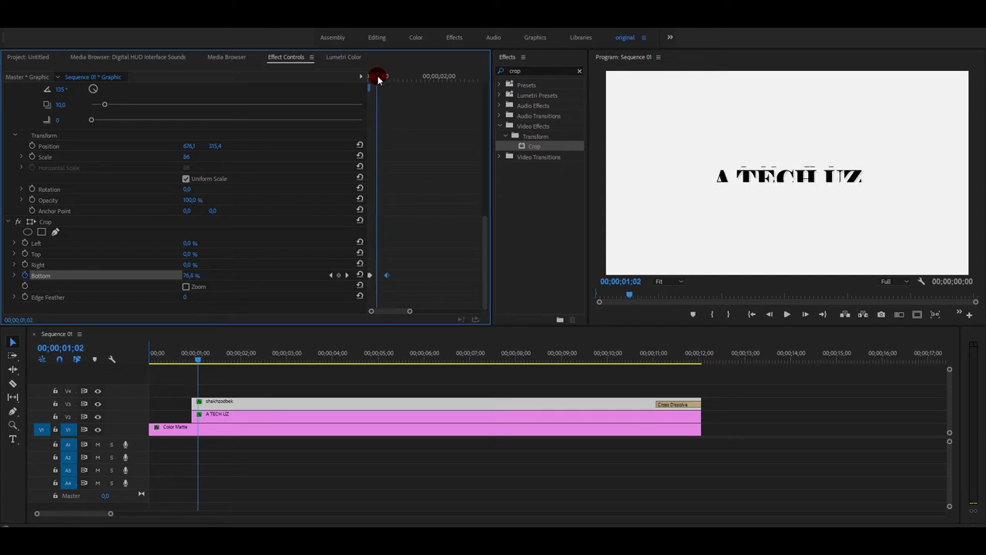
{"action": "left_click", "coordinate": [288, 170]}
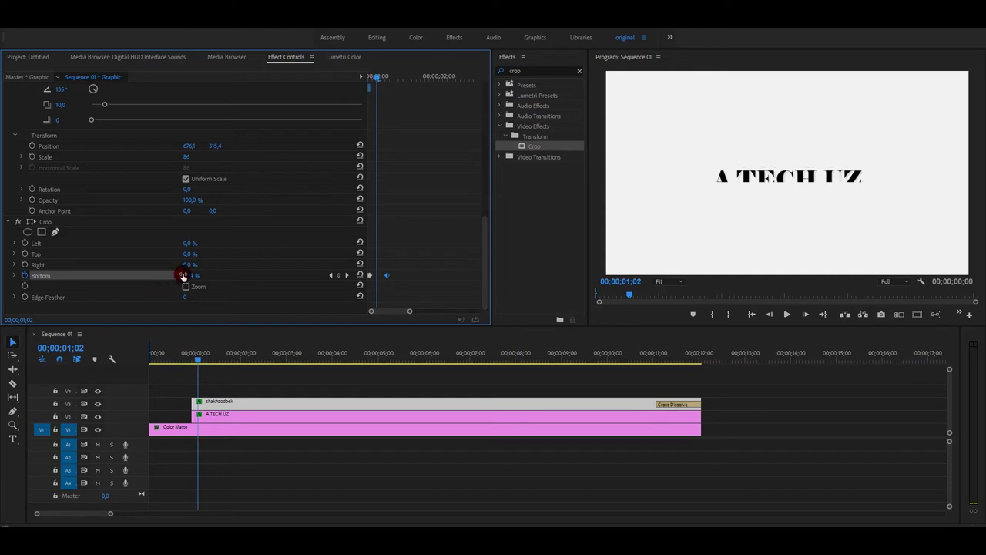
{"action": "left_click_drag", "start_coordinate": [190, 275], "coordinate": [361, 144]}
- Preview the reveal from 00;00;00;24 and deselect the handle graphic
{"action": "left_click_drag", "start_coordinate": [377, 83], "coordinate": [367, 85]}
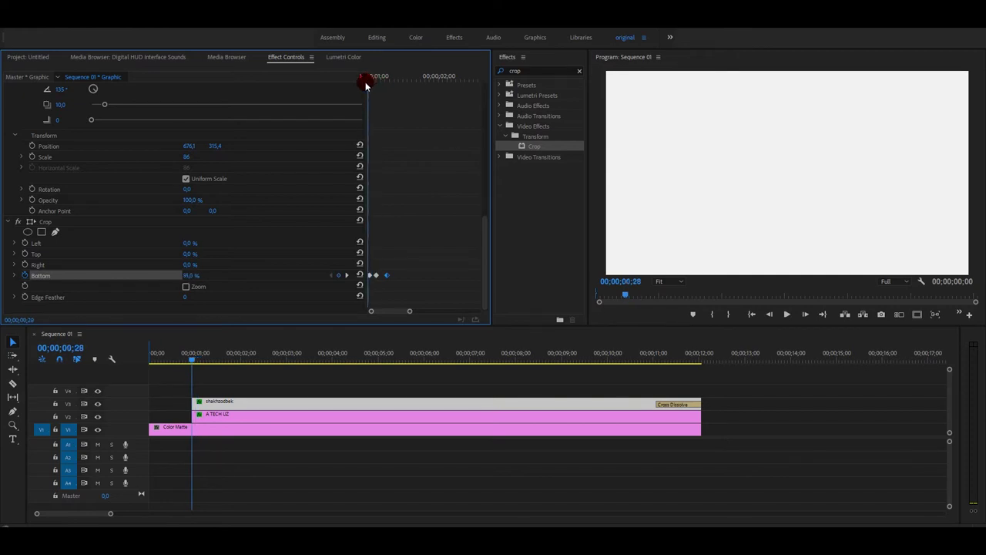
{"action": "left_click", "coordinate": [185, 356]}
{"action": "left_click", "coordinate": [788, 314]}
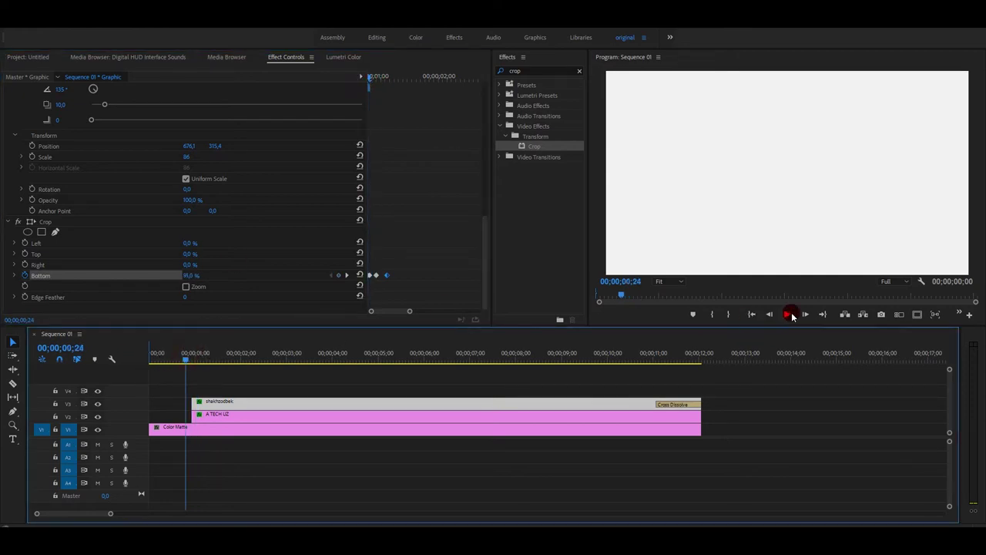
{"action": "left_click", "coordinate": [222, 391]}
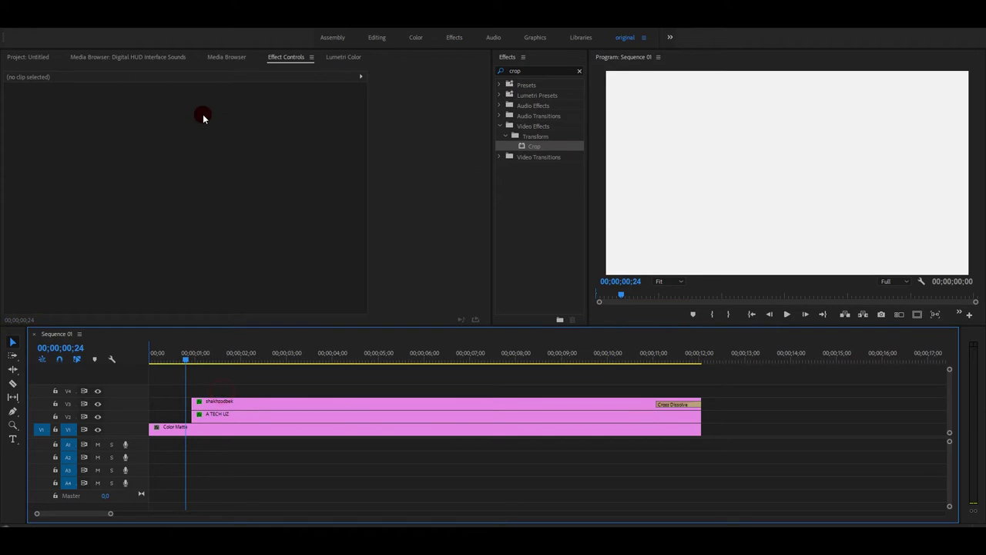
- Create a new black Color Matte in the project bin
{"action": "left_click", "coordinate": [37, 58]}
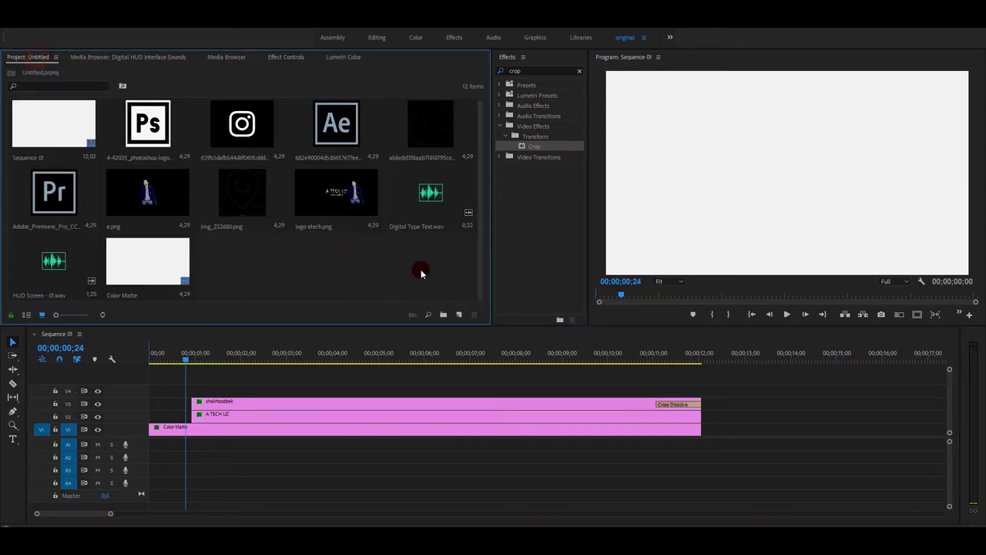
{"action": "left_click", "coordinate": [460, 316]}
{"action": "left_click", "coordinate": [493, 402]}
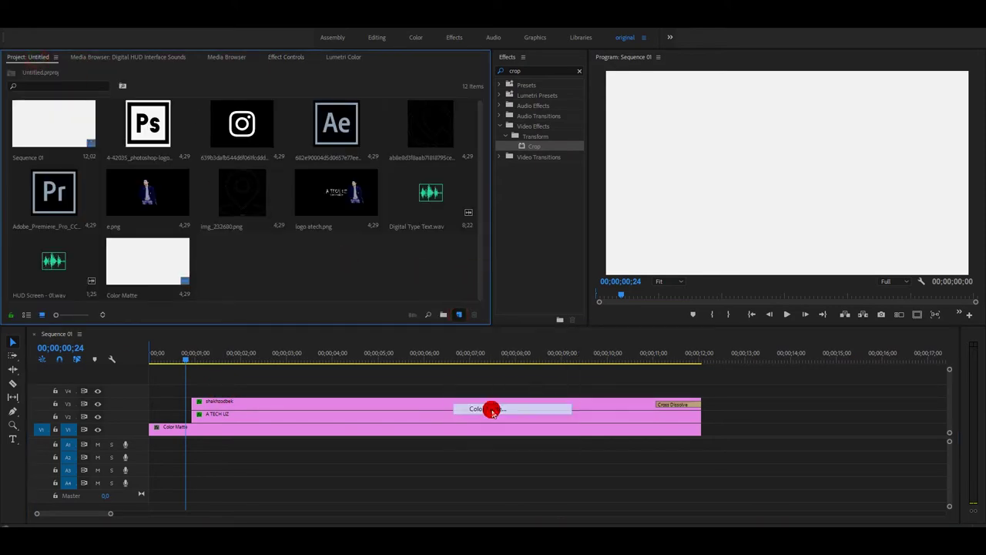
{"action": "left_click", "coordinate": [519, 310]}
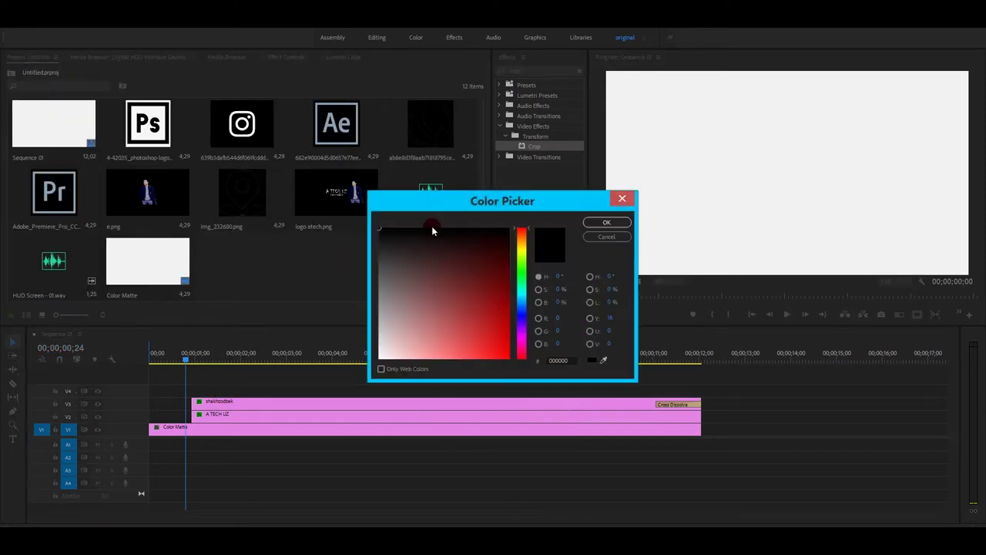
{"action": "left_click", "coordinate": [605, 222]}
{"action": "left_click", "coordinate": [453, 292]}
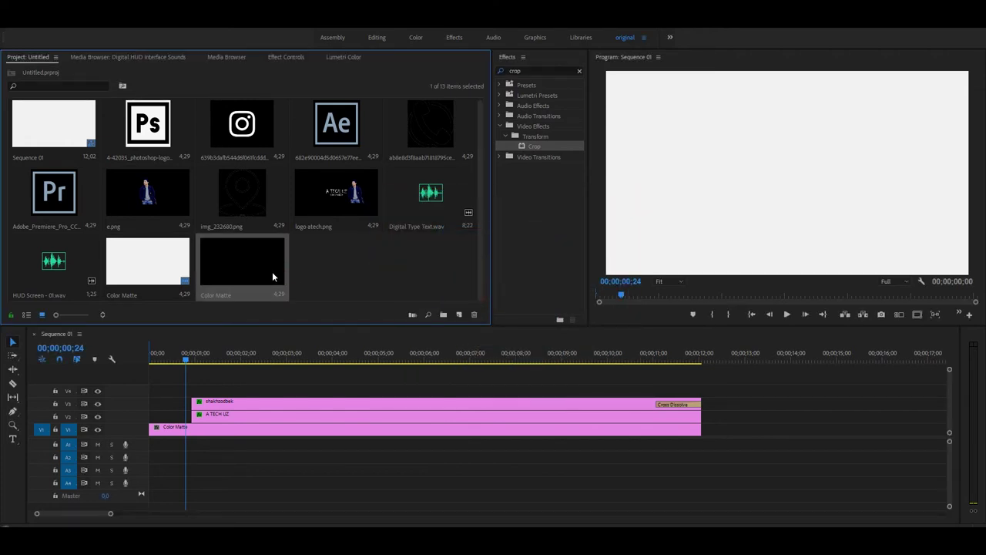
- Place the matte on V4, extend it to the titles' end, and clear its Cross Dissolve
{"action": "left_click_drag", "start_coordinate": [239, 268], "coordinate": [342, 391]}
{"action": "left_click_drag", "start_coordinate": [418, 390], "coordinate": [700, 385]}
{"action": "right_click", "coordinate": [683, 404]}
{"action": "left_click", "coordinate": [693, 423]}
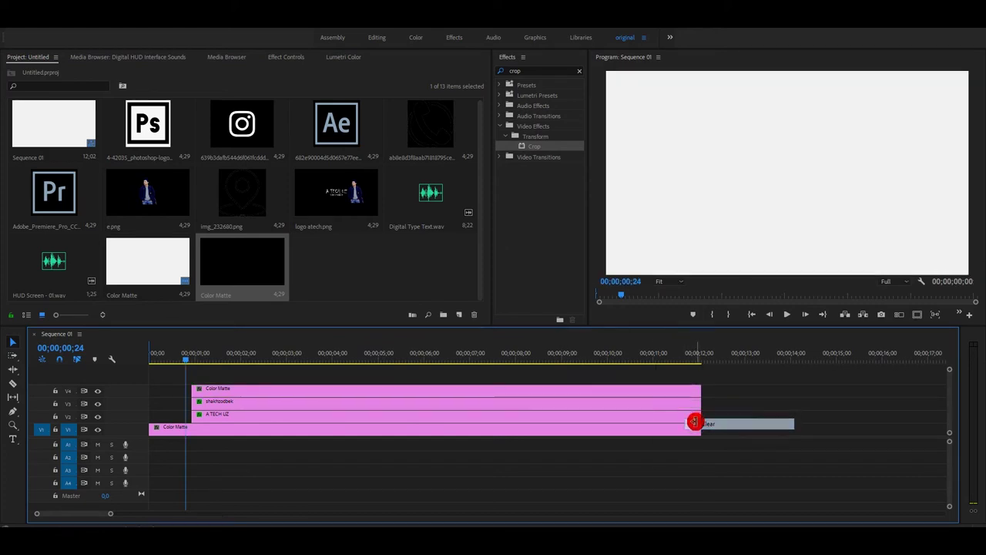
- Apply the Crop effect to the black matte
{"action": "left_click", "coordinate": [496, 390]}
{"action": "mouse_move", "coordinate": [531, 146]}
{"action": "left_mouse_down"}
{"action": "mouse_move", "coordinate": [536, 170]}
{"action": "mouse_move", "coordinate": [407, 385]}
{"action": "left_mouse_up"}
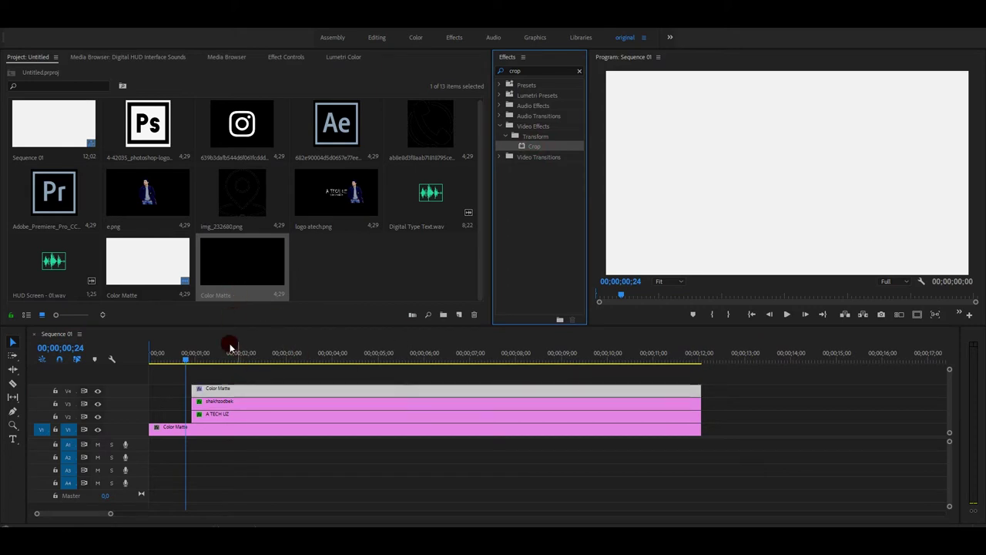
{"action": "left_click", "coordinate": [213, 358]}
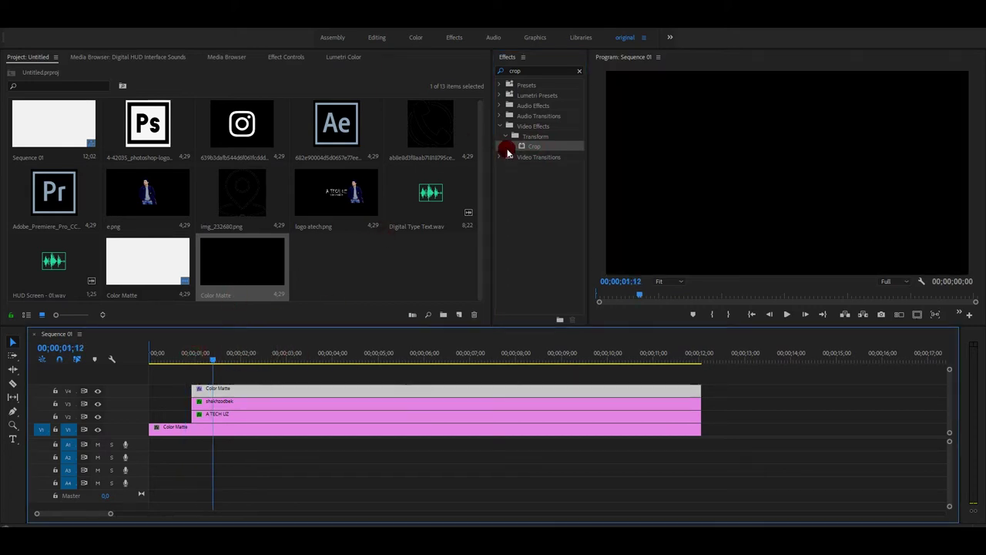
- Crop the matte to Left and Right 28%, Top 44%, Bottom 54%
{"action": "left_click", "coordinate": [286, 56]}
{"action": "scroll", "coordinate": [255, 262], "scroll_direction": "down", "scroll_amount": 1}
{"action": "mouse_move", "coordinate": [193, 254]}
{"action": "left_mouse_down"}
{"action": "mouse_move", "coordinate": [223, 253]}
{"action": "mouse_move", "coordinate": [201, 254]}
{"action": "mouse_move", "coordinate": [219, 275]}
{"action": "mouse_move", "coordinate": [242, 275]}
{"action": "left_mouse_up"}
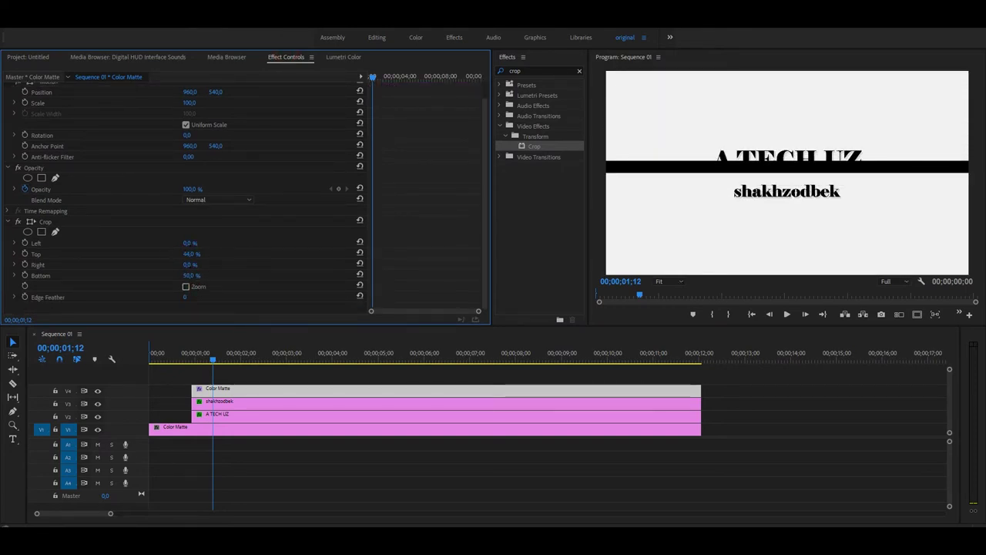
{"action": "mouse_move", "coordinate": [193, 275]}
{"action": "left_mouse_down"}
{"action": "mouse_move", "coordinate": [205, 275]}
{"action": "mouse_move", "coordinate": [194, 242]}
{"action": "mouse_move", "coordinate": [198, 267]}
{"action": "left_mouse_up"}
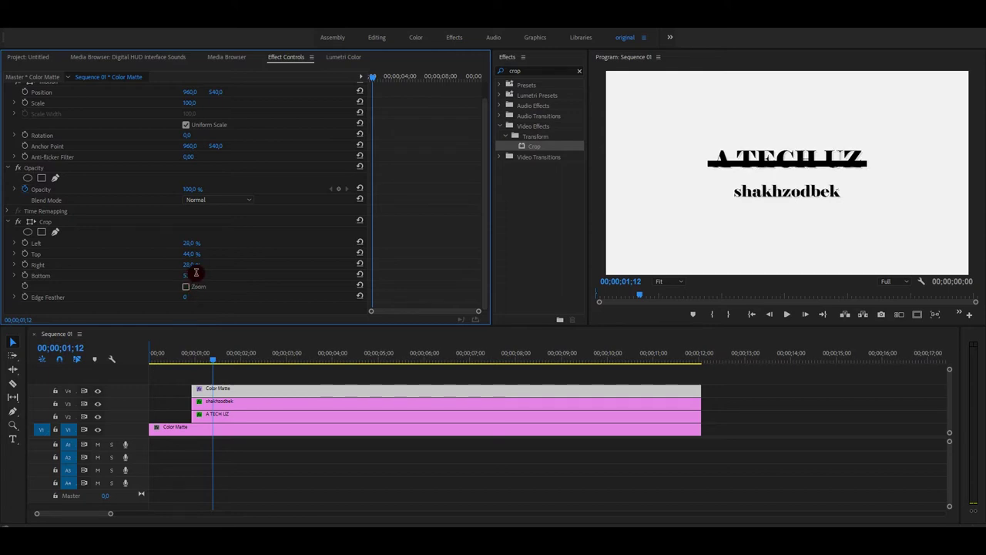
{"action": "type", "text": "54"}
{"action": "left_click", "coordinate": [240, 271]}
- Move the band to Position Y 627 beneath A TECH UZ and play back the underline
{"action": "left_click_drag", "start_coordinate": [216, 92], "coordinate": [250, 91]}
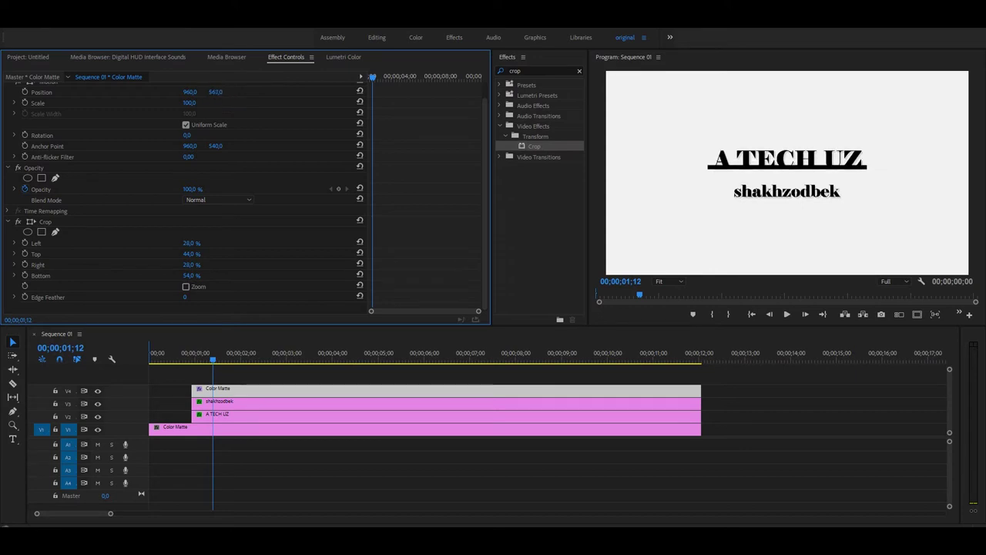
{"action": "left_click_drag", "start_coordinate": [214, 355], "coordinate": [203, 357]}
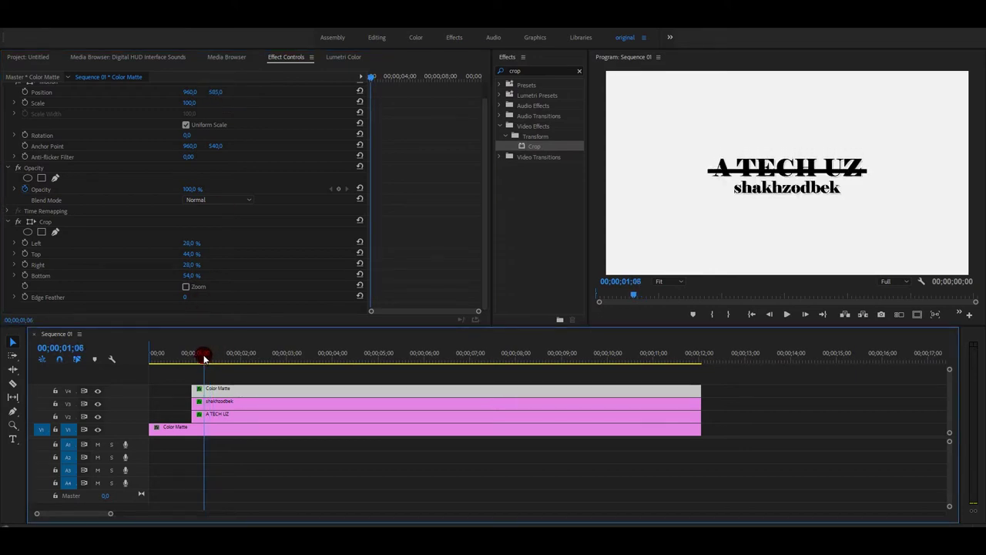
{"action": "mouse_move", "coordinate": [215, 91]}
{"action": "left_mouse_down"}
{"action": "mouse_move", "coordinate": [247, 92]}
{"action": "mouse_move", "coordinate": [224, 92]}
{"action": "left_mouse_up"}
{"action": "left_click_drag", "start_coordinate": [202, 362], "coordinate": [191, 354]}
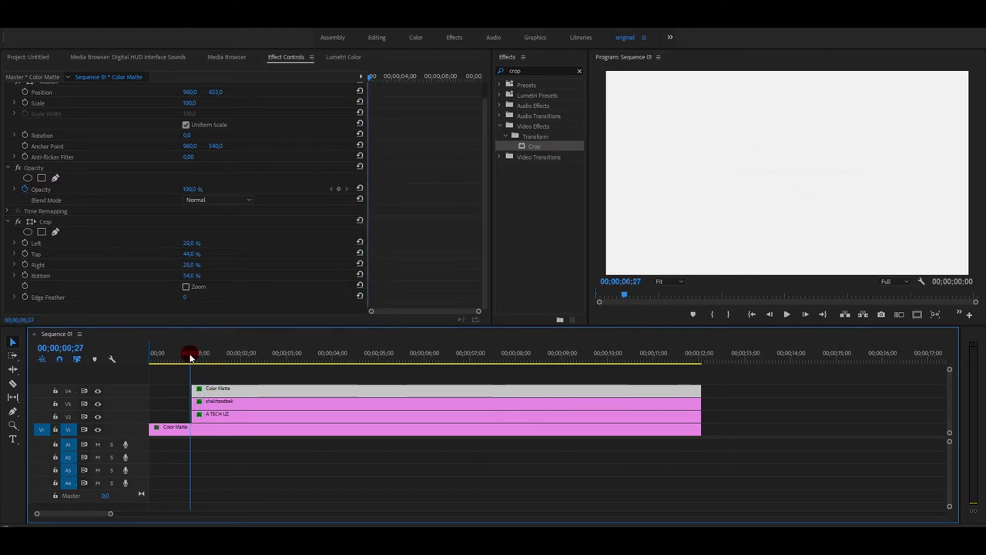
{"action": "left_click", "coordinate": [787, 316]}
{"action": "left_click", "coordinate": [788, 316]}
{"action": "left_click_drag", "start_coordinate": [242, 359], "coordinate": [231, 355]}
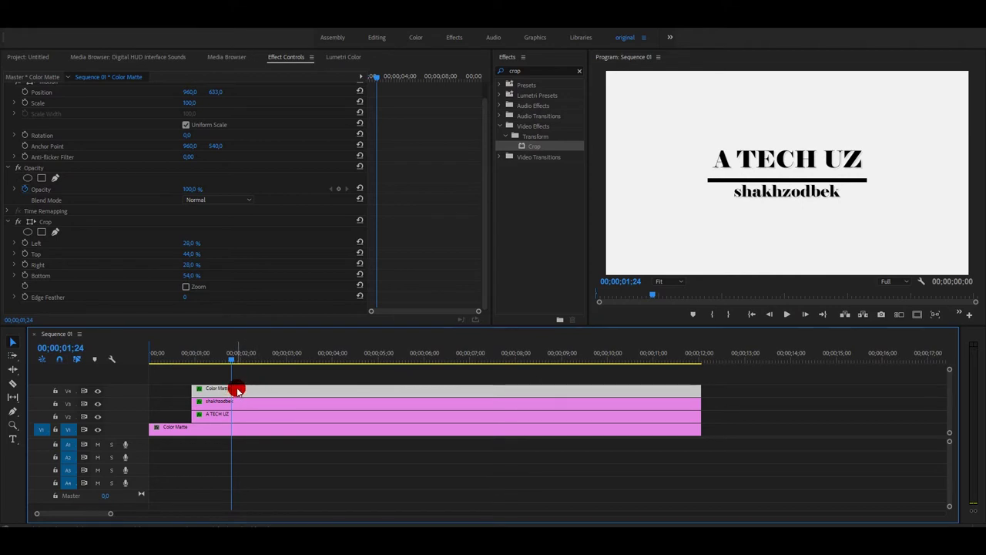
{"action": "left_click", "coordinate": [326, 273]}
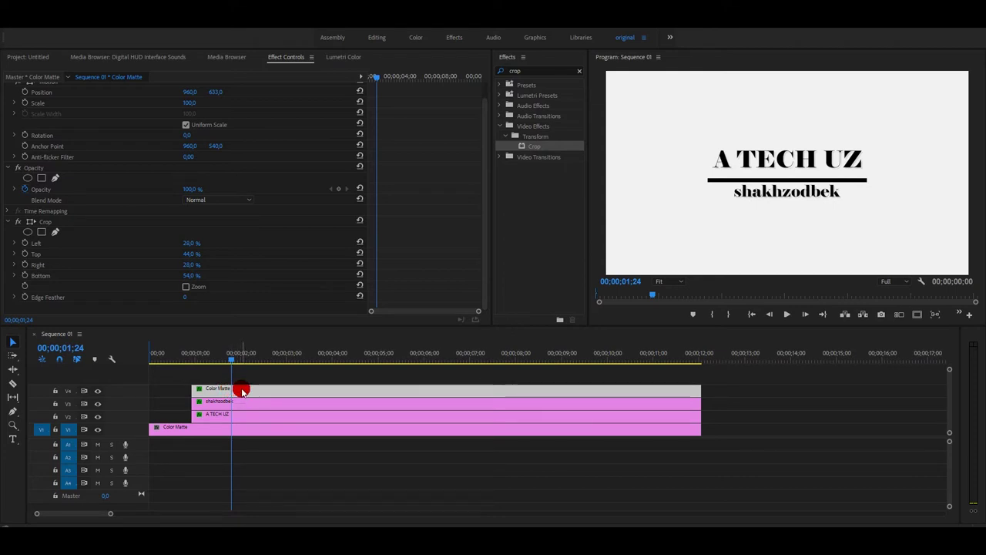
{"action": "left_click", "coordinate": [235, 356]}
- Razor the V2, V3 and V4 title clips at 00;00;01;23
{"action": "left_click", "coordinate": [230, 357]}
{"action": "key", "text": "c"}
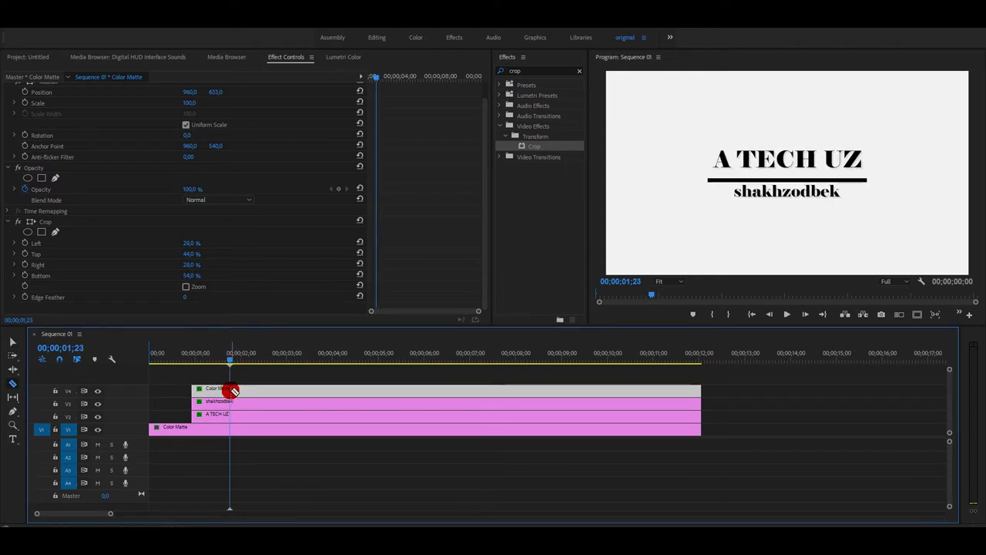
{"action": "left_click", "coordinate": [231, 389]}
{"action": "left_click", "coordinate": [230, 401]}
{"action": "left_click", "coordinate": [231, 414]}
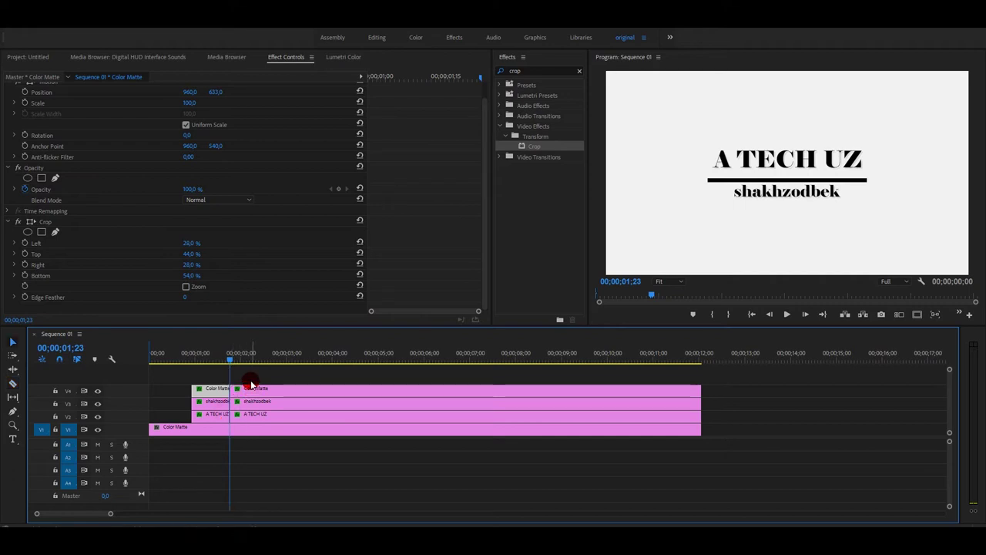
- Nest the three right-hand segments into Nested Sequence 01 on V3
{"action": "left_click", "coordinate": [254, 390]}
{"action": "left_click", "coordinate": [255, 402], "text": "shift"}
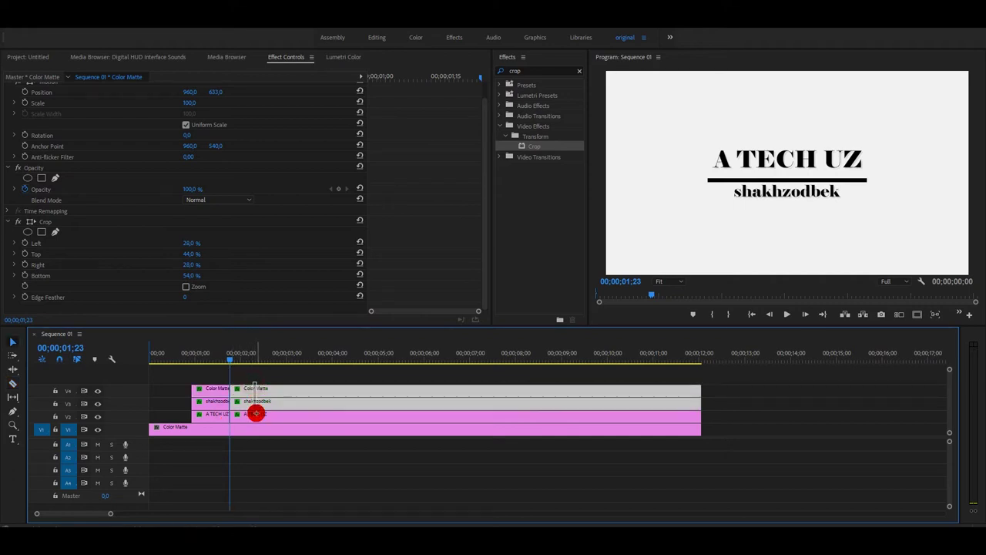
{"action": "left_click", "coordinate": [257, 415], "text": "shift"}
{"action": "right_click", "coordinate": [257, 415]}
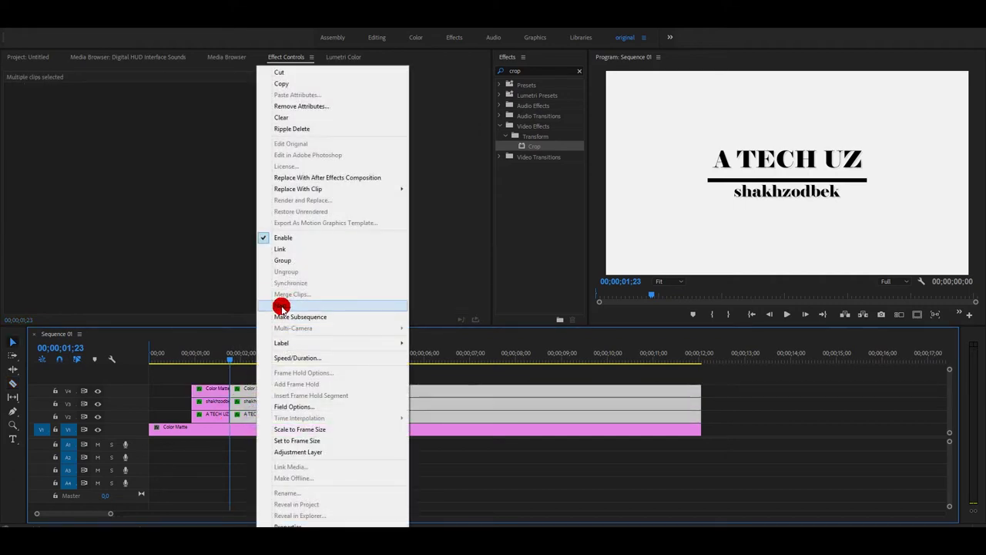
{"action": "left_click", "coordinate": [282, 305]}
{"action": "left_click", "coordinate": [458, 284]}
{"action": "left_click_drag", "start_coordinate": [267, 404], "coordinate": [268, 406]}
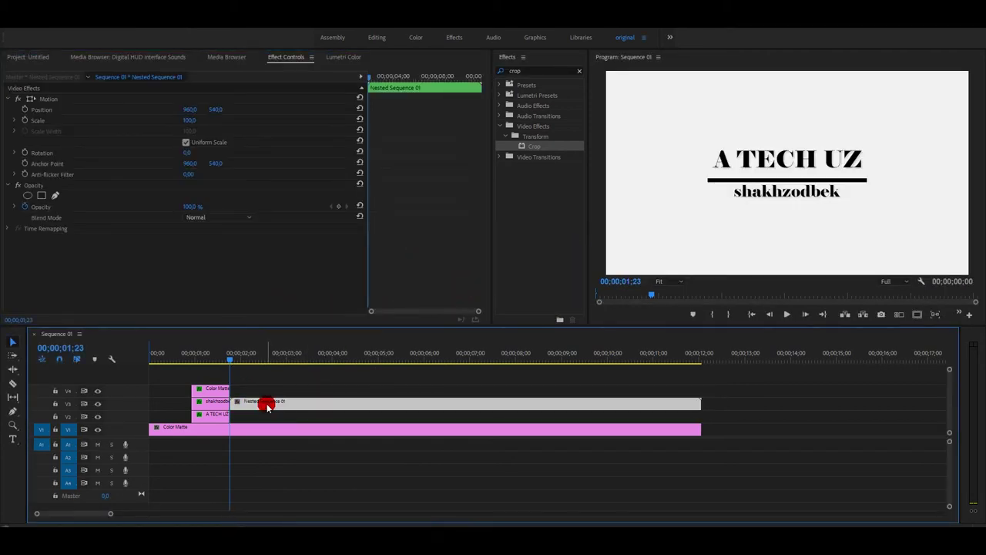
- Keyframe the nested clip rising to Position Y 177 while scaling down to 70%
{"action": "left_click", "coordinate": [25, 109]}
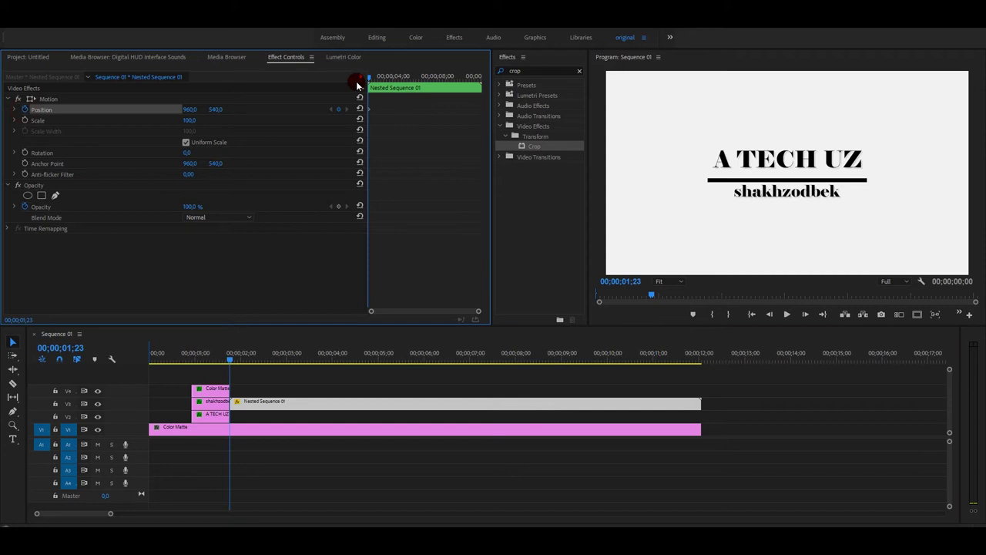
{"action": "left_click_drag", "start_coordinate": [369, 78], "coordinate": [373, 77]}
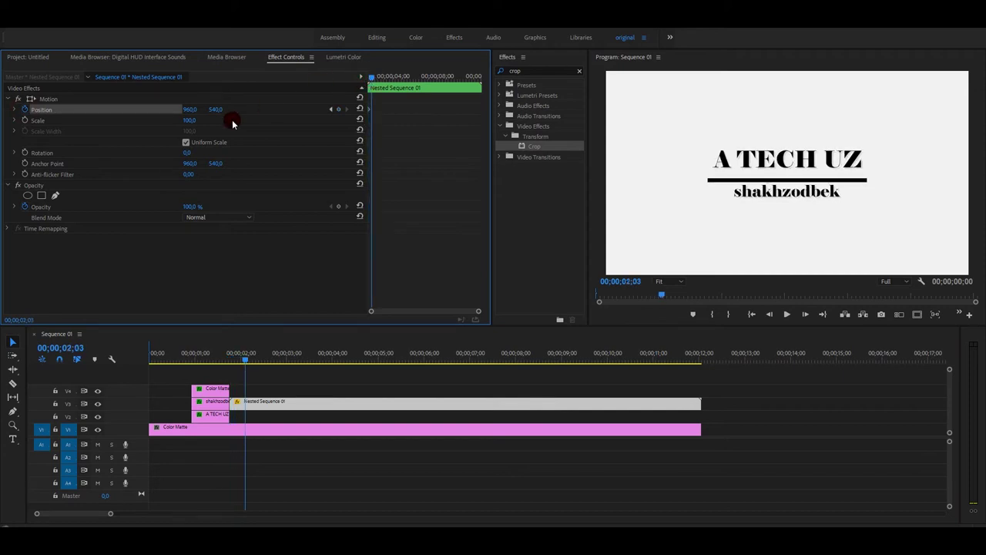
{"action": "left_click", "coordinate": [187, 113]}
{"action": "left_click_drag", "start_coordinate": [215, 110], "coordinate": [225, 109]}
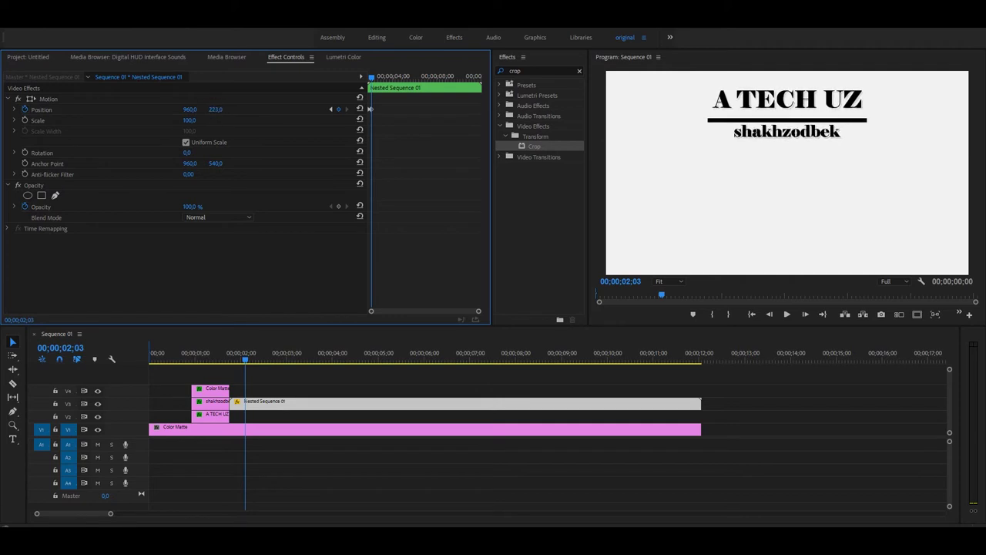
{"action": "left_click_drag", "start_coordinate": [215, 109], "coordinate": [221, 107]}
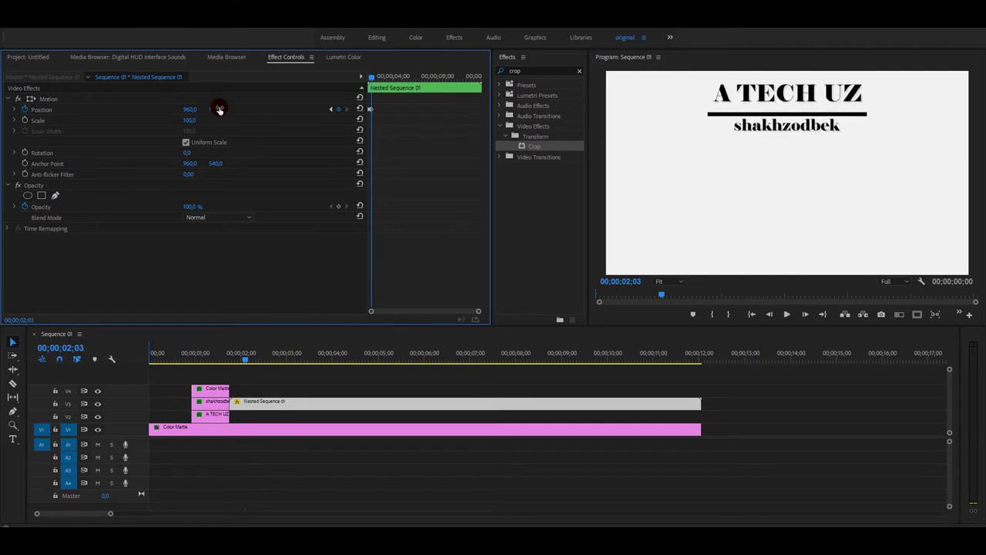
{"action": "left_click", "coordinate": [23, 121]}
{"action": "mouse_move", "coordinate": [188, 120]}
{"action": "left_mouse_down"}
{"action": "mouse_move", "coordinate": [167, 120]}
{"action": "mouse_move", "coordinate": [196, 121]}
{"action": "left_mouse_up"}
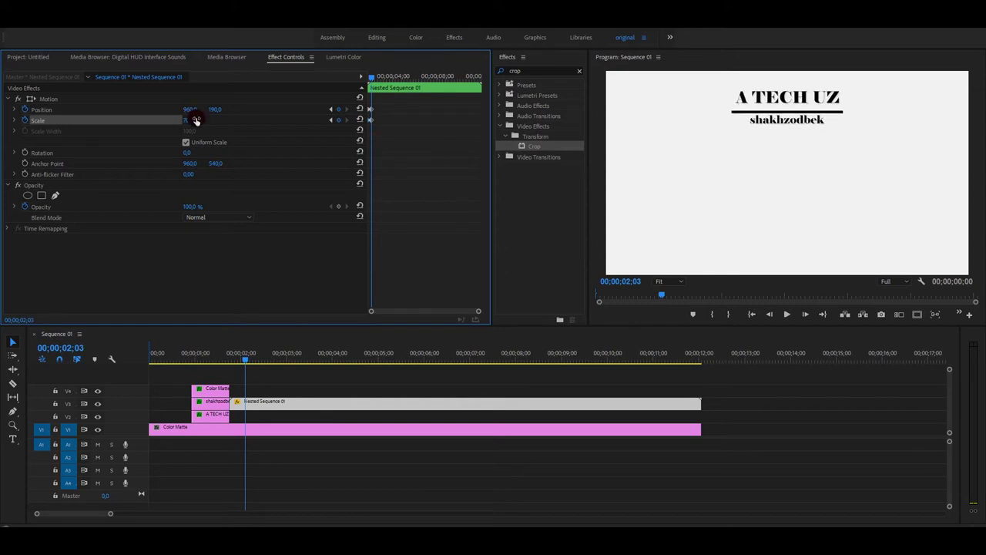
{"action": "left_click_drag", "start_coordinate": [218, 111], "coordinate": [208, 111]}
- Play back the rising, shrinking title from 00;00;00;24
{"action": "left_click", "coordinate": [245, 355]}
{"action": "left_click_drag", "start_coordinate": [246, 356], "coordinate": [185, 356]}
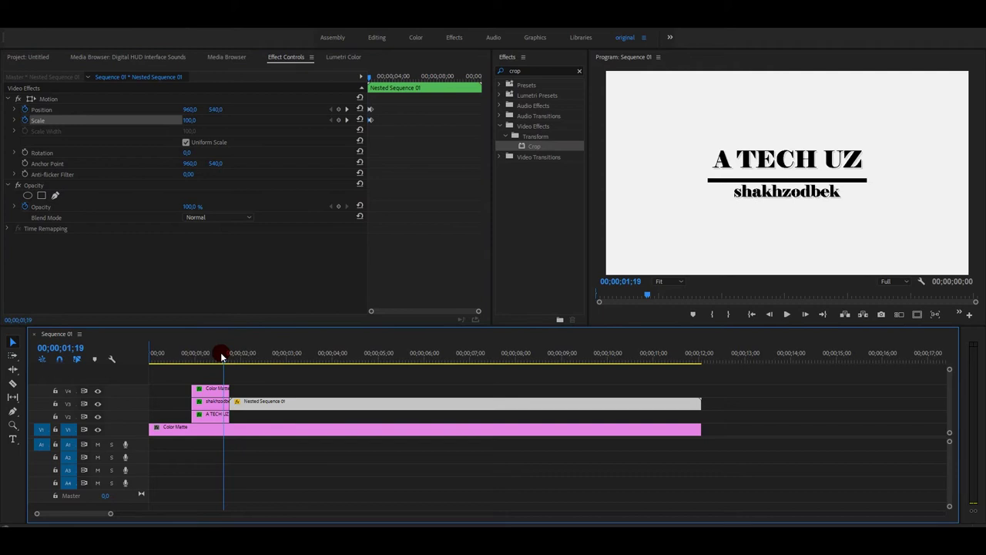
{"action": "left_click", "coordinate": [786, 314]}
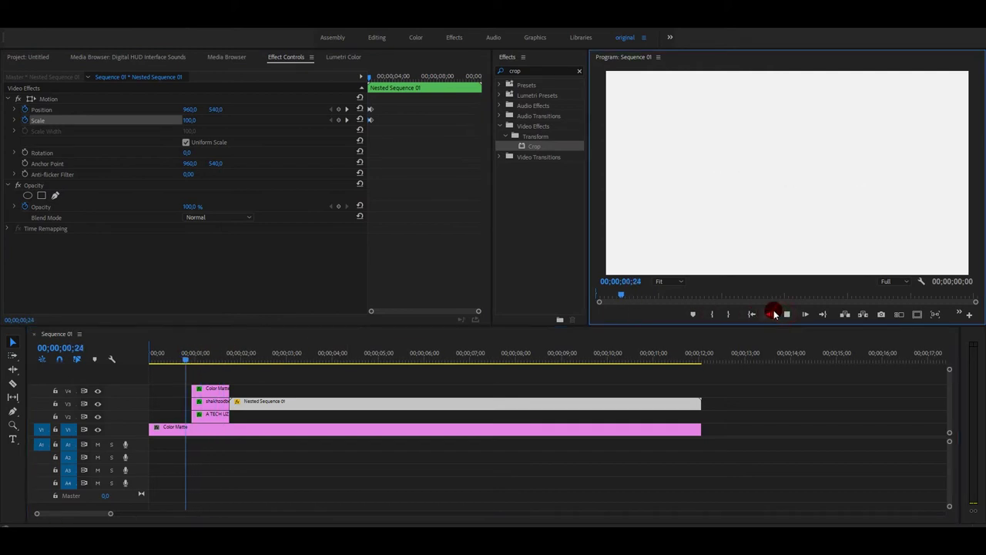
{"action": "left_click", "coordinate": [775, 314]}
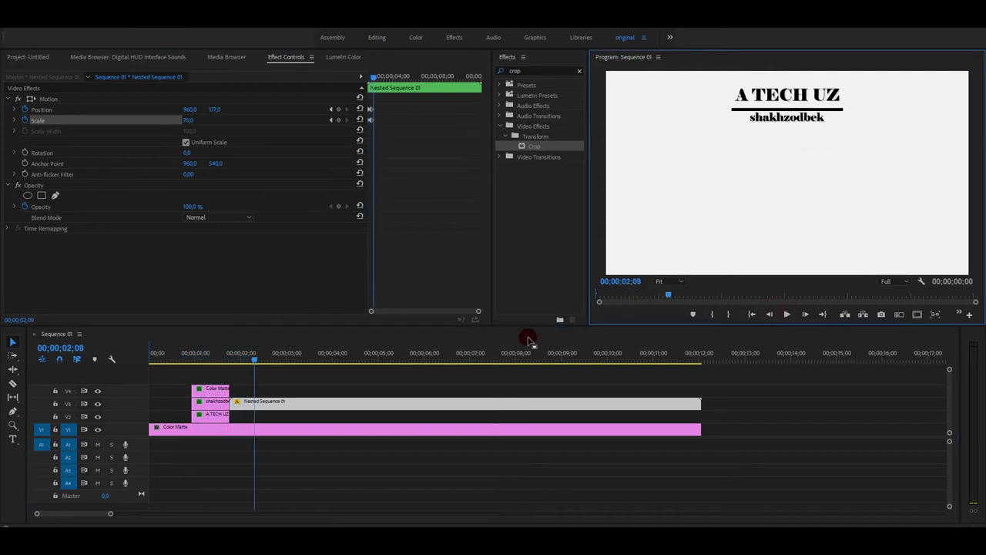
{"action": "left_click", "coordinate": [256, 356]}
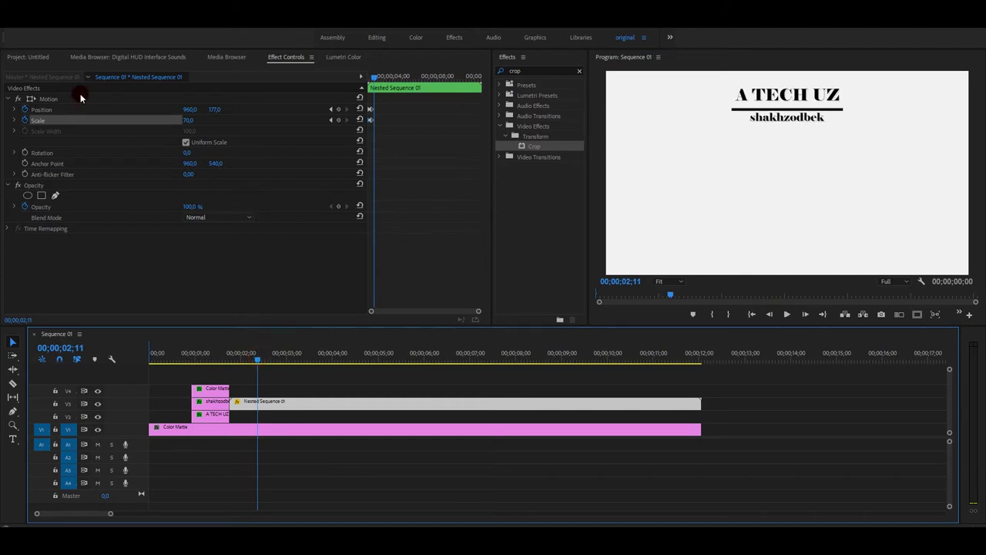
{"action": "left_click", "coordinate": [17, 60]}
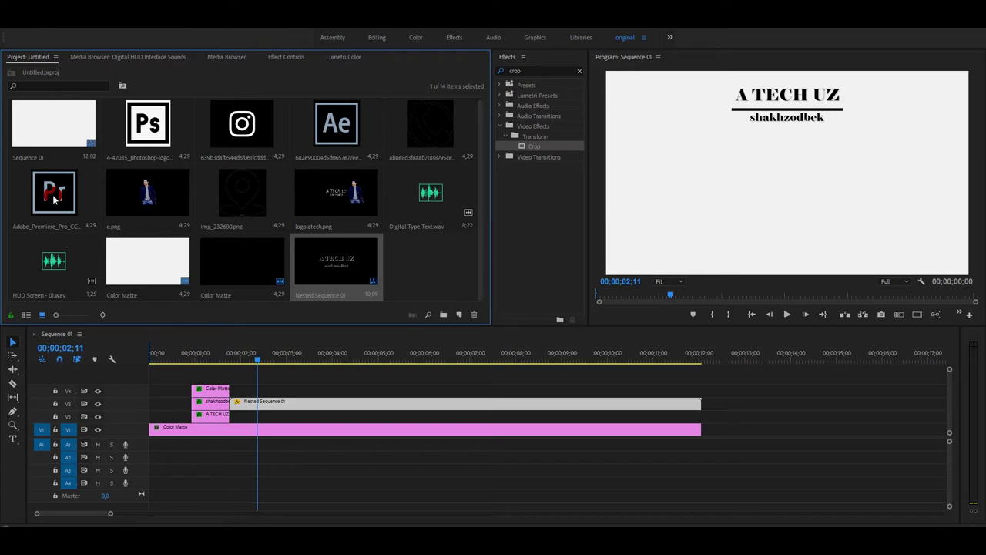
- Move Nested Sequence 01 to V2 and place the Ae icon on V3 from 02;06 to the end
{"action": "left_click_drag", "start_coordinate": [260, 401], "coordinate": [260, 414]}
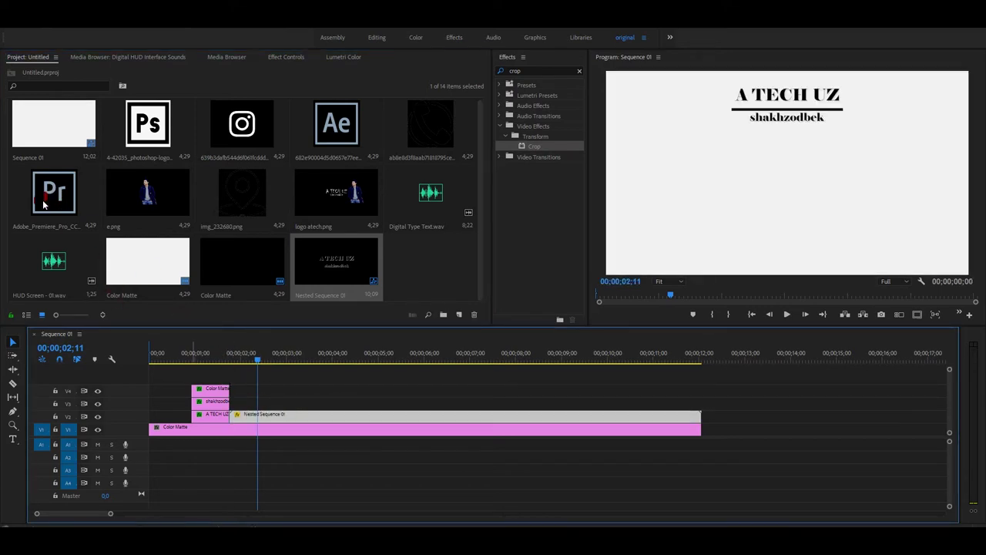
{"action": "left_click", "coordinate": [46, 185]}
{"action": "left_click_drag", "start_coordinate": [336, 127], "coordinate": [236, 405]}
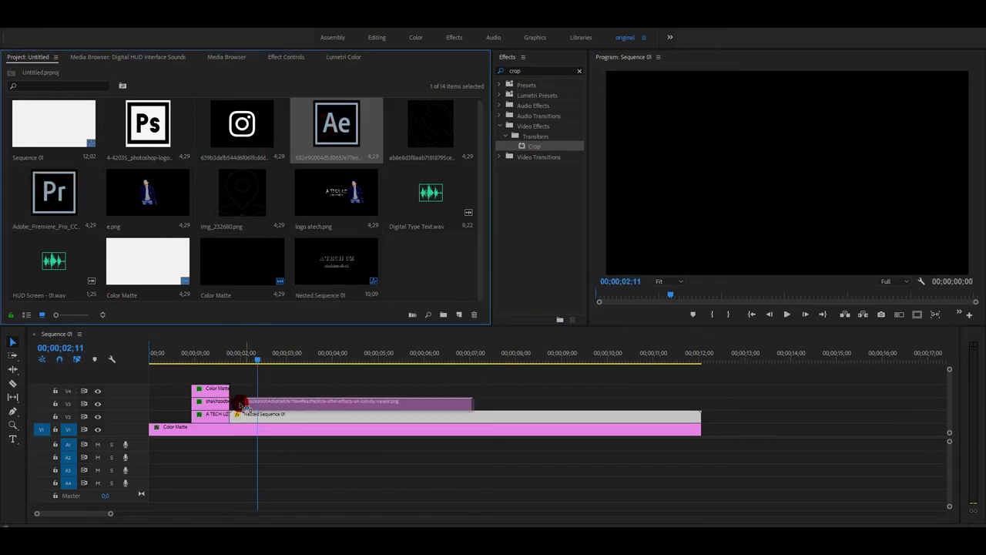
{"action": "left_click_drag", "start_coordinate": [237, 405], "coordinate": [262, 402]}
{"action": "left_click_drag", "start_coordinate": [257, 354], "coordinate": [256, 360]}
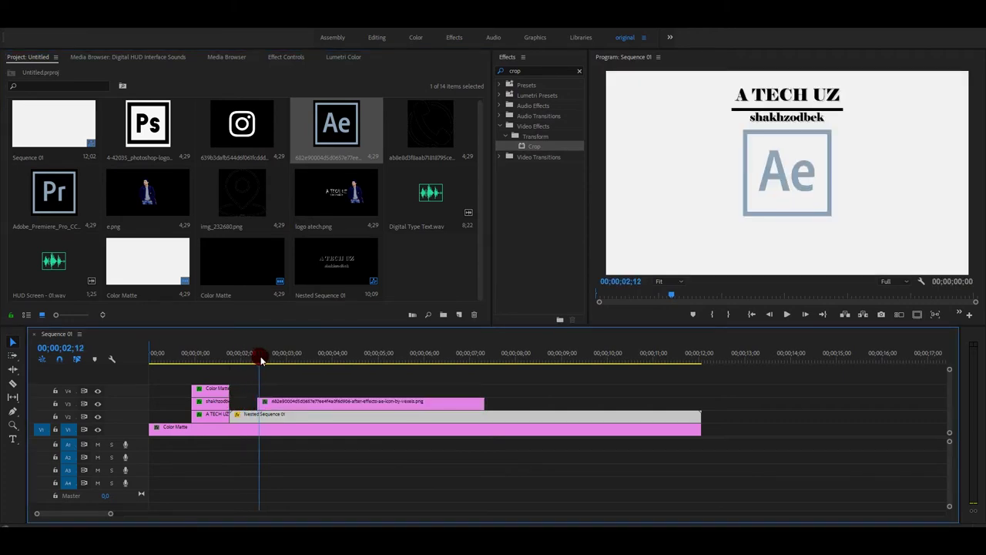
{"action": "left_click_drag", "start_coordinate": [254, 359], "coordinate": [249, 361]}
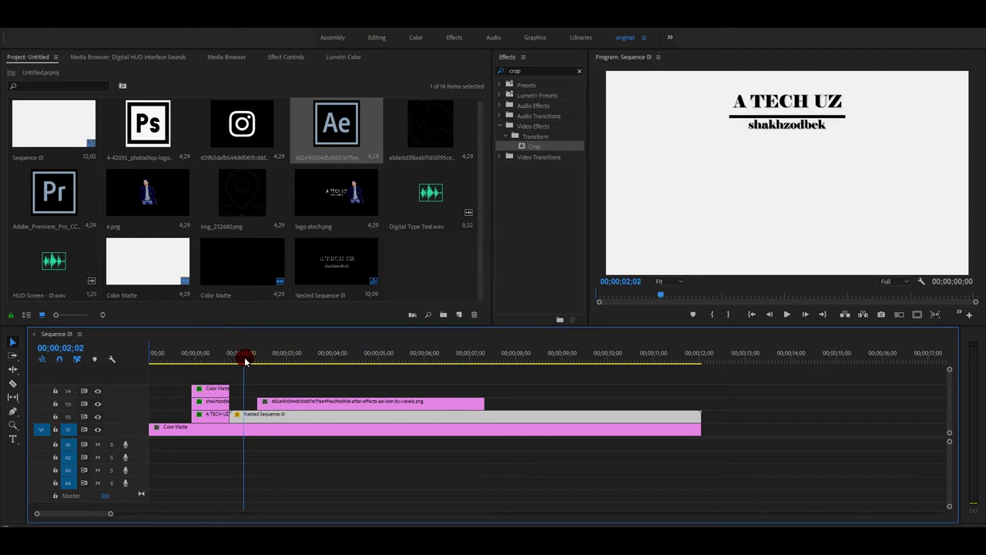
{"action": "left_click", "coordinate": [265, 403]}
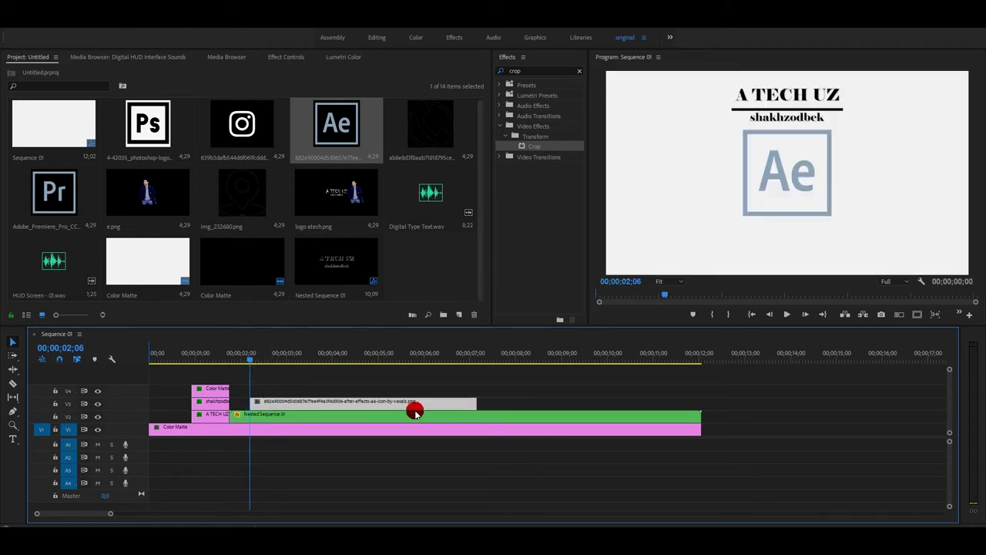
{"action": "left_click_drag", "start_coordinate": [476, 402], "coordinate": [700, 399]}
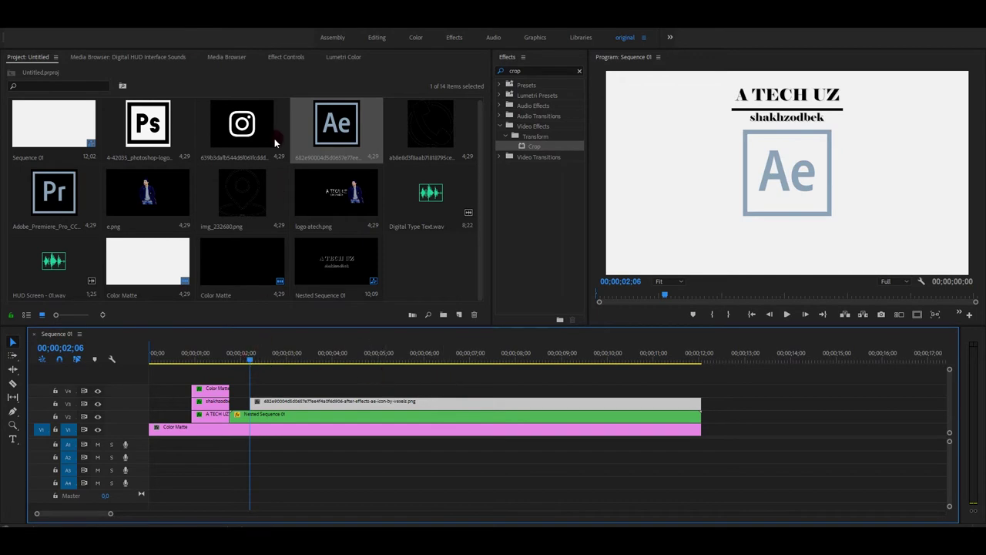
- Scale the Ae icon to 52 and position it at 954, 602
{"action": "left_click", "coordinate": [263, 56]}
{"action": "left_click_drag", "start_coordinate": [198, 121], "coordinate": [183, 121]}
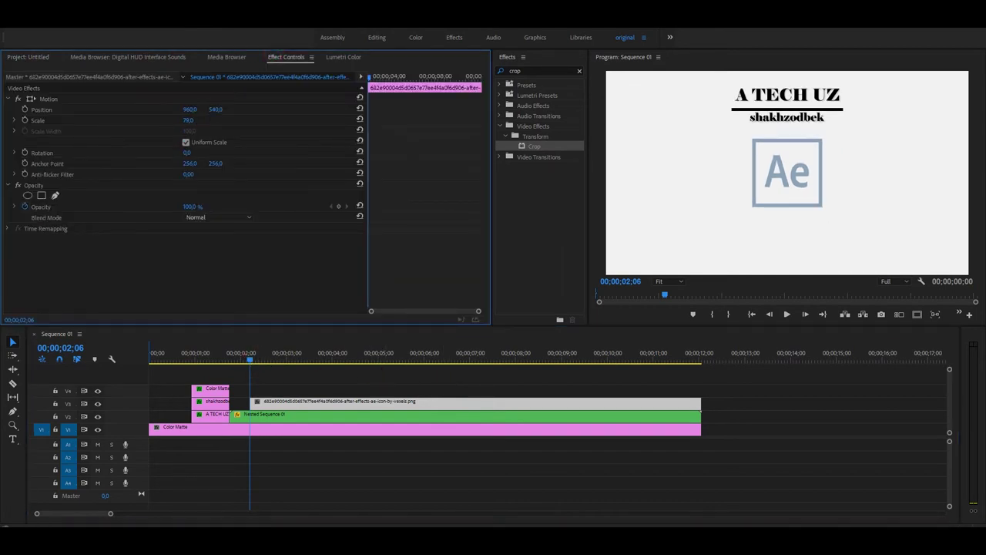
{"action": "left_click_drag", "start_coordinate": [215, 109], "coordinate": [196, 109]}
{"action": "left_click", "coordinate": [190, 110]}
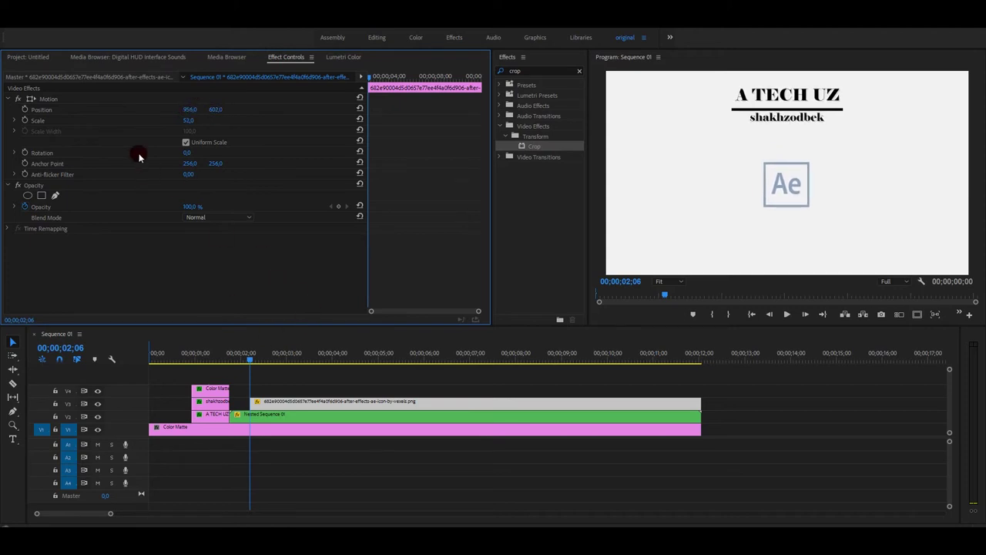
{"action": "left_click", "coordinate": [249, 359]}
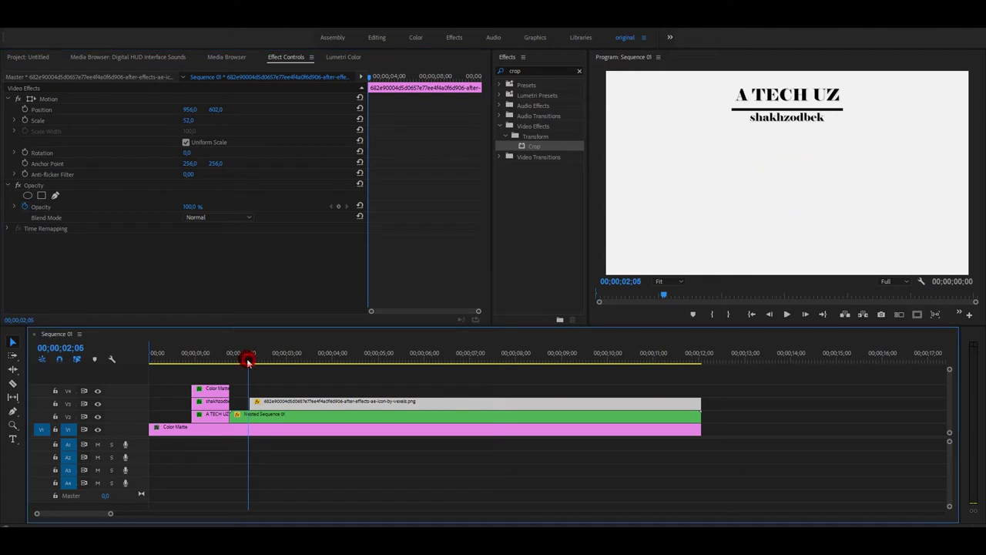
{"action": "left_click", "coordinate": [115, 125]}
{"action": "left_click", "coordinate": [23, 58]}
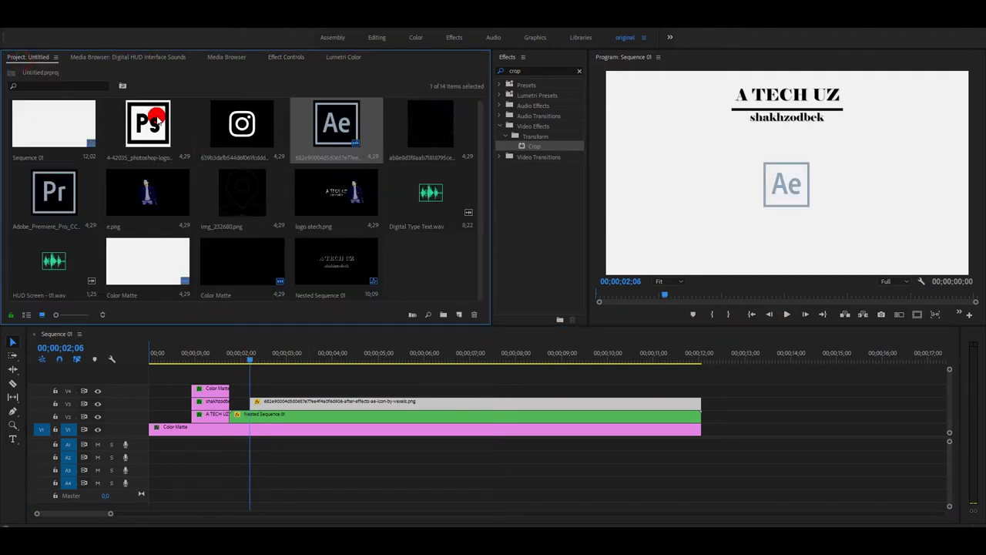
- Place the Pr icon on V4 at scale 36 and Y 604, then save the project
{"action": "mouse_move", "coordinate": [48, 193]}
{"action": "left_mouse_down"}
{"action": "mouse_move", "coordinate": [468, 393]}
{"action": "mouse_move", "coordinate": [700, 392]}
{"action": "left_mouse_up"}
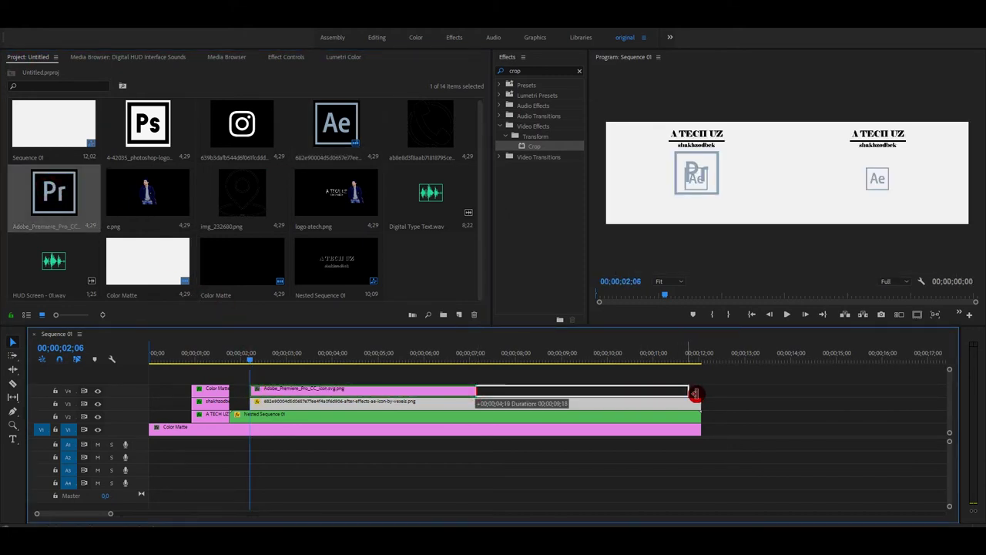
{"action": "left_click", "coordinate": [303, 391]}
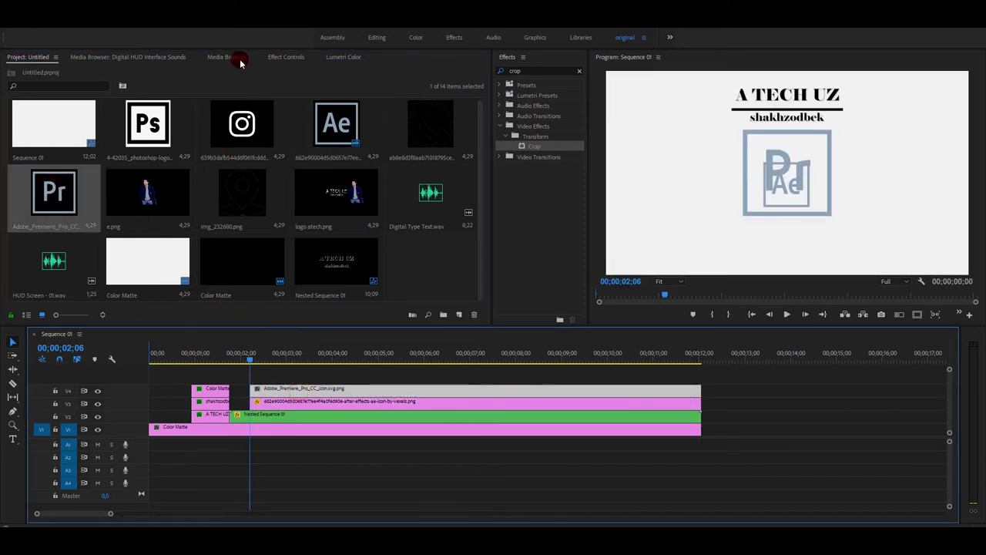
{"action": "left_click", "coordinate": [279, 57]}
{"action": "left_click_drag", "start_coordinate": [189, 121], "coordinate": [177, 120]}
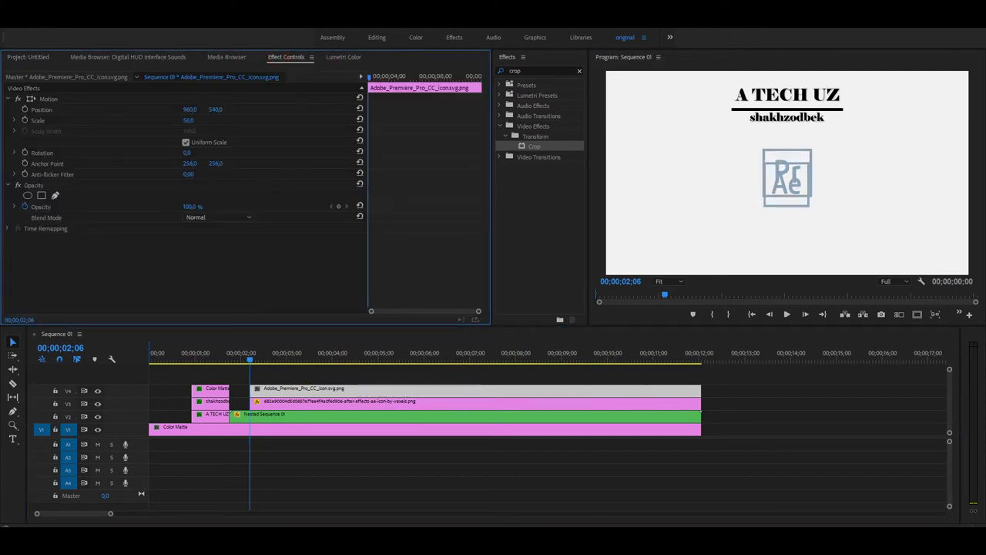
{"action": "left_click_drag", "start_coordinate": [243, 108], "coordinate": [293, 108]}
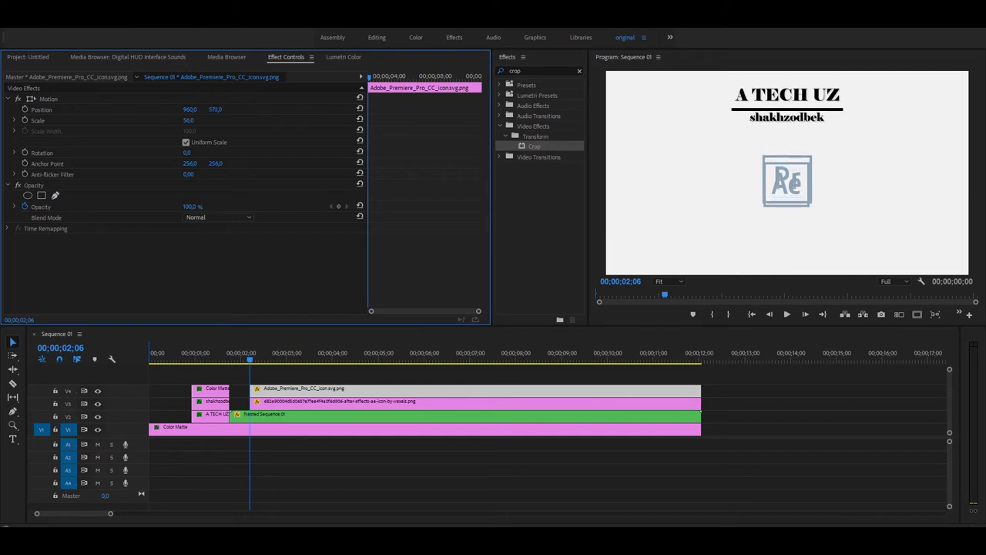
{"action": "left_click", "coordinate": [198, 121]}
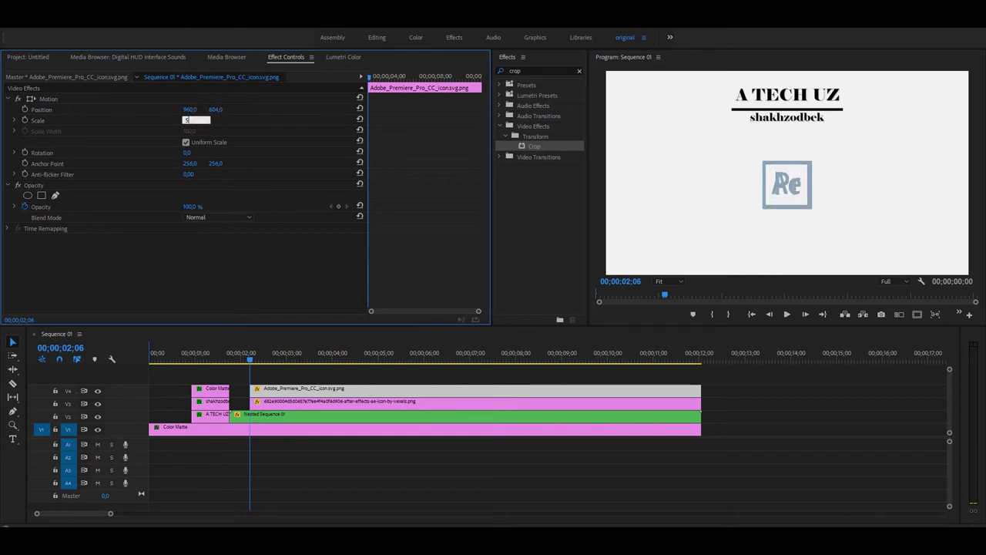
{"action": "type", "text": "5"}
{"action": "key", "text": "Return"}
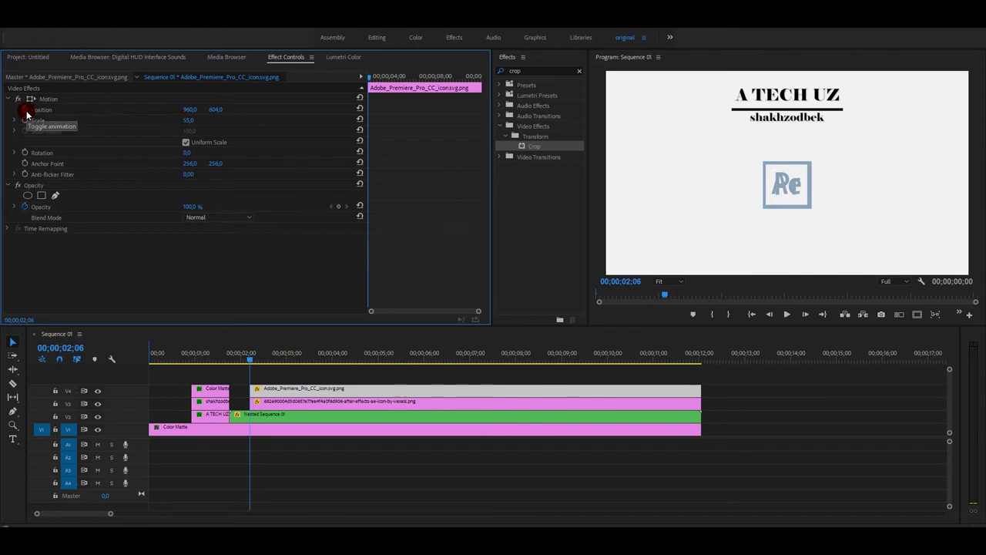
{"action": "key", "text": "ctrl+s"}
- Keyframe the Pr icon's Position X from 960 to about 226 so it slides left
{"action": "left_click", "coordinate": [25, 110]}
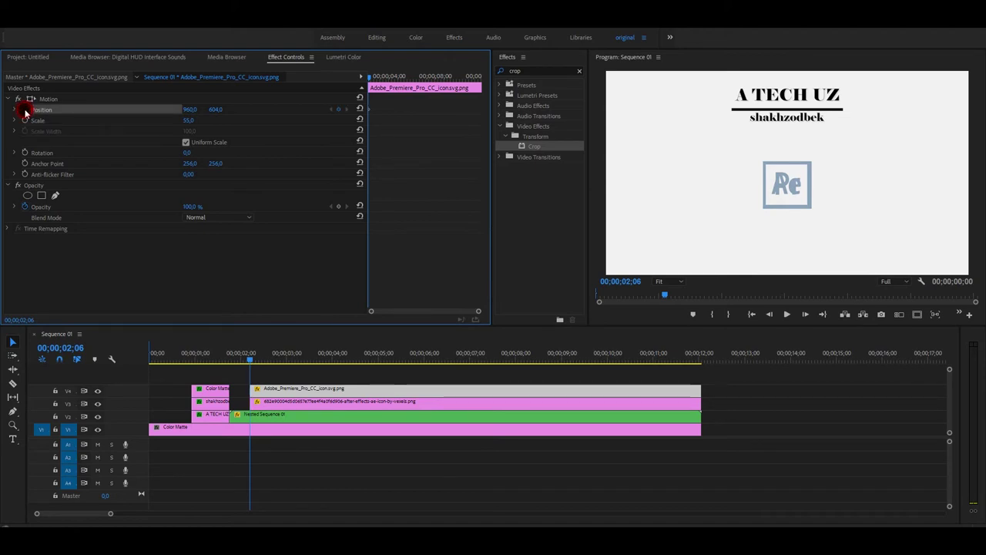
{"action": "left_click_drag", "start_coordinate": [370, 80], "coordinate": [369, 80]}
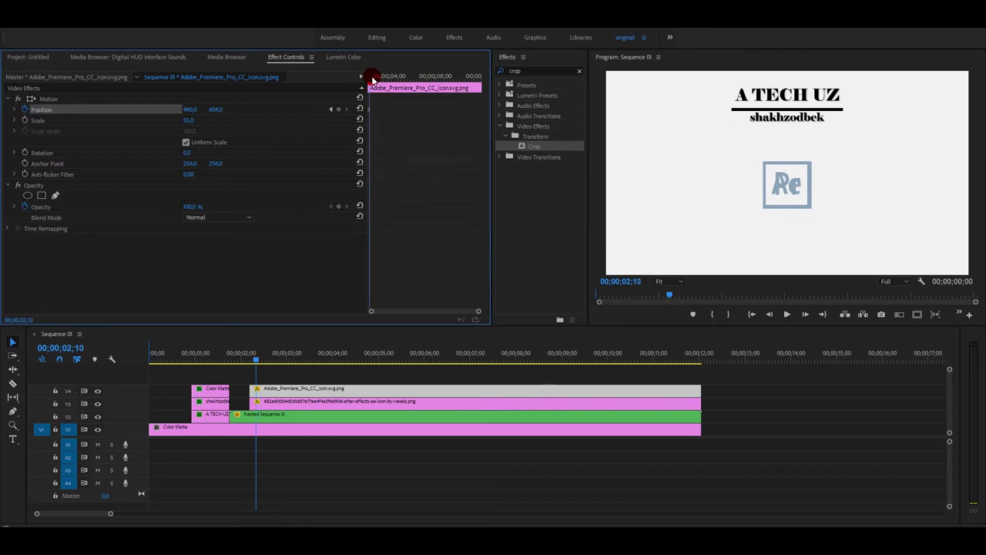
{"action": "left_click_drag", "start_coordinate": [191, 110], "coordinate": [139, 111]}
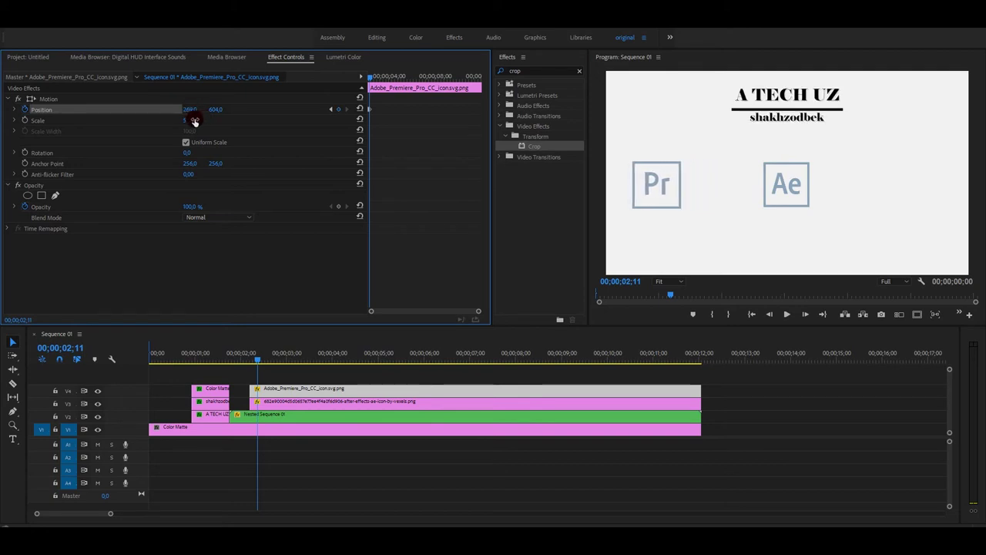
{"action": "left_click_drag", "start_coordinate": [190, 120], "coordinate": [154, 120]}
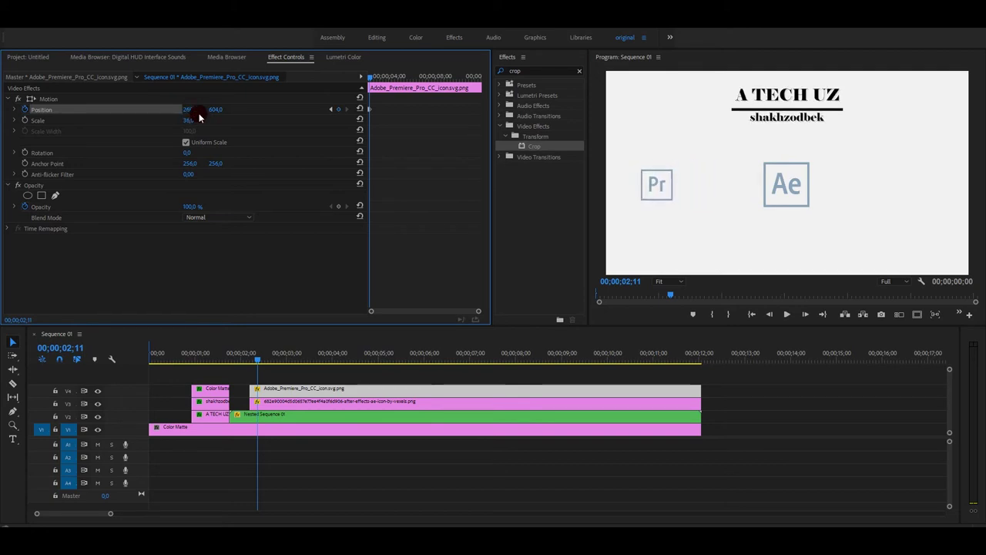
{"action": "left_click_drag", "start_coordinate": [193, 110], "coordinate": [264, 107]}
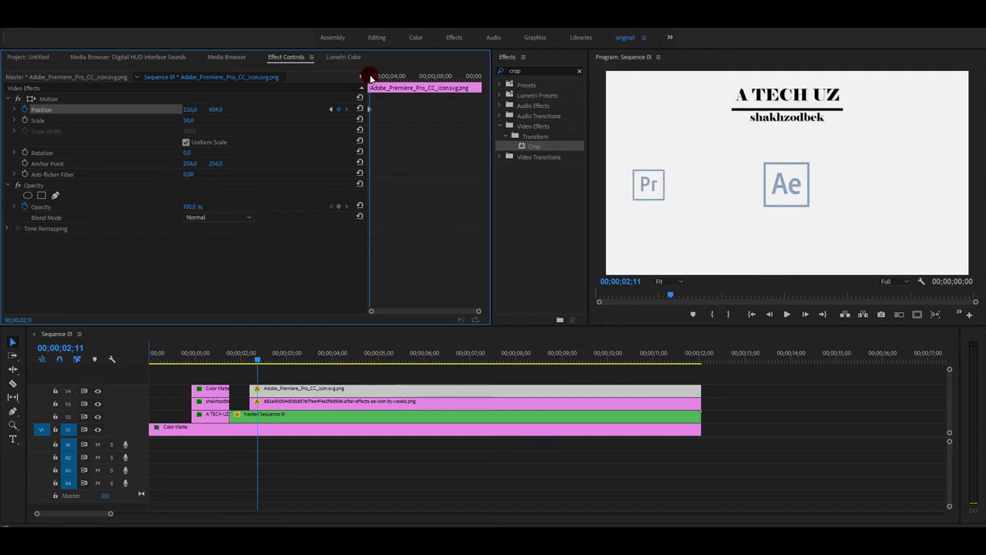
- Scrub through and preview the Pr icon sliding out from behind Ae
{"action": "left_click_drag", "start_coordinate": [371, 78], "coordinate": [467, 82]}
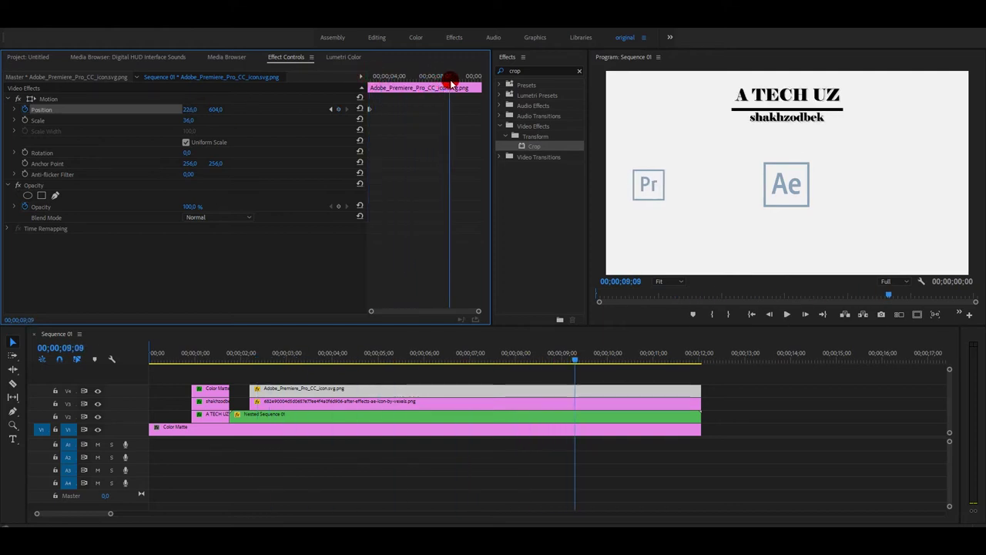
{"action": "left_click_drag", "start_coordinate": [467, 82], "coordinate": [478, 83]}
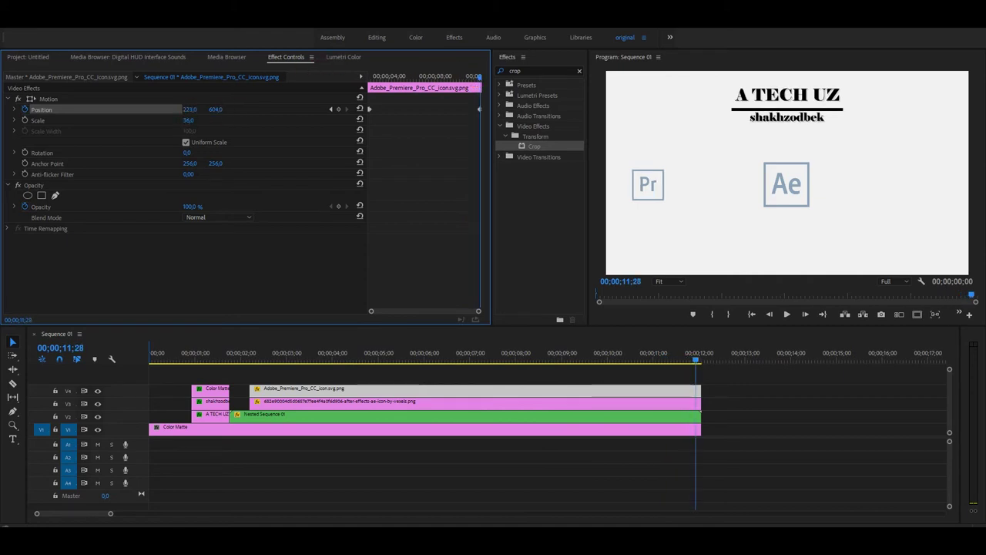
{"action": "left_click_drag", "start_coordinate": [476, 76], "coordinate": [337, 81]}
{"action": "left_click", "coordinate": [787, 315]}
{"action": "left_click", "coordinate": [787, 315]}
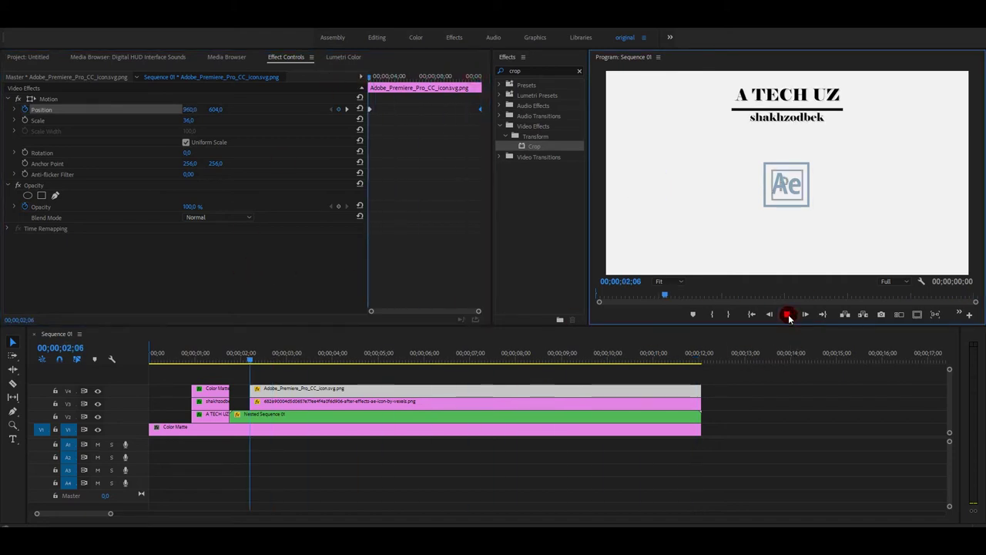
- Recentre the Ae icon at its first frame and enable its Position and Scale keyframes
{"action": "left_click", "coordinate": [270, 388]}
{"action": "left_click", "coordinate": [284, 402]}
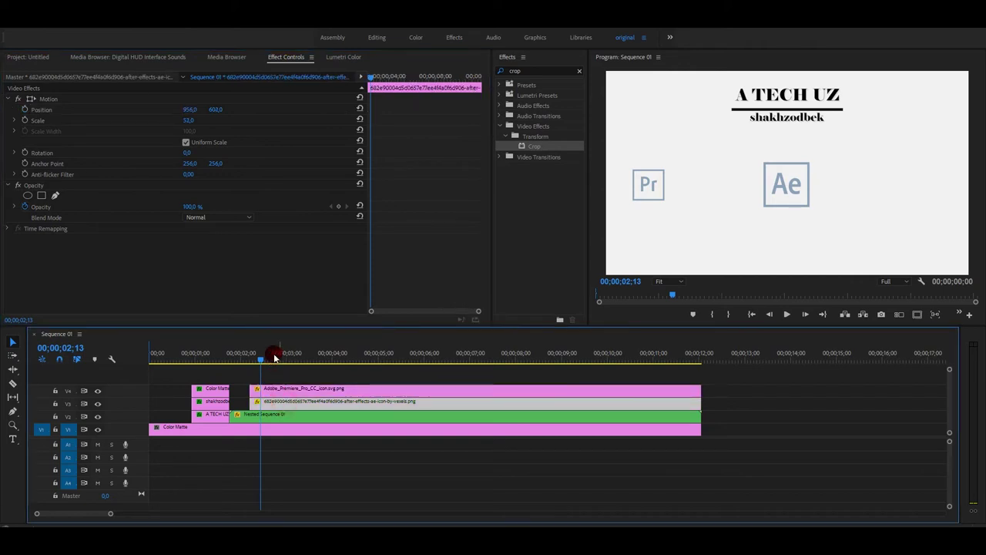
{"action": "left_click", "coordinate": [269, 394]}
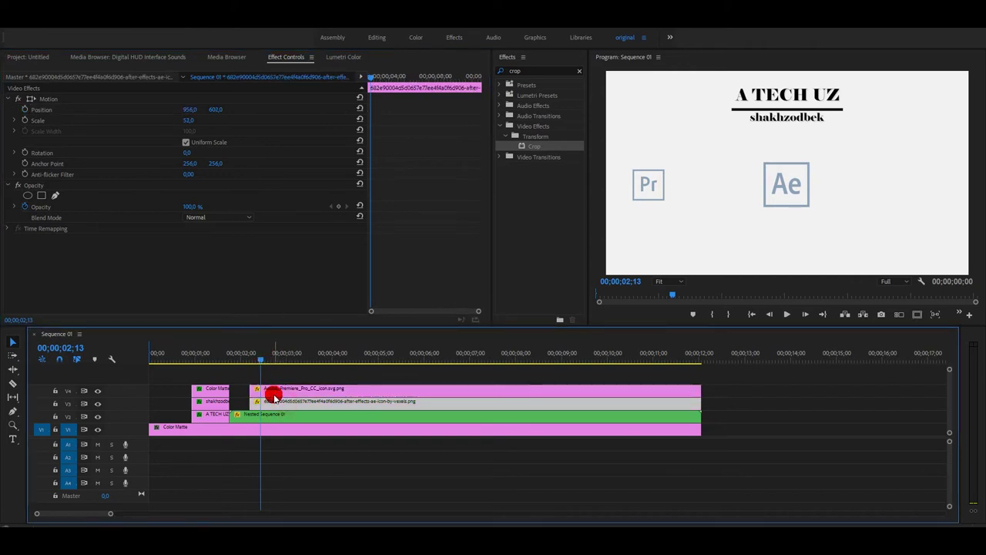
{"action": "left_click", "coordinate": [369, 80]}
{"action": "left_click_drag", "start_coordinate": [189, 110], "coordinate": [43, 166]}
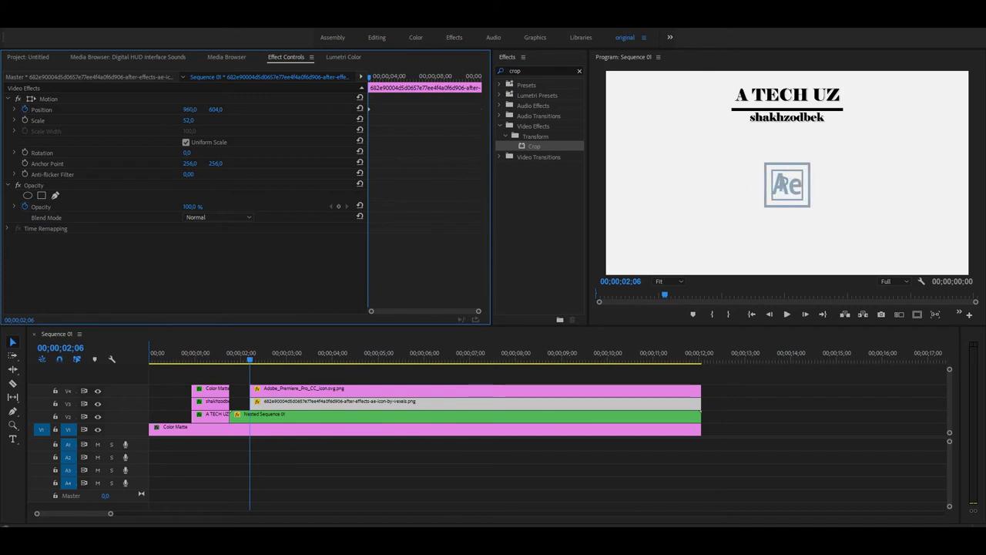
{"action": "left_click", "coordinate": [25, 109]}
{"action": "left_click", "coordinate": [25, 121]}
{"action": "left_click", "coordinate": [390, 92]}
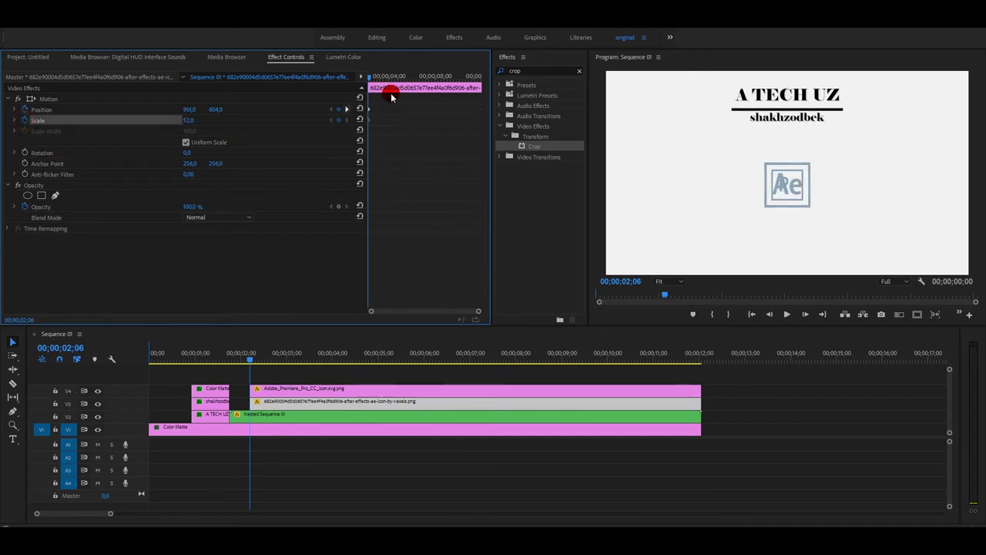
- At 02;12, set the Ae icon's scale to 37
{"action": "left_click_drag", "start_coordinate": [249, 357], "coordinate": [258, 356]}
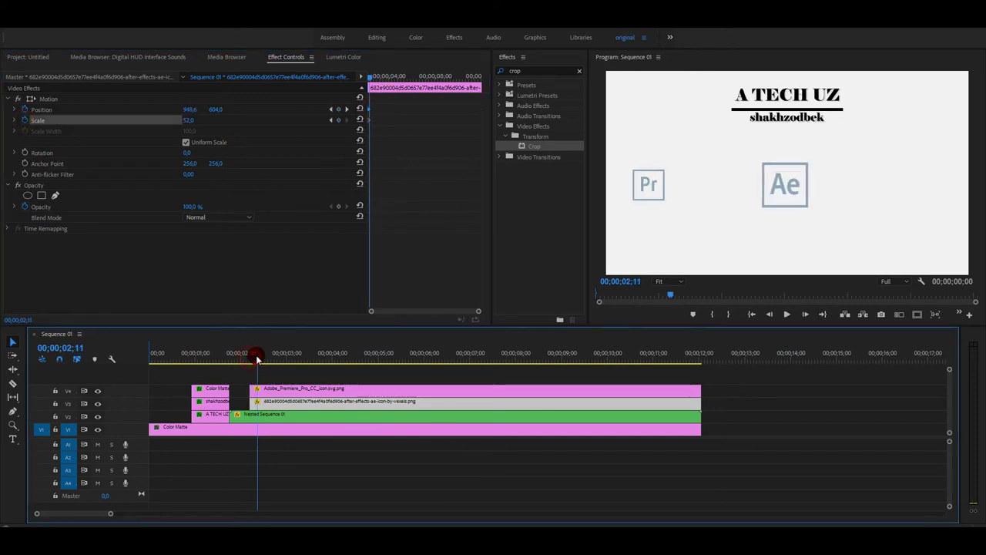
{"action": "mouse_move", "coordinate": [189, 120]}
{"action": "left_mouse_down"}
{"action": "mouse_move", "coordinate": [154, 110]}
{"action": "mouse_move", "coordinate": [185, 110]}
{"action": "mouse_move", "coordinate": [179, 120]}
{"action": "left_mouse_up"}
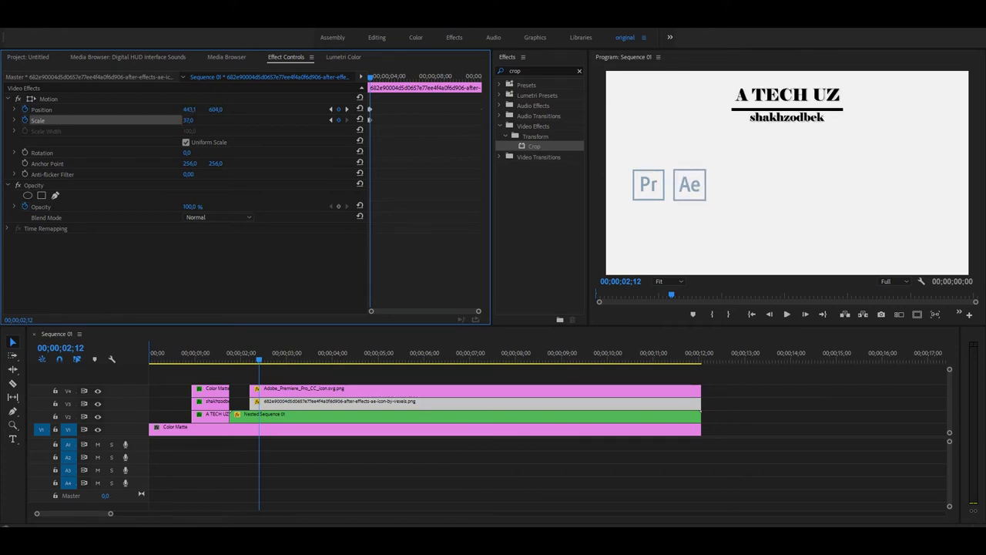
{"action": "left_click_drag", "start_coordinate": [196, 121], "coordinate": [198, 121]}
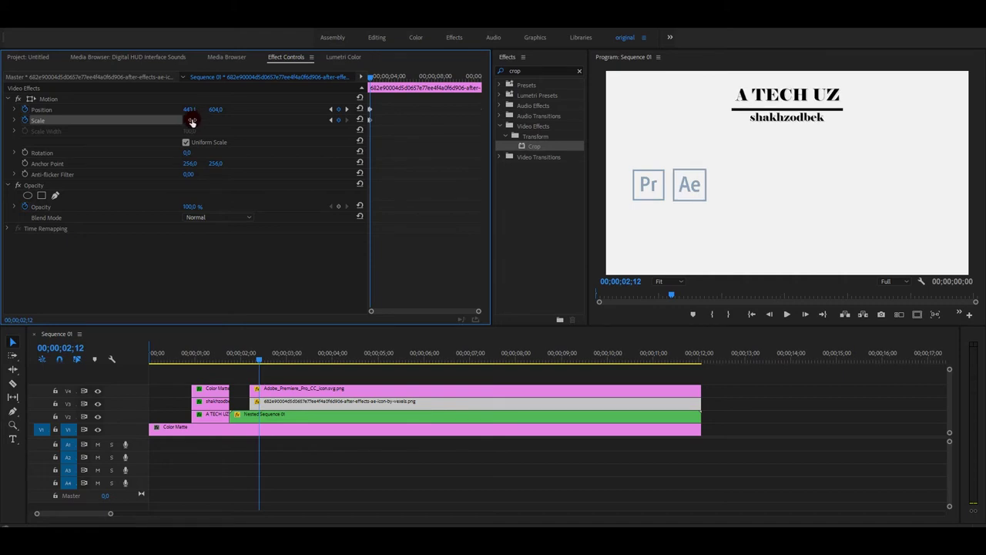
{"action": "left_click", "coordinate": [200, 120]}
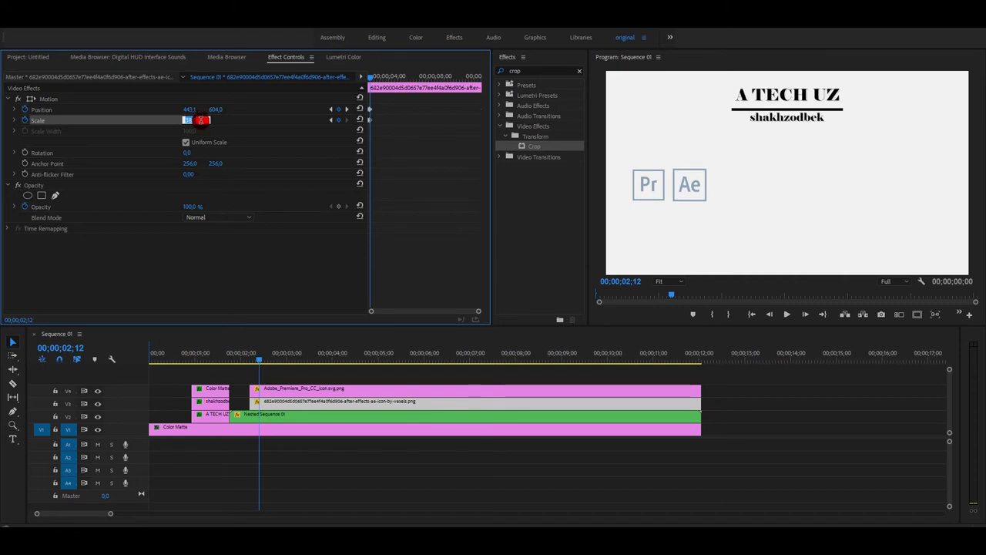
{"action": "type", "text": "37"}
{"action": "left_click", "coordinate": [229, 120]}
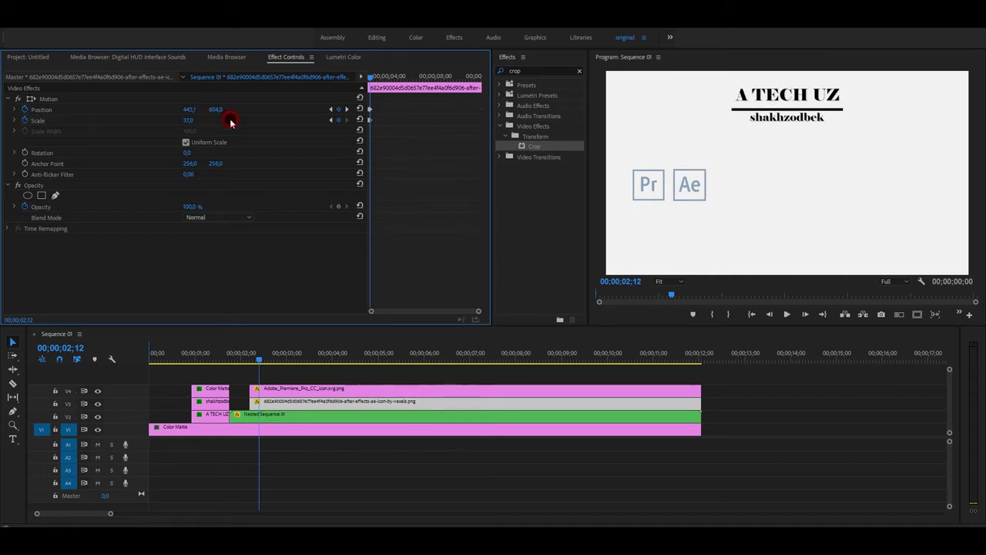
- Near the clip end, keyframe the Ae icon's Position X to 400.2 beside the Pr icon
{"action": "left_click", "coordinate": [190, 110]}
{"action": "left_click", "coordinate": [376, 80]}
{"action": "left_click_drag", "start_coordinate": [377, 80], "coordinate": [483, 86]}
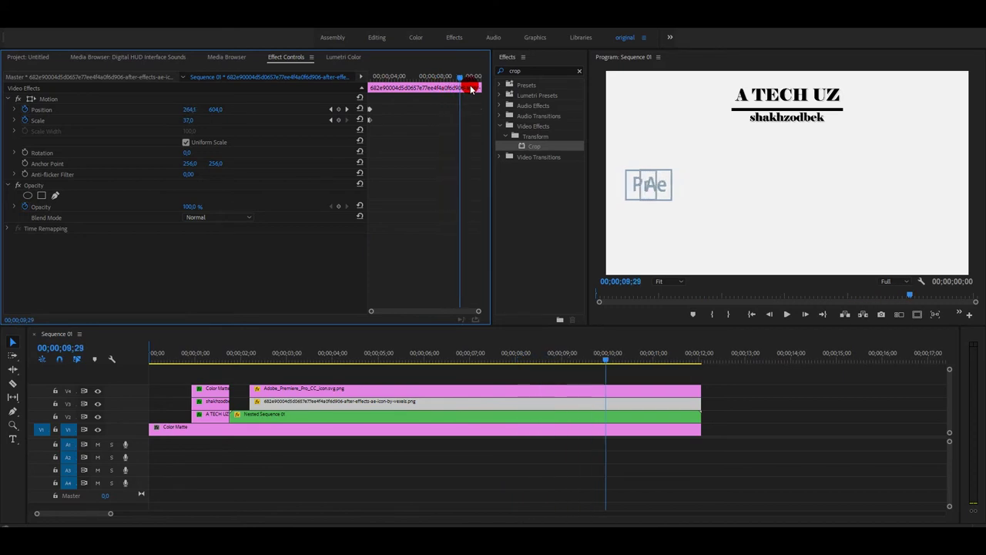
{"action": "left_click_drag", "start_coordinate": [482, 87], "coordinate": [478, 84]}
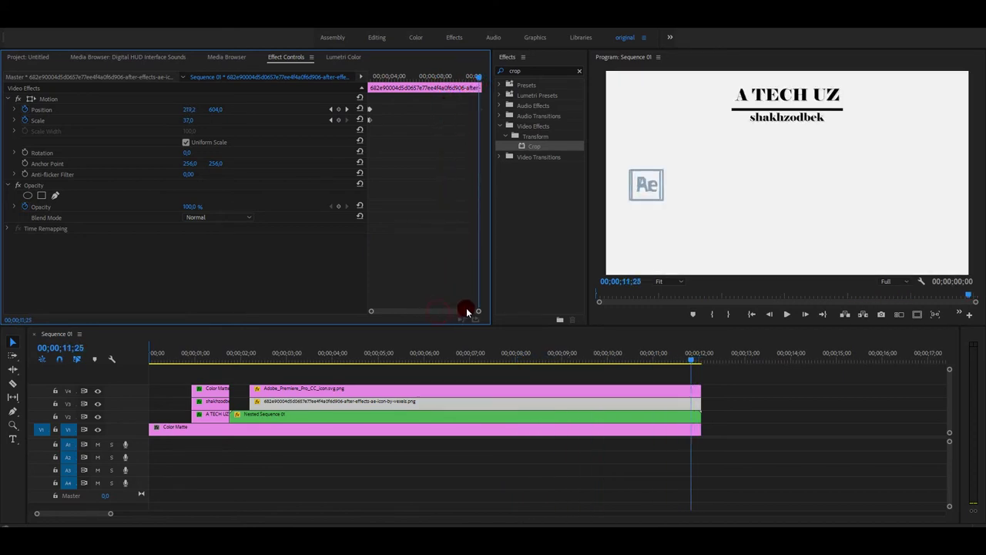
{"action": "left_click", "coordinate": [510, 147]}
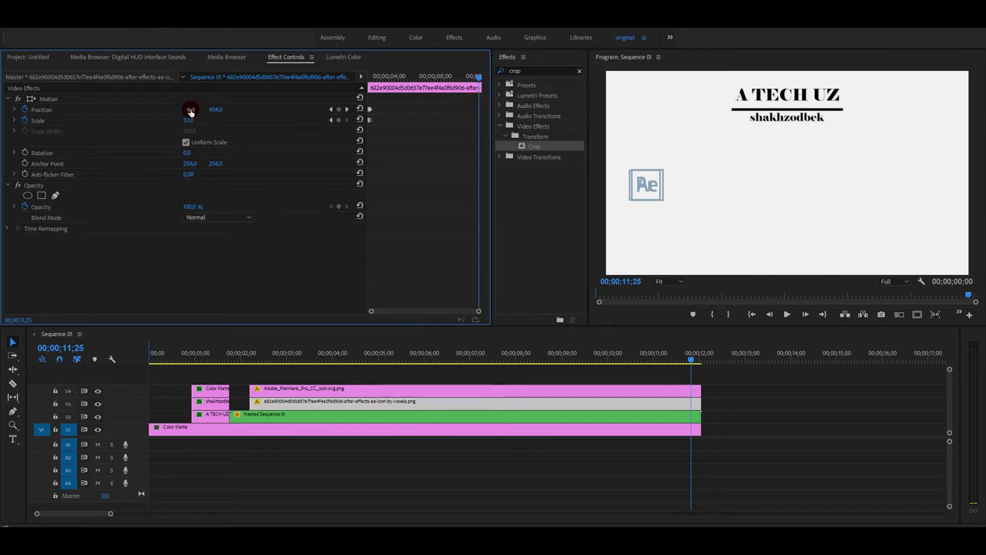
{"action": "left_click_drag", "start_coordinate": [190, 110], "coordinate": [194, 108]}
{"action": "left_click", "coordinate": [477, 80]}
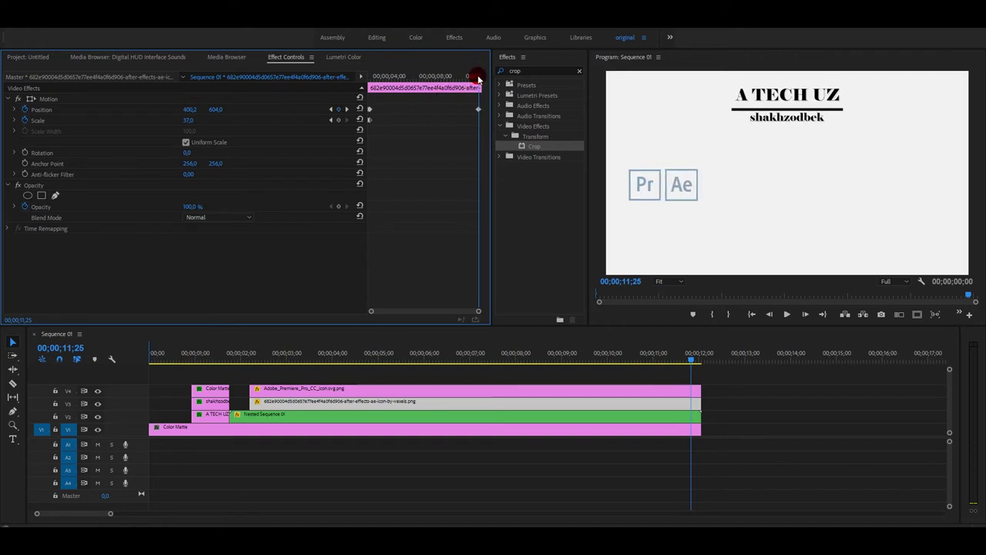
{"action": "left_click_drag", "start_coordinate": [478, 79], "coordinate": [489, 77]}
{"action": "left_click", "coordinate": [446, 312]}
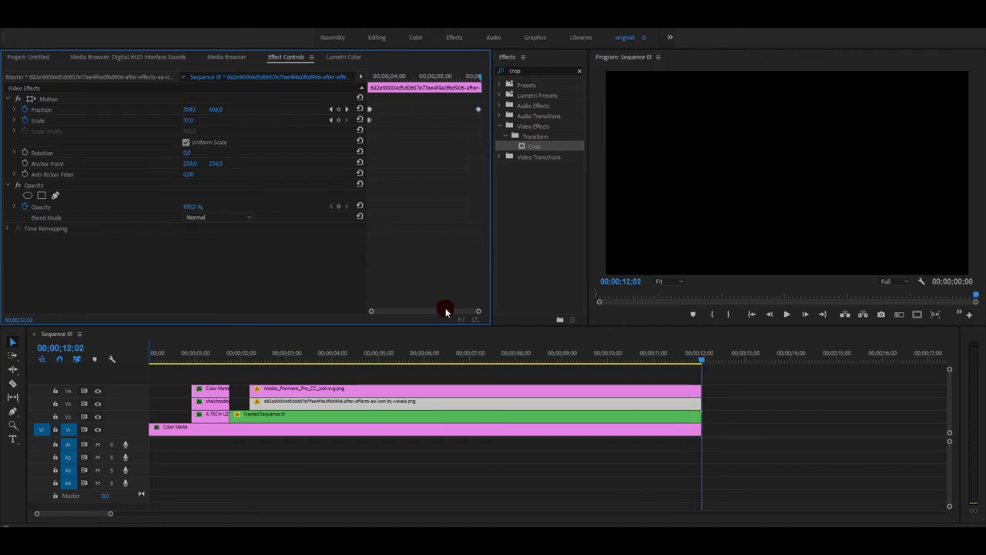
- Play back the title and icon animation, then park the playhead at 00;00;02;19
{"action": "mouse_move", "coordinate": [472, 82]}
{"action": "left_mouse_down"}
{"action": "mouse_move", "coordinate": [483, 83]}
{"action": "mouse_move", "coordinate": [429, 80]}
{"action": "left_mouse_up"}
{"action": "left_click", "coordinate": [249, 358]}
{"action": "left_click", "coordinate": [787, 314]}
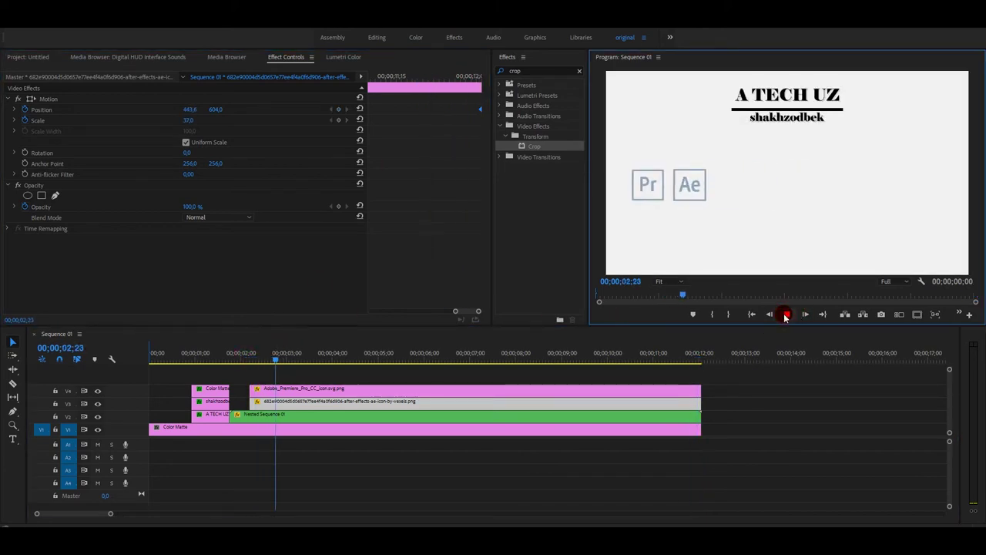
{"action": "left_click", "coordinate": [787, 314]}
{"action": "left_click_drag", "start_coordinate": [107, 516], "coordinate": [137, 513]}
{"action": "left_click", "coordinate": [170, 358]}
{"action": "left_click", "coordinate": [790, 314]}
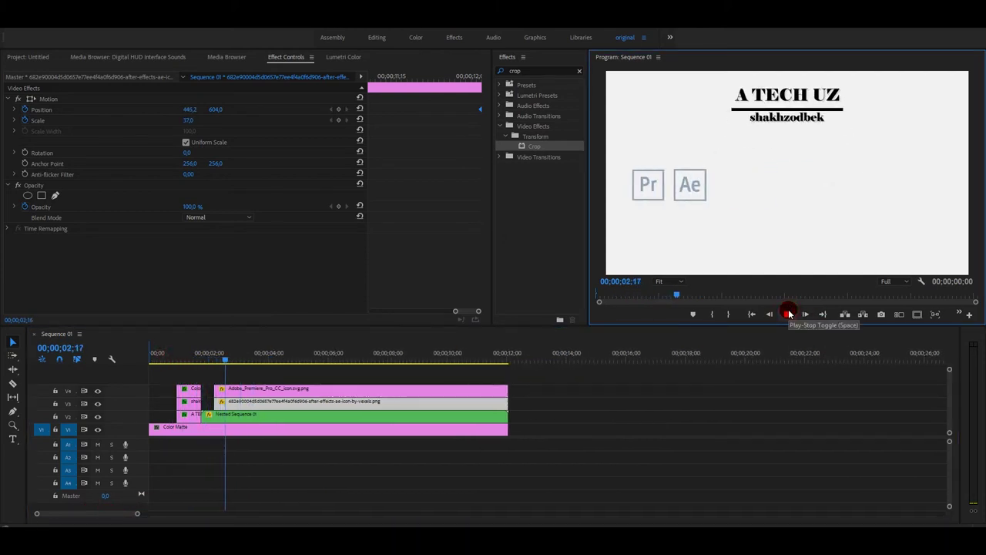
{"action": "left_click", "coordinate": [787, 313]}
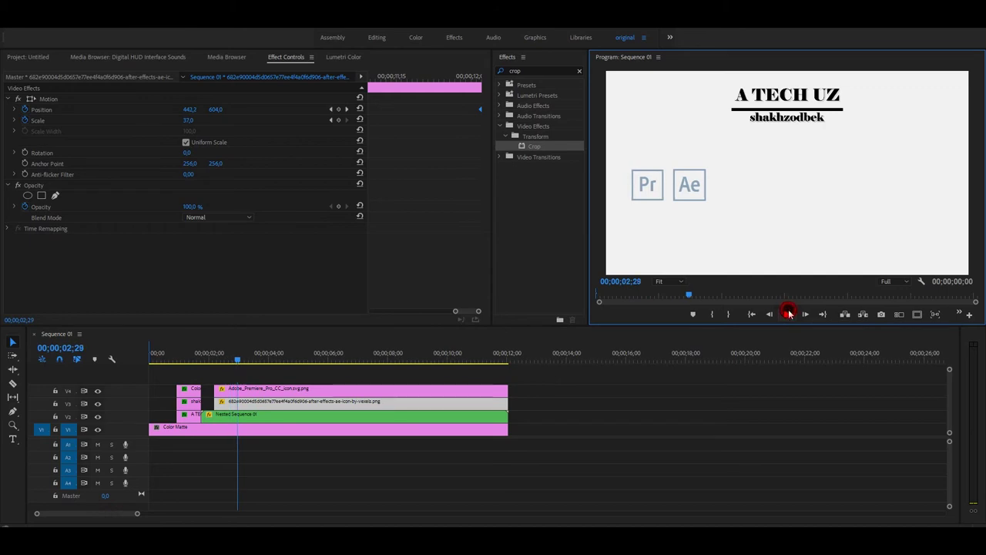
{"action": "left_click", "coordinate": [231, 358]}
{"action": "left_click_drag", "start_coordinate": [231, 358], "coordinate": [228, 358]}
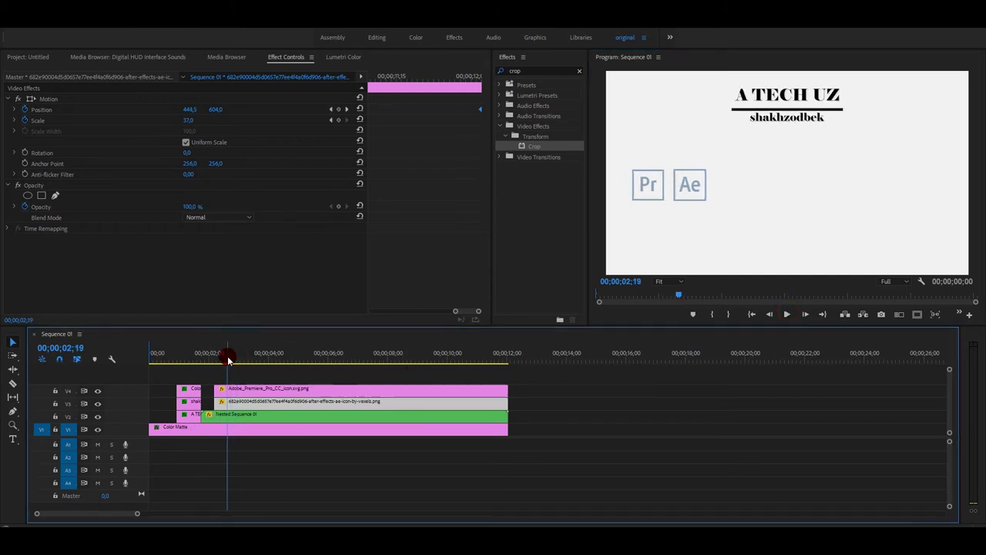
- Clear the crop search from the Effects panel and collapse its categories
{"action": "left_click", "coordinate": [572, 71]}
{"action": "left_click", "coordinate": [539, 127]}
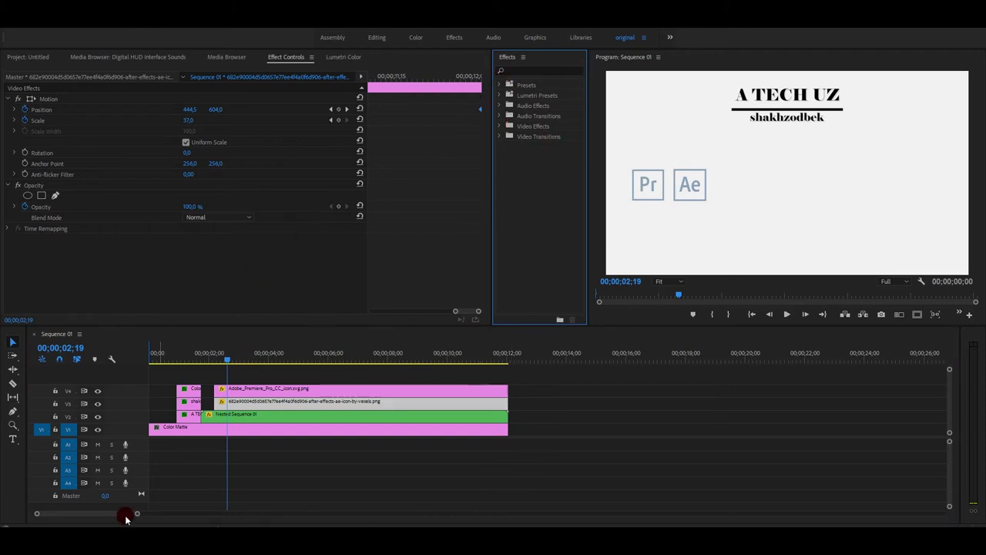
{"action": "left_click_drag", "start_coordinate": [137, 515], "coordinate": [87, 513]}
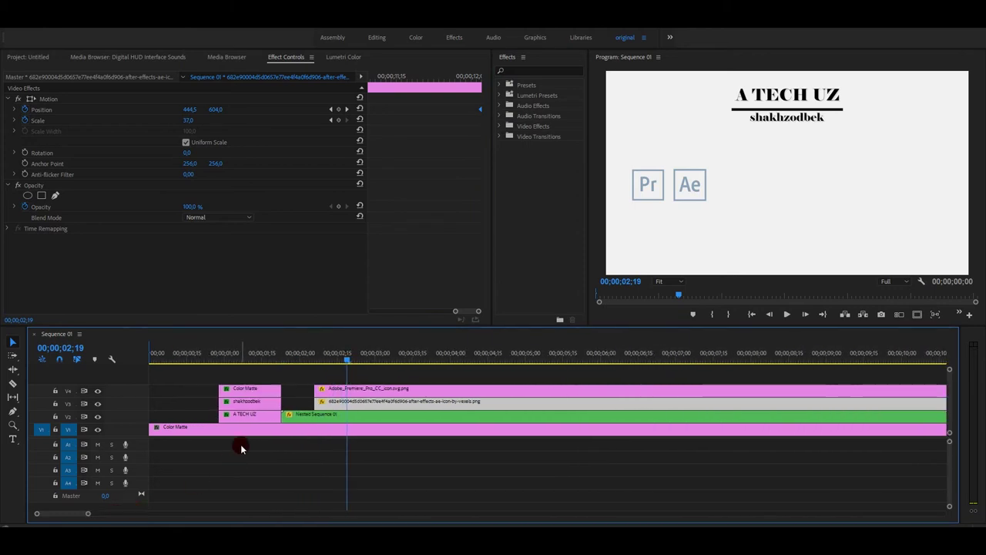
- Add shortened FilmImpact.net TP2 Impact Zoom Blur transitions to the V4 Pr and V3 Ae clip starts
{"action": "left_click", "coordinate": [499, 126]}
{"action": "scroll", "coordinate": [513, 198], "scroll_direction": "down", "scroll_amount": 2}
{"action": "scroll", "coordinate": [513, 221], "scroll_direction": "down", "scroll_amount": 2}
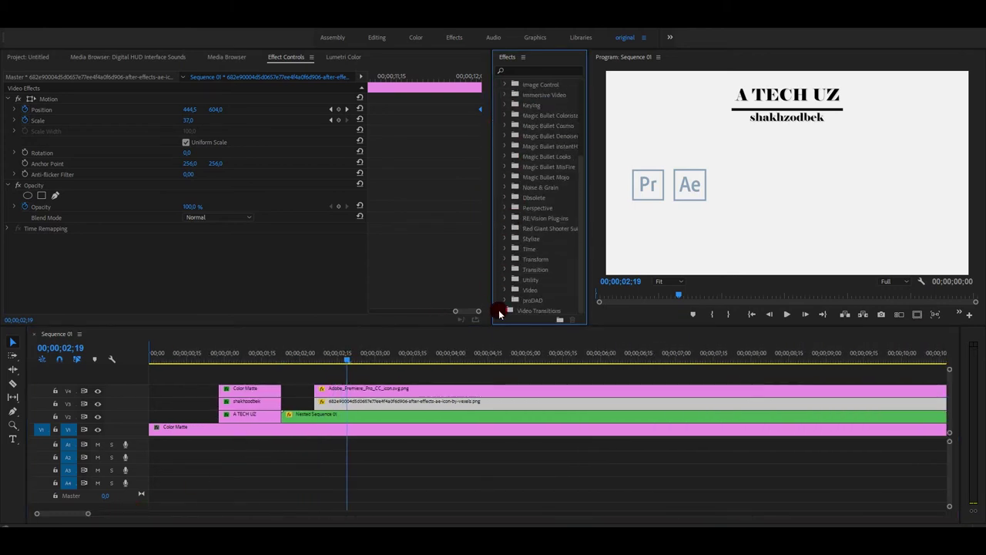
{"action": "left_click", "coordinate": [499, 310]}
{"action": "scroll", "coordinate": [510, 273], "scroll_direction": "down", "scroll_amount": 4}
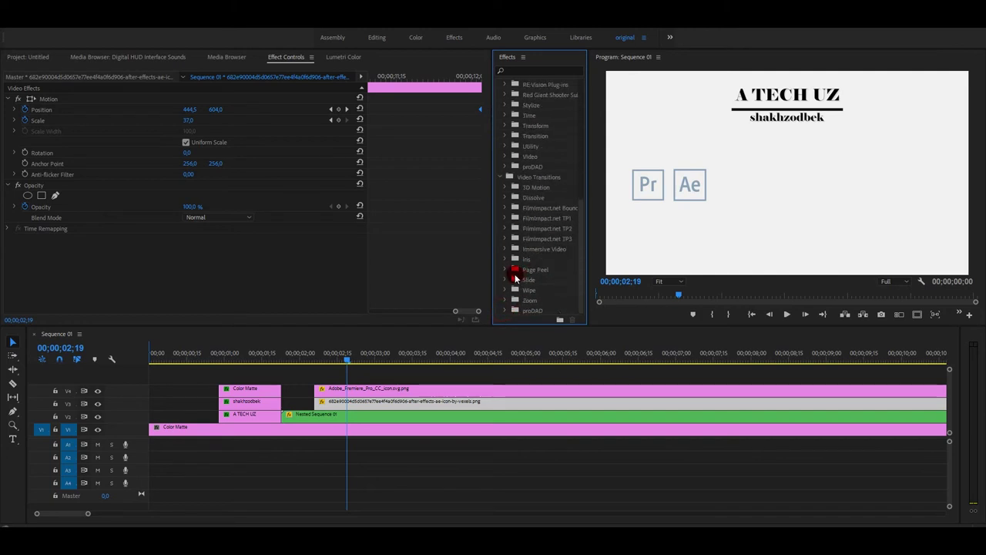
{"action": "left_click", "coordinate": [508, 230]}
{"action": "scroll", "coordinate": [511, 242], "scroll_direction": "down", "scroll_amount": 2}
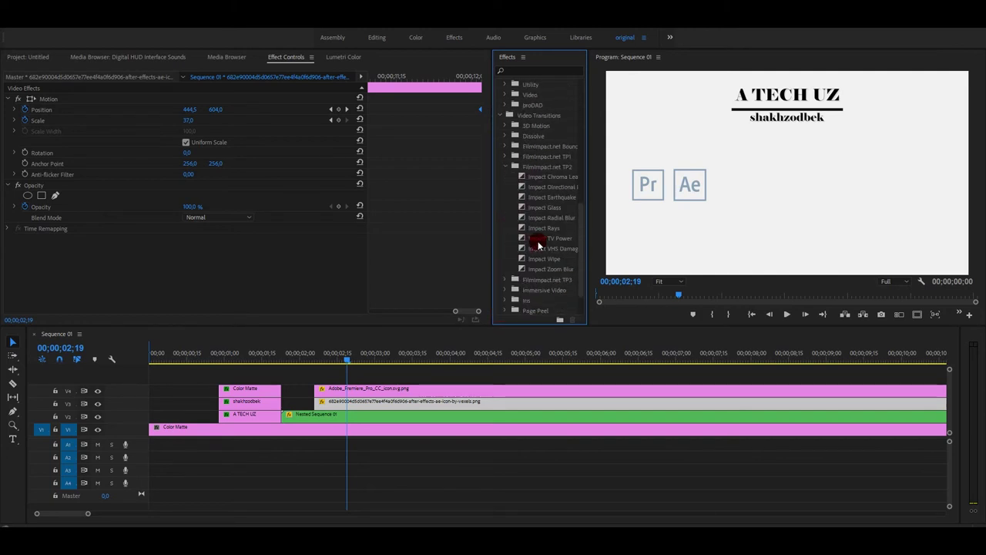
{"action": "left_click_drag", "start_coordinate": [544, 267], "coordinate": [381, 390]}
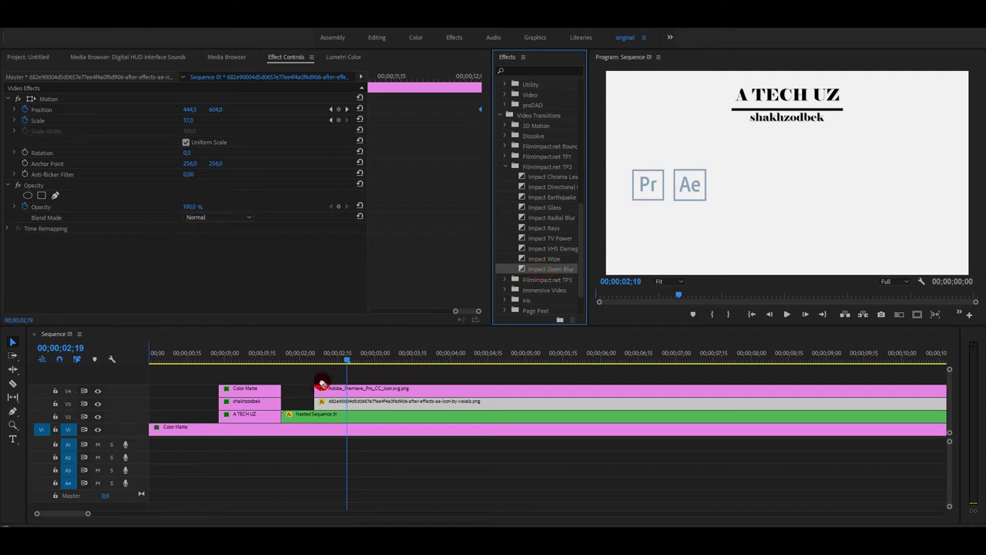
{"action": "left_click_drag", "start_coordinate": [381, 391], "coordinate": [327, 393]}
{"action": "mouse_move", "coordinate": [539, 268]}
{"action": "left_mouse_down"}
{"action": "mouse_move", "coordinate": [323, 410]}
{"action": "mouse_move", "coordinate": [385, 406]}
{"action": "mouse_move", "coordinate": [323, 407]}
{"action": "left_mouse_up"}
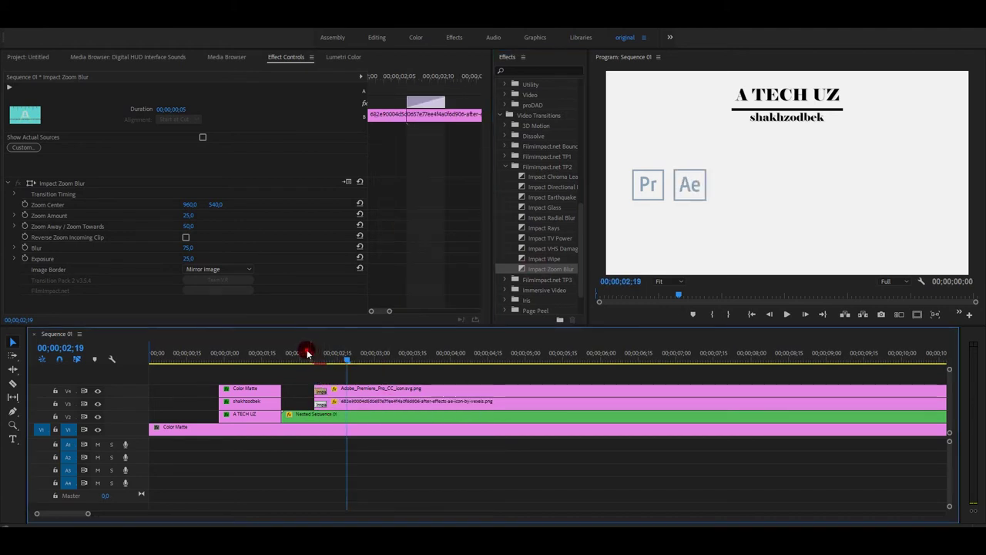
{"action": "mouse_move", "coordinate": [319, 352]}
{"action": "left_mouse_down"}
{"action": "mouse_move", "coordinate": [327, 355]}
{"action": "mouse_move", "coordinate": [309, 353]}
{"action": "left_mouse_up"}
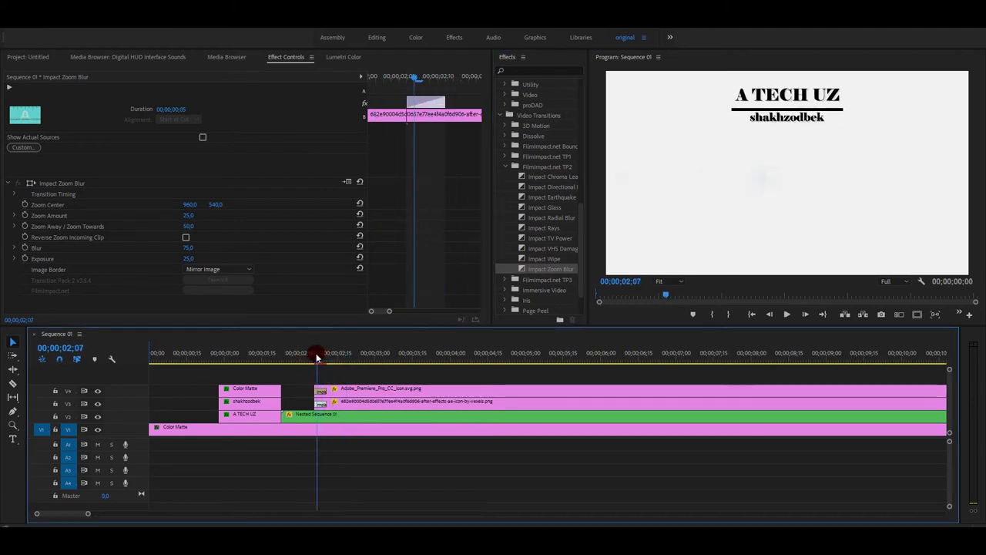
- Lengthen the Pr icon's zoom-blur transition to 14 frames
{"action": "left_click", "coordinate": [787, 314]}
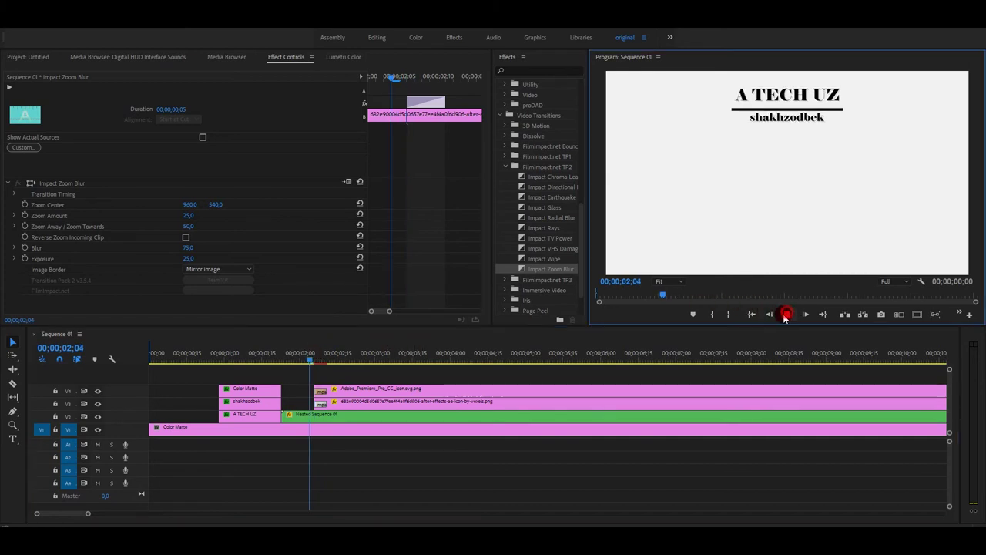
{"action": "left_click", "coordinate": [329, 339]}
{"action": "left_click", "coordinate": [319, 353]}
{"action": "left_click_drag", "start_coordinate": [321, 390], "coordinate": [348, 402]}
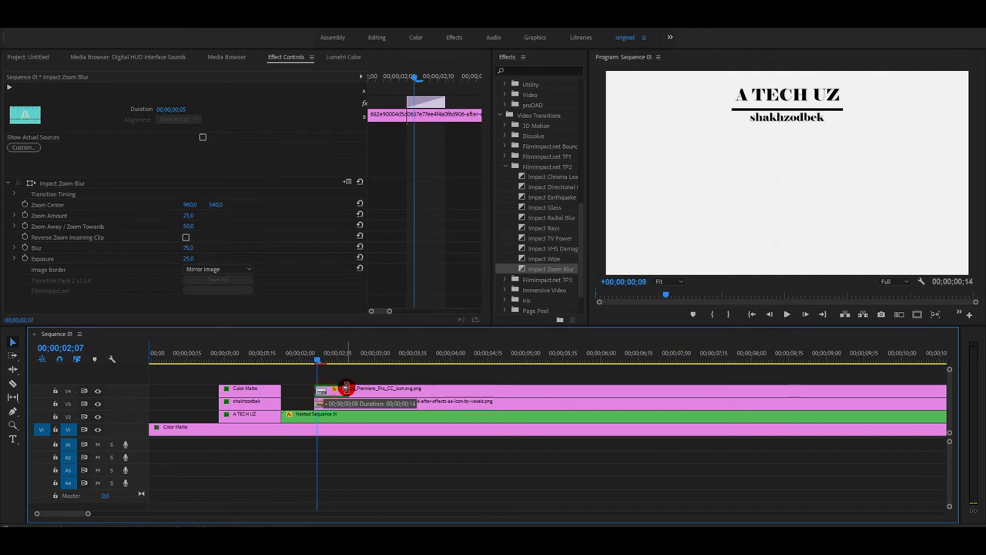
- Shift the Pr and Ae icons' Position keyframes later in Effect Controls
{"action": "left_click", "coordinate": [365, 390]}
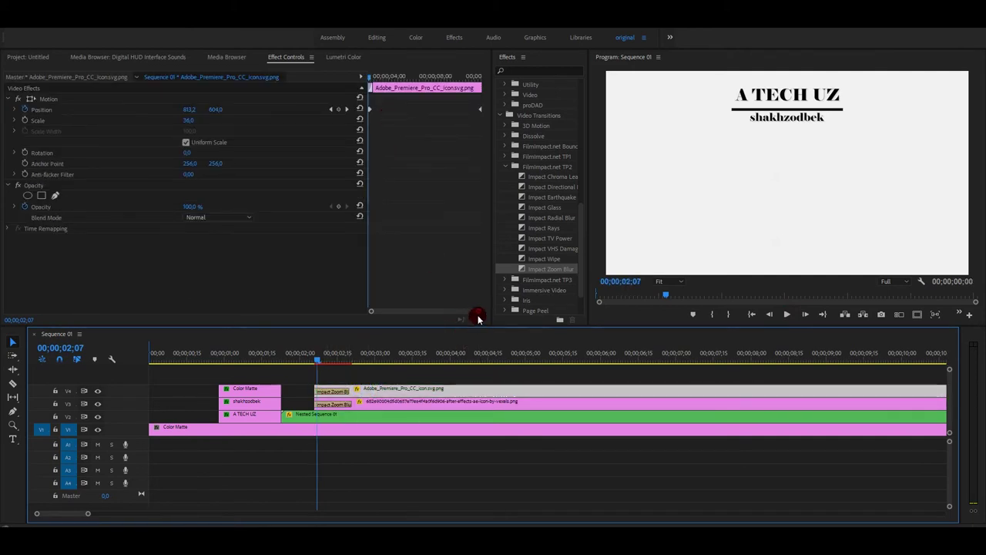
{"action": "left_click_drag", "start_coordinate": [478, 310], "coordinate": [457, 310]}
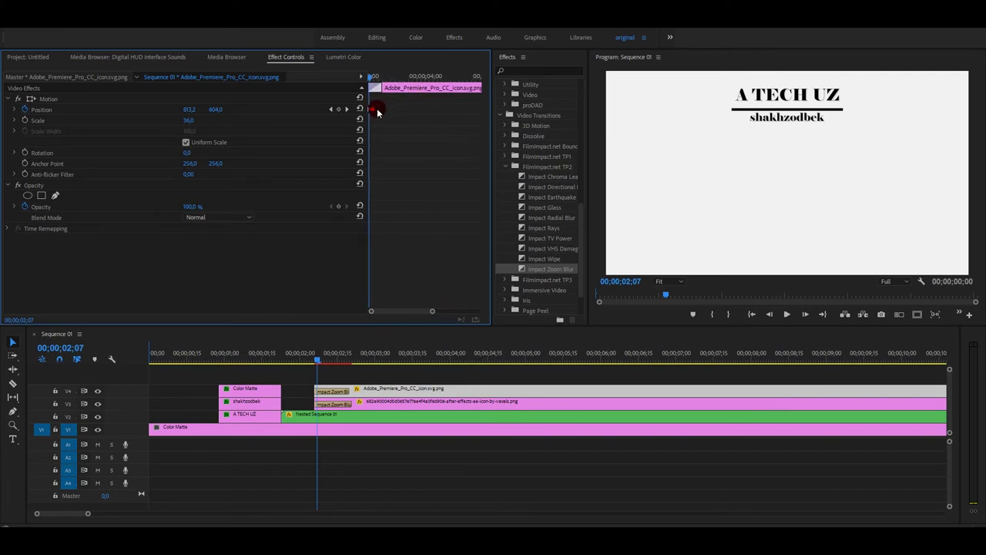
{"action": "left_click_drag", "start_coordinate": [377, 112], "coordinate": [395, 112]}
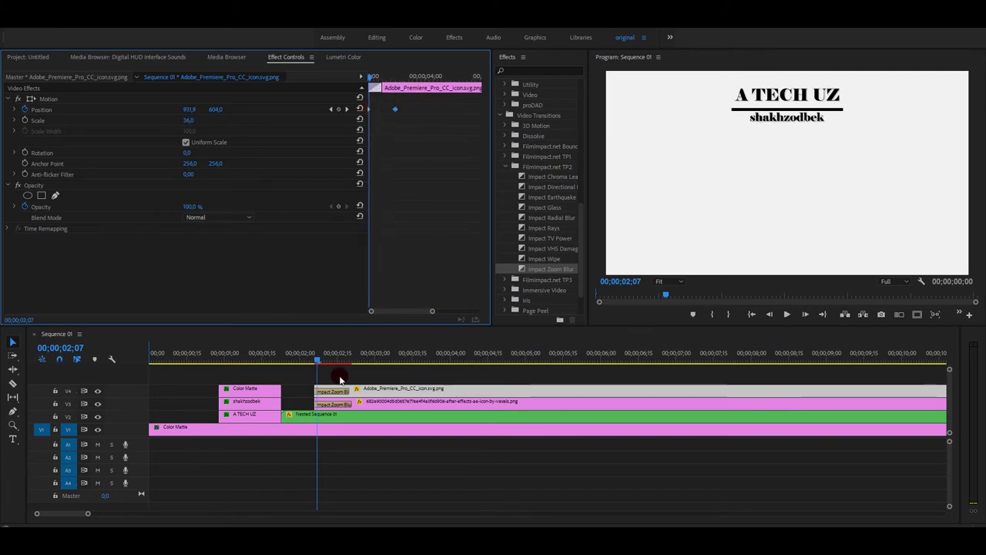
{"action": "left_click", "coordinate": [369, 400]}
{"action": "left_click_drag", "start_coordinate": [476, 311], "coordinate": [415, 311]}
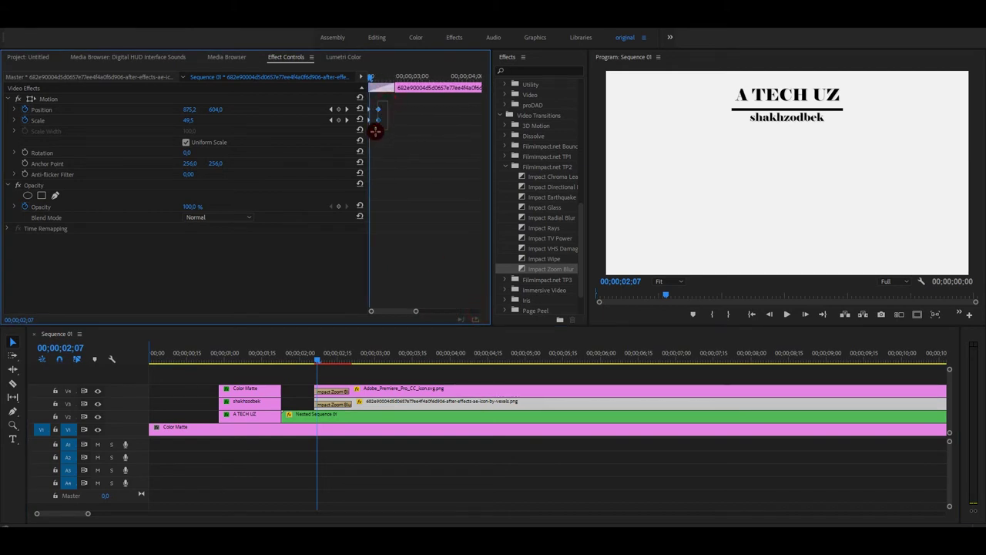
{"action": "left_click_drag", "start_coordinate": [377, 112], "coordinate": [430, 117]}
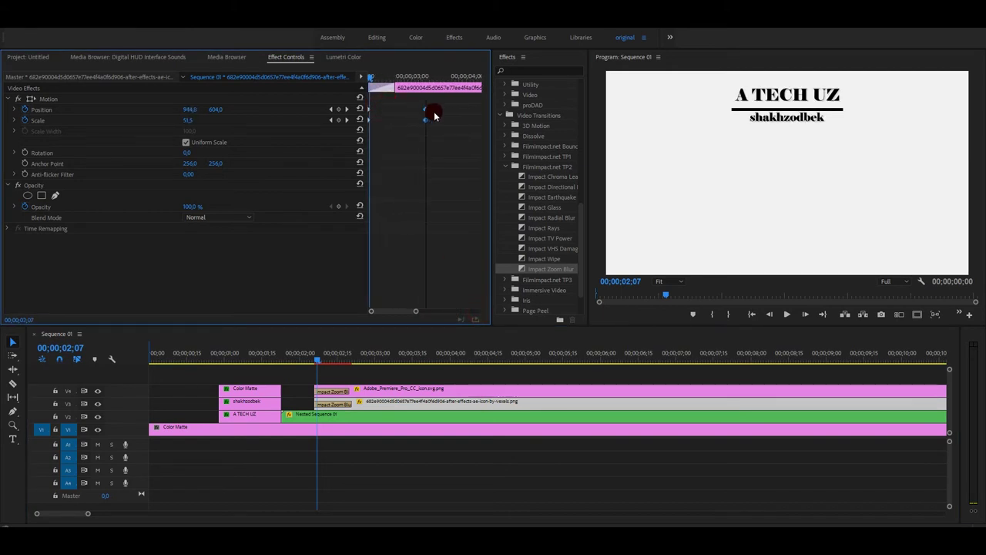
{"action": "left_click_drag", "start_coordinate": [426, 117], "coordinate": [404, 114]}
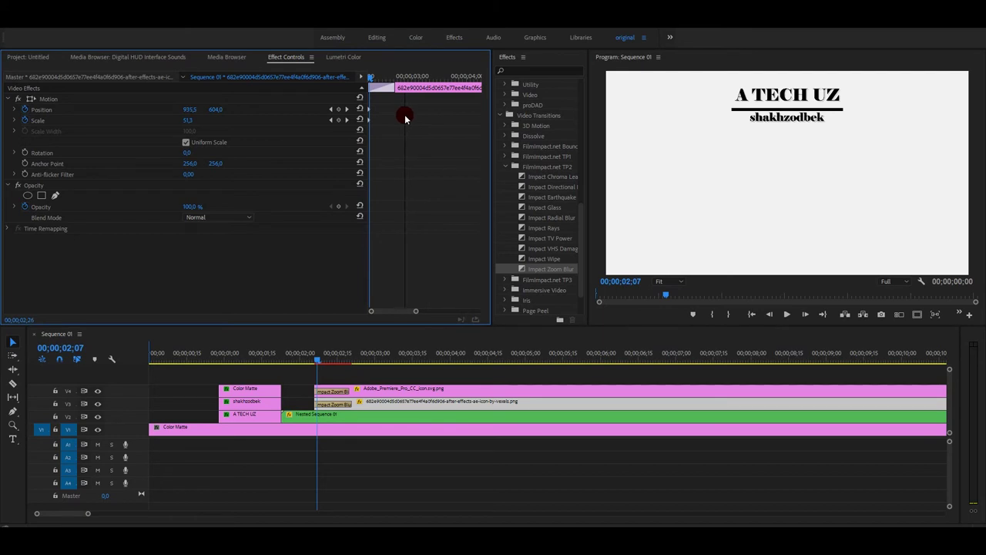
- Preview the icons' zoom-blur entrance from 02;08 and bring up the project media bin
{"action": "left_click", "coordinate": [374, 392]}
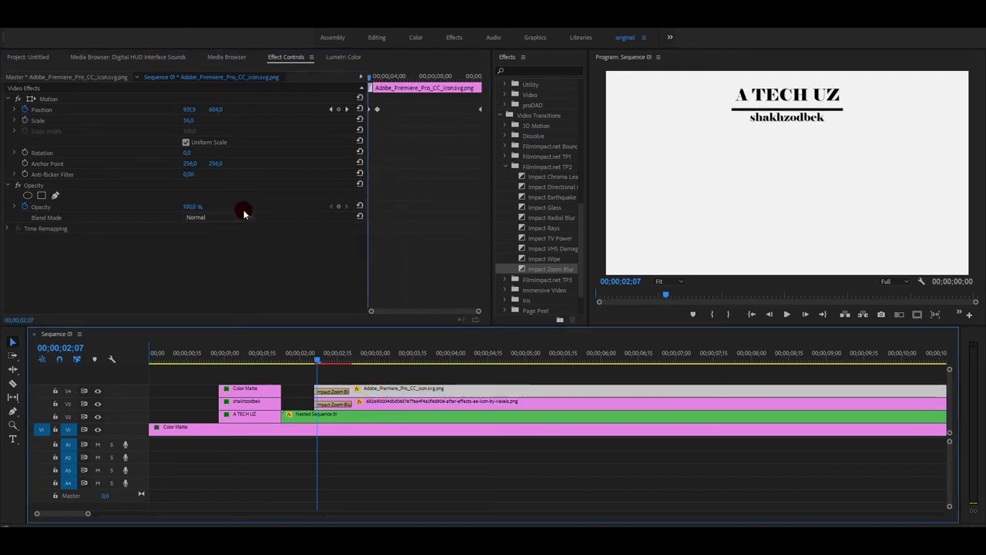
{"action": "mouse_move", "coordinate": [335, 361]}
{"action": "left_mouse_down"}
{"action": "mouse_move", "coordinate": [355, 358]}
{"action": "mouse_move", "coordinate": [319, 357]}
{"action": "left_mouse_up"}
{"action": "left_click", "coordinate": [786, 314]}
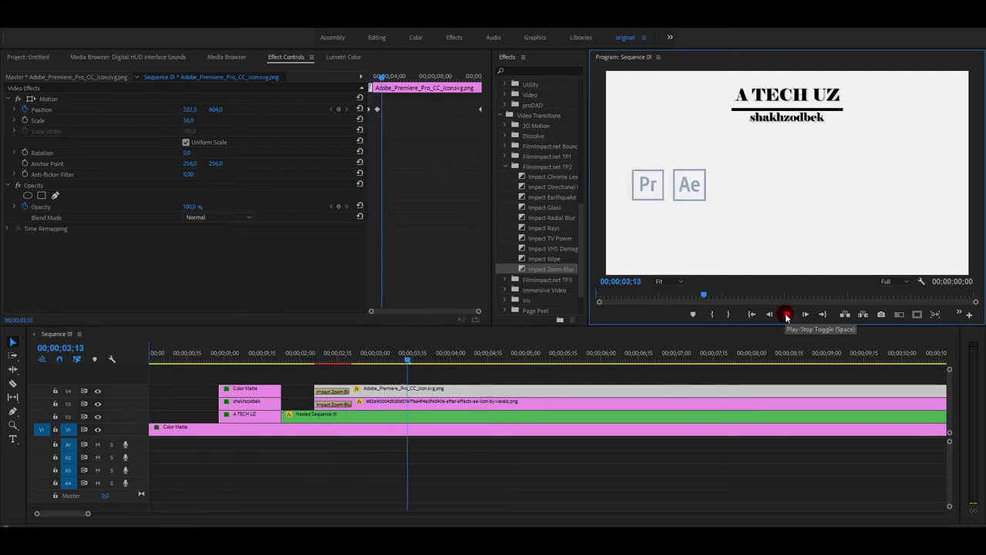
{"action": "left_click", "coordinate": [532, 357]}
{"action": "mouse_move", "coordinate": [415, 359]}
{"action": "left_mouse_down"}
{"action": "mouse_move", "coordinate": [359, 361]}
{"action": "mouse_move", "coordinate": [372, 358]}
{"action": "left_mouse_up"}
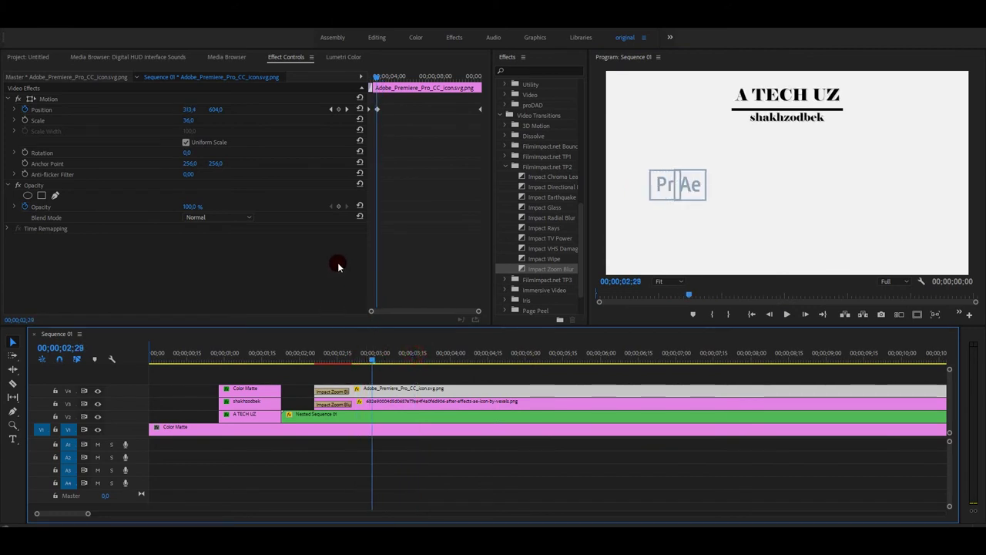
{"action": "left_click", "coordinate": [23, 57]}
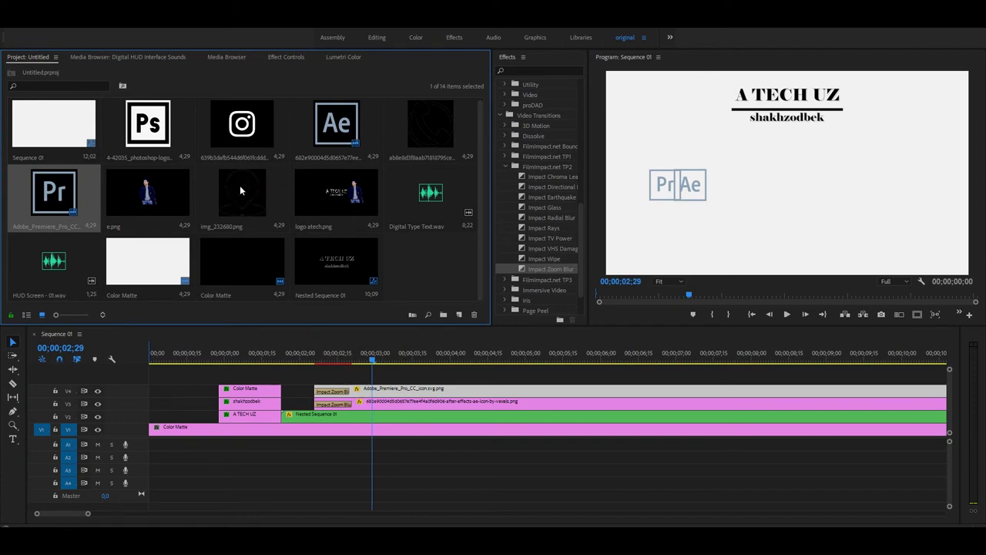
- Place the Instagram PNG on V5 and extend its clip length
{"action": "mouse_move", "coordinate": [241, 123]}
{"action": "left_mouse_down"}
{"action": "mouse_move", "coordinate": [329, 377]}
{"action": "mouse_move", "coordinate": [408, 375]}
{"action": "left_mouse_up"}
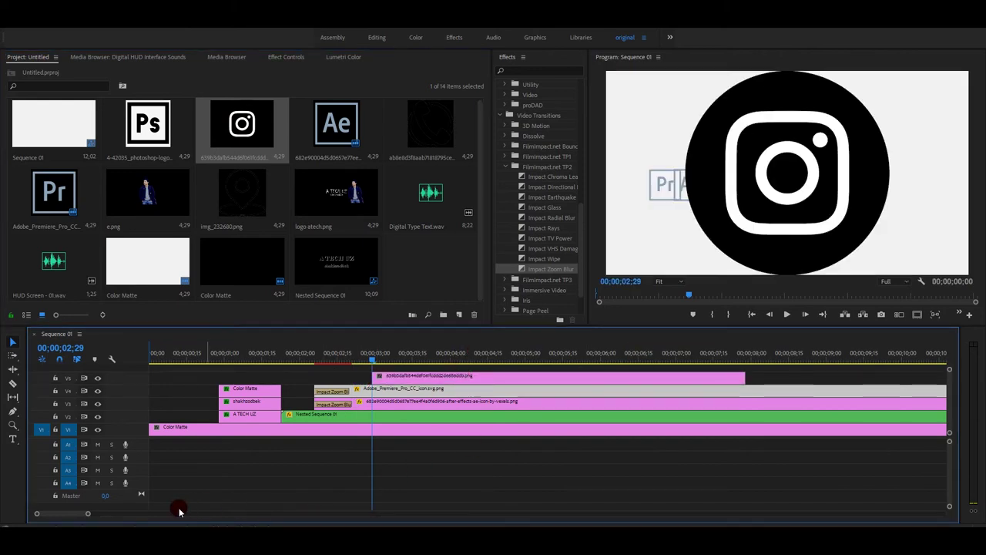
{"action": "left_click_drag", "start_coordinate": [95, 514], "coordinate": [147, 513]}
{"action": "left_click_drag", "start_coordinate": [355, 376], "coordinate": [463, 376]}
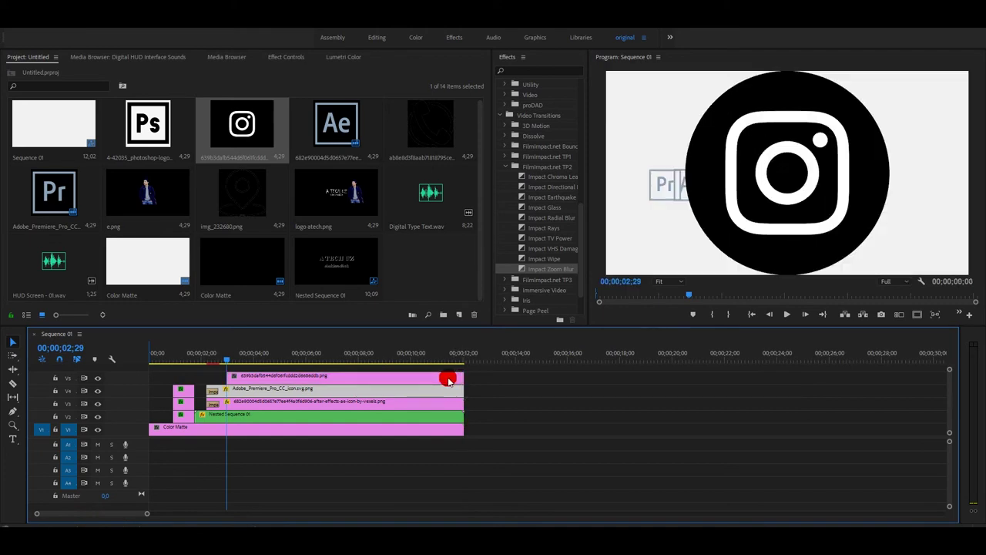
- Scale the Instagram icon to 17 at 244.8, 943.5 and set a starting Rotation keyframe
{"action": "left_click", "coordinate": [290, 61]}
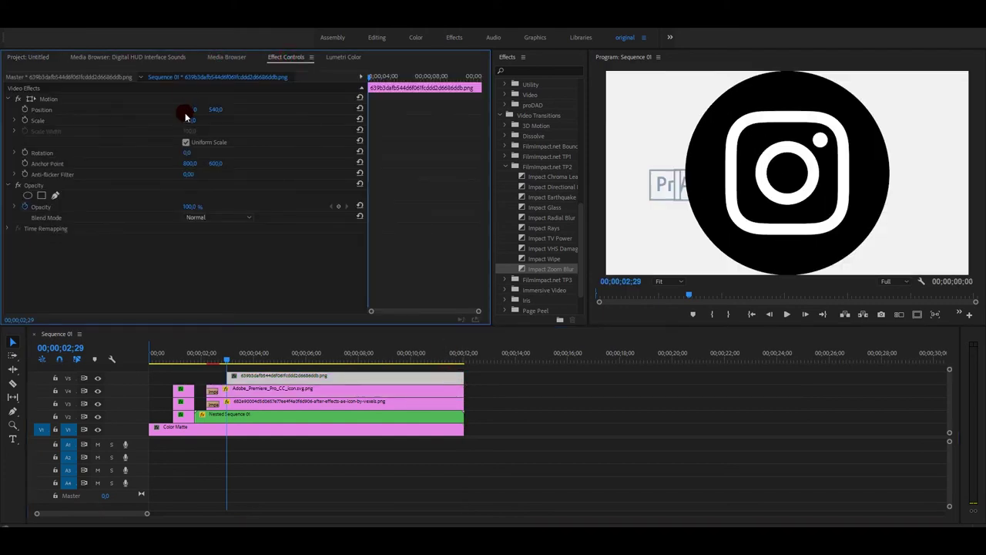
{"action": "left_click_drag", "start_coordinate": [188, 120], "coordinate": [154, 120]}
{"action": "mouse_move", "coordinate": [215, 110]}
{"action": "left_mouse_down"}
{"action": "mouse_move", "coordinate": [223, 110]}
{"action": "mouse_move", "coordinate": [174, 120]}
{"action": "mouse_move", "coordinate": [189, 120]}
{"action": "left_mouse_up"}
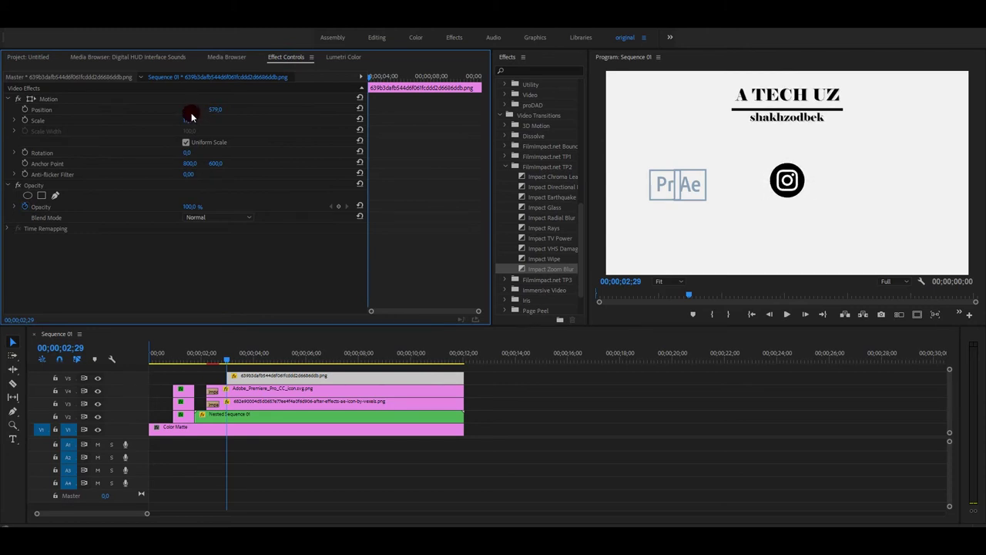
{"action": "left_click", "coordinate": [175, 111]}
{"action": "left_click_drag", "start_coordinate": [801, 198], "coordinate": [654, 263]}
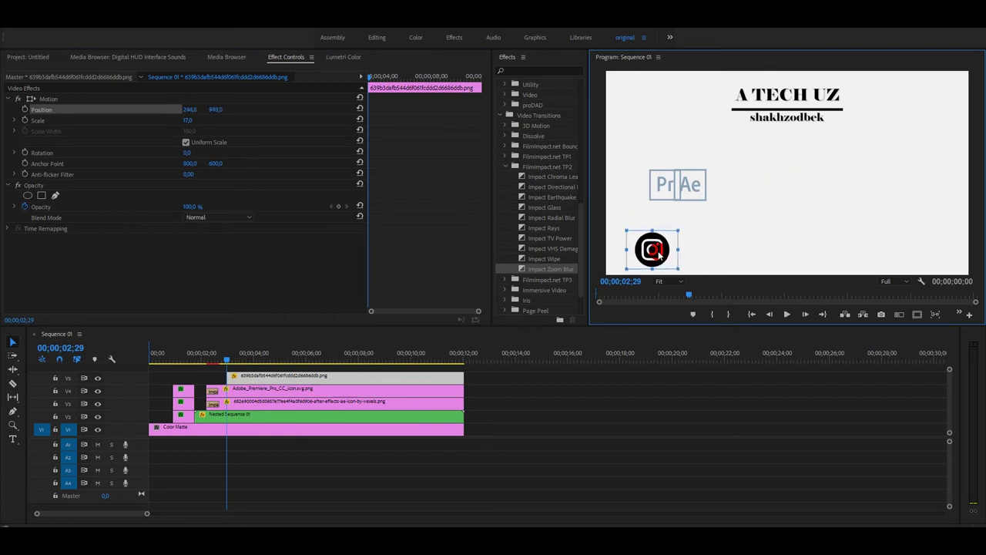
{"action": "left_click", "coordinate": [26, 154]}
{"action": "left_click", "coordinate": [373, 77]}
{"action": "left_click_drag", "start_coordinate": [373, 77], "coordinate": [375, 77]}
- Spin the Instagram icon 1x106.3° with a Rotation keyframe at 5;11, then shrink it to 12%
{"action": "left_click", "coordinate": [194, 164]}
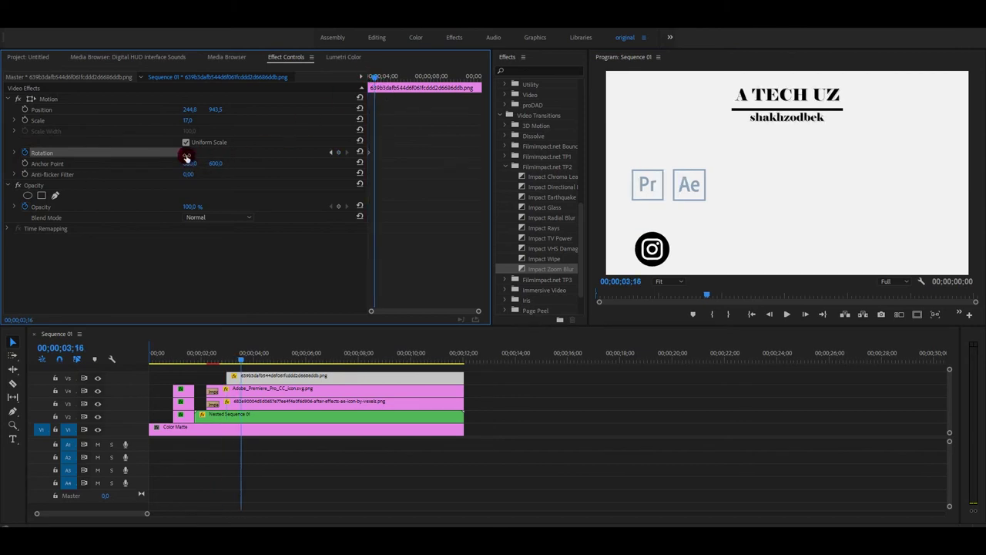
{"action": "type", "text": "40"}
{"action": "key", "text": "Return"}
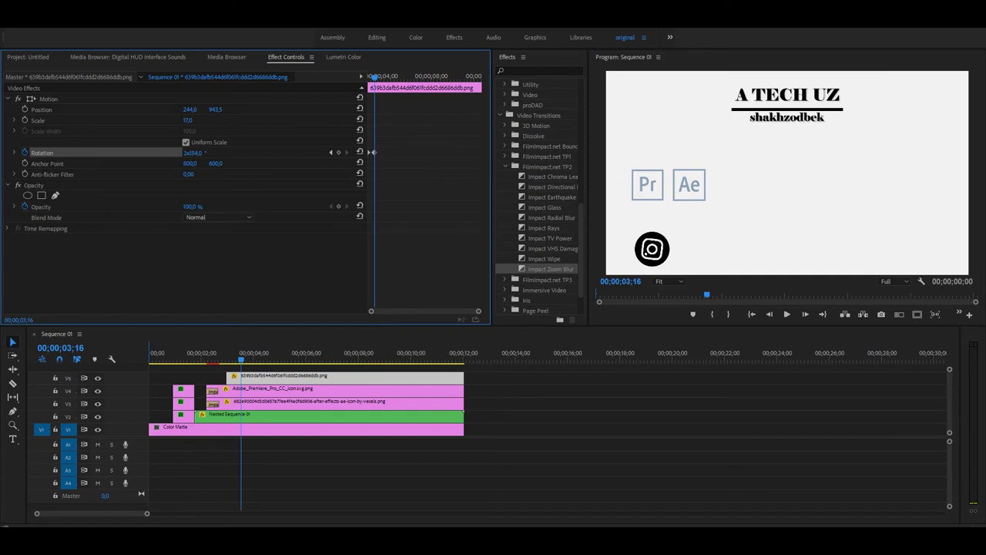
{"action": "left_click", "coordinate": [367, 142]}
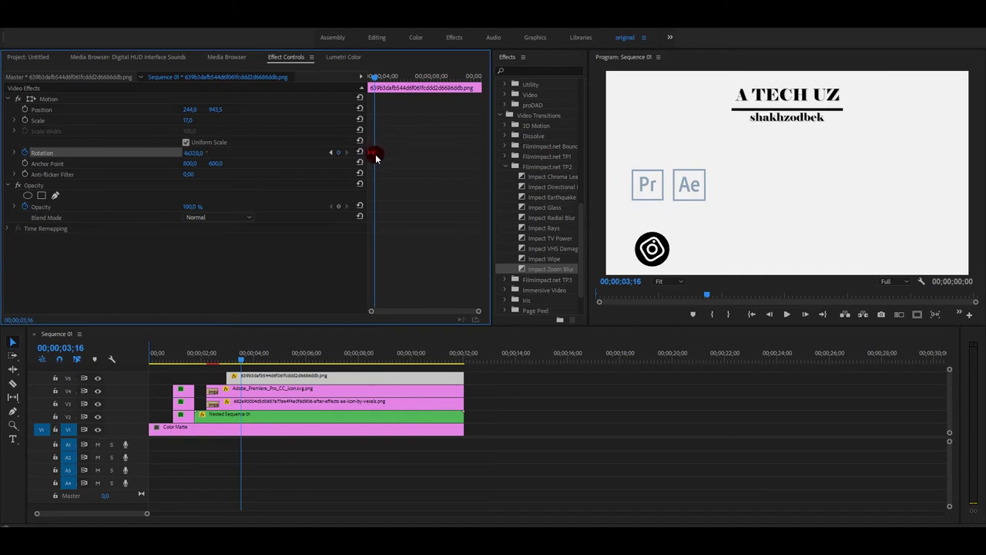
{"action": "left_click_drag", "start_coordinate": [374, 153], "coordinate": [481, 152]}
{"action": "left_click_drag", "start_coordinate": [374, 79], "coordinate": [360, 78]}
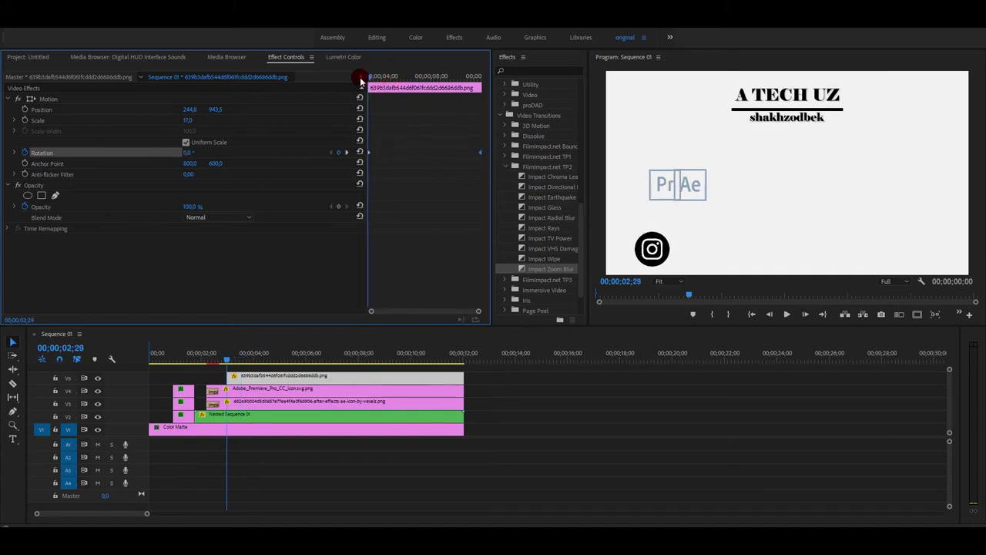
{"action": "left_click", "coordinate": [787, 315]}
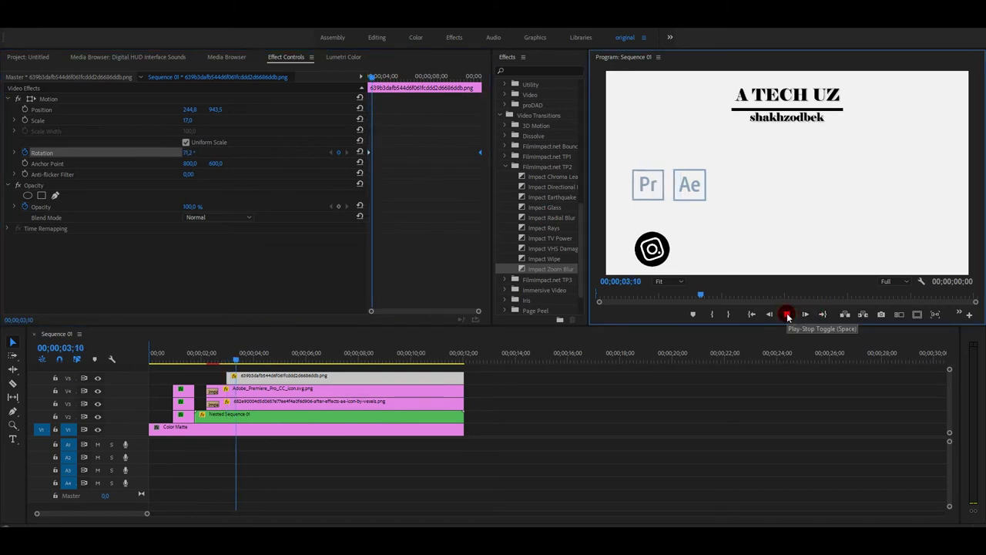
{"action": "left_click", "coordinate": [787, 315]}
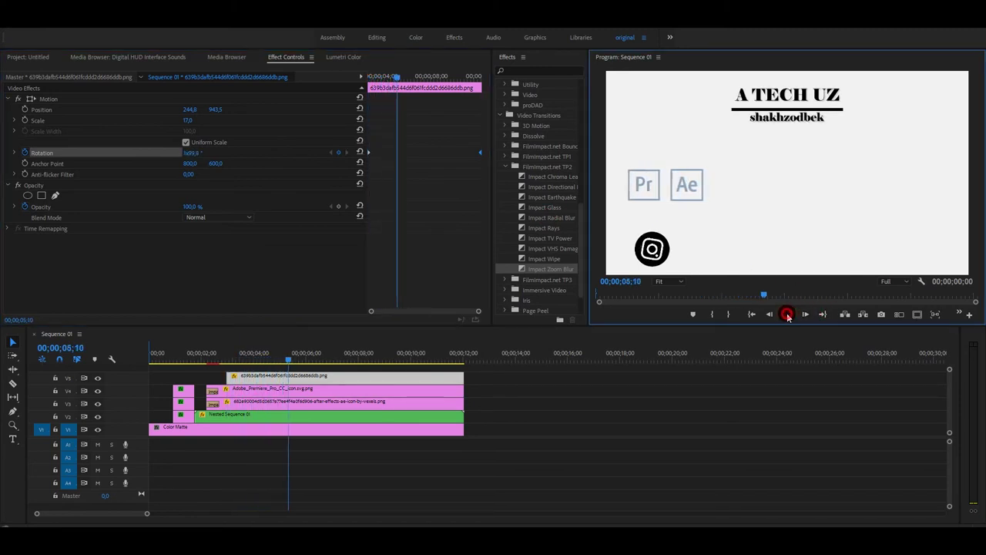
{"action": "mouse_move", "coordinate": [192, 124]}
{"action": "left_mouse_down"}
{"action": "mouse_move", "coordinate": [178, 109]}
{"action": "mouse_move", "coordinate": [208, 112]}
{"action": "mouse_move", "coordinate": [182, 120]}
{"action": "mouse_move", "coordinate": [205, 104]}
{"action": "left_mouse_up"}
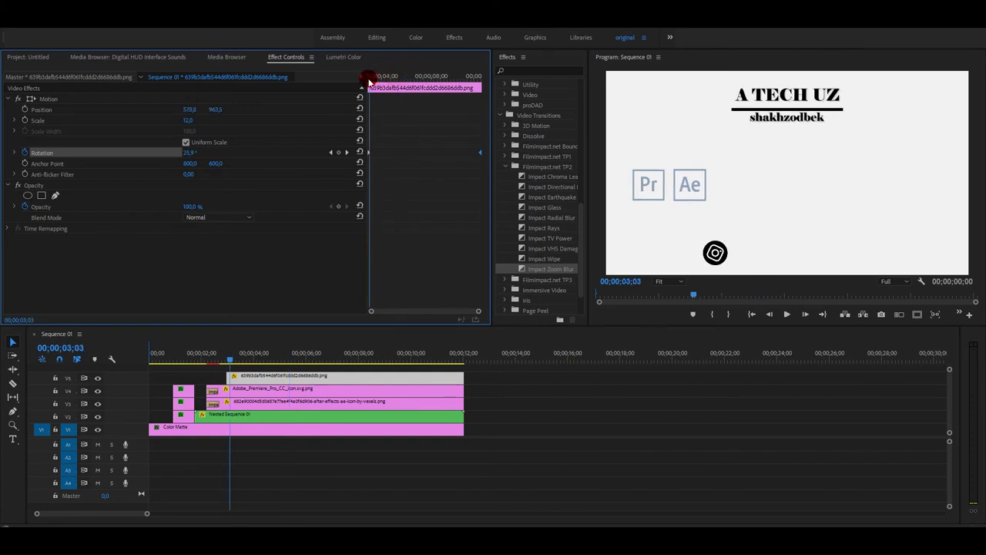
- Keyframe the Instagram icon's Position to slide left from its first frame to 04;01
{"action": "left_click_drag", "start_coordinate": [378, 80], "coordinate": [368, 78]}
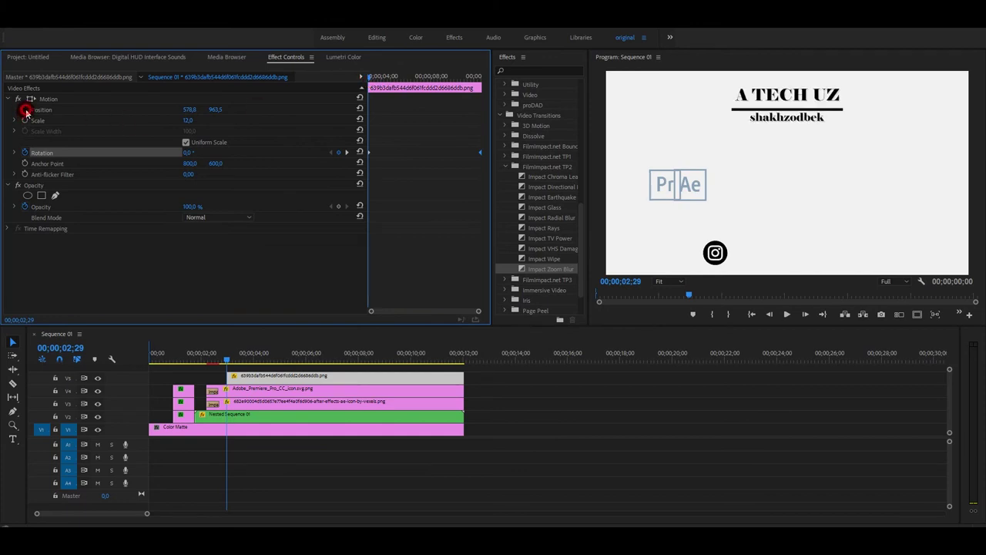
{"action": "left_click", "coordinate": [25, 110]}
{"action": "left_click_drag", "start_coordinate": [372, 77], "coordinate": [381, 78]}
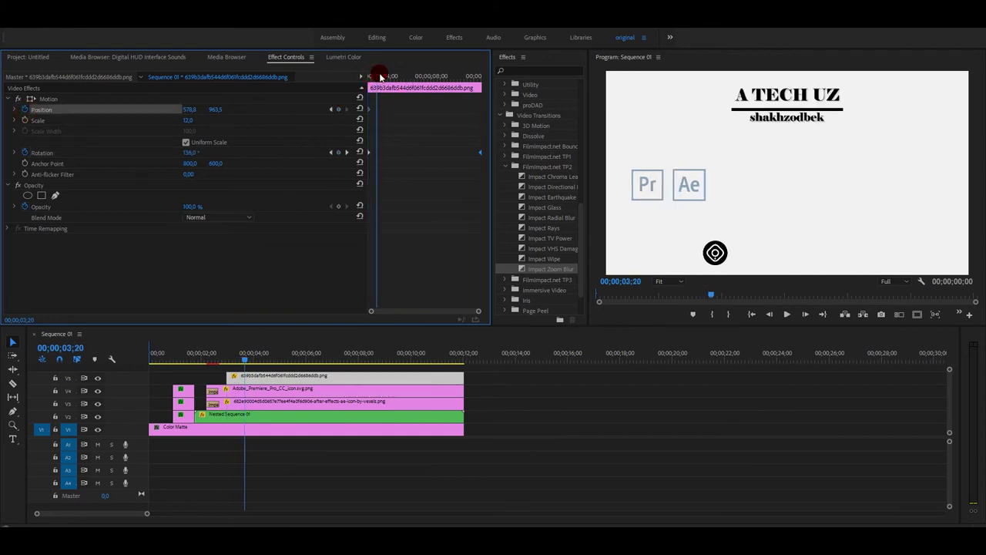
{"action": "left_click_drag", "start_coordinate": [186, 108], "coordinate": [116, 108]}
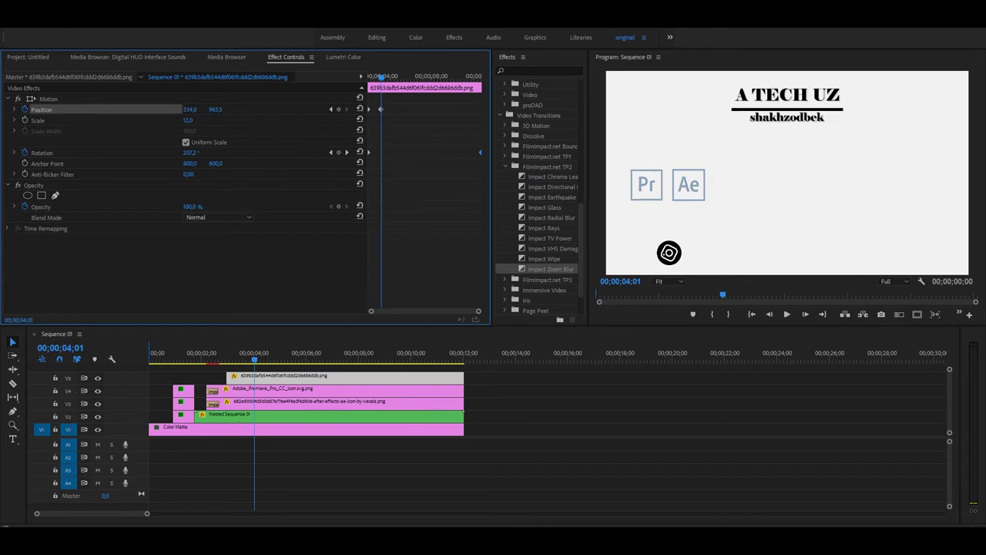
{"action": "left_click_drag", "start_coordinate": [385, 80], "coordinate": [365, 80]}
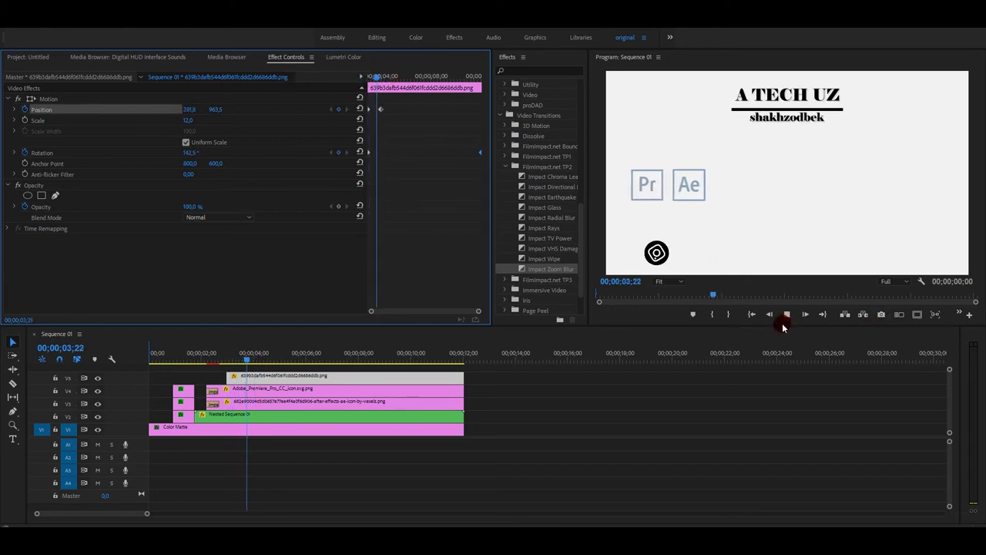
{"action": "left_click_drag", "start_coordinate": [266, 354], "coordinate": [251, 354]}
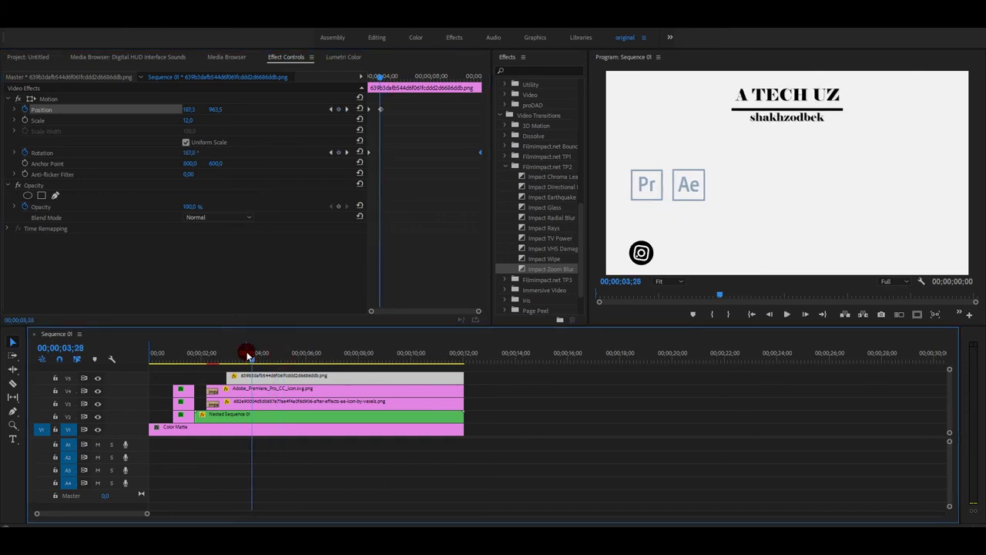
{"action": "left_click_drag", "start_coordinate": [252, 359], "coordinate": [230, 356]}
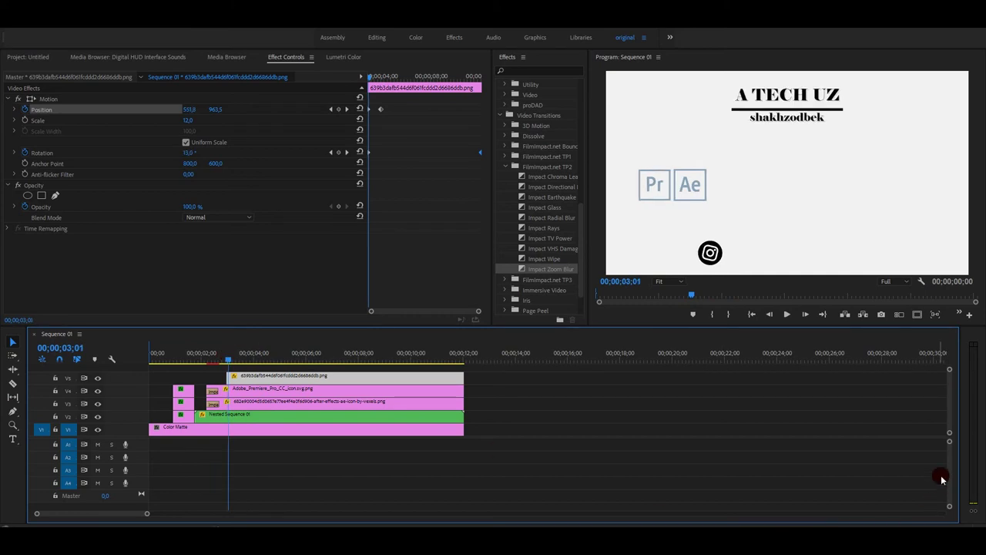
{"action": "mouse_move", "coordinate": [950, 430]}
{"action": "left_mouse_down"}
{"action": "mouse_move", "coordinate": [947, 414]}
{"action": "mouse_move", "coordinate": [128, 424]}
{"action": "left_mouse_up"}
{"action": "left_click", "coordinate": [13, 435]}
- Type the Instagram handle as text, scale it down and place it lower-left
{"action": "left_click", "coordinate": [732, 247]}
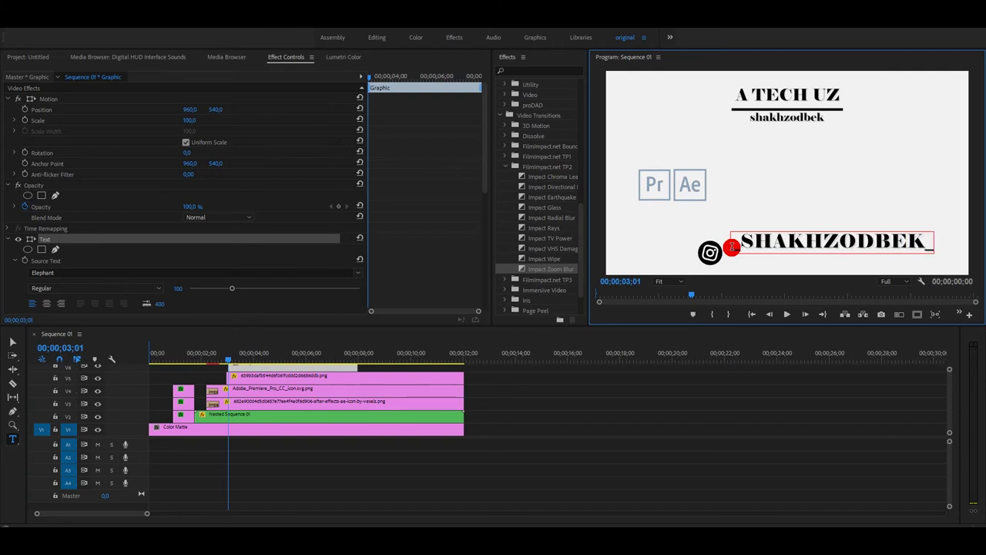
{"action": "left_click", "coordinate": [12, 342]}
{"action": "left_click_drag", "start_coordinate": [930, 233], "coordinate": [887, 238]}
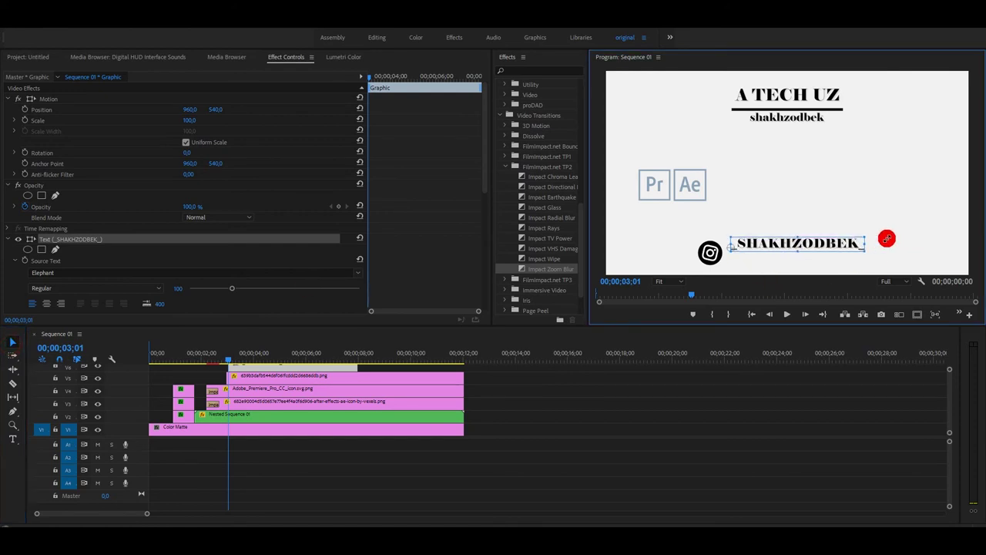
{"action": "left_click_drag", "start_coordinate": [808, 243], "coordinate": [708, 257]}
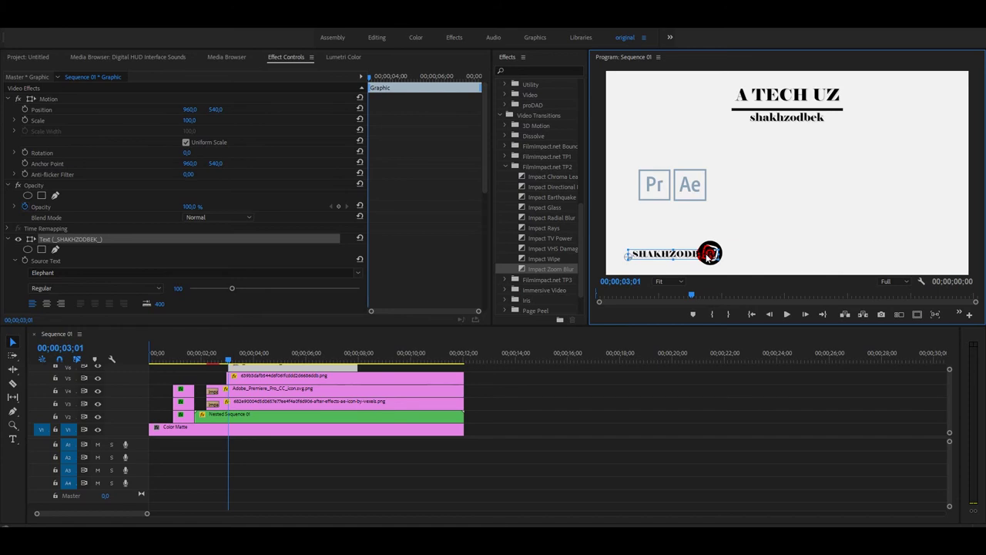
{"action": "left_click_drag", "start_coordinate": [707, 258], "coordinate": [710, 259]}
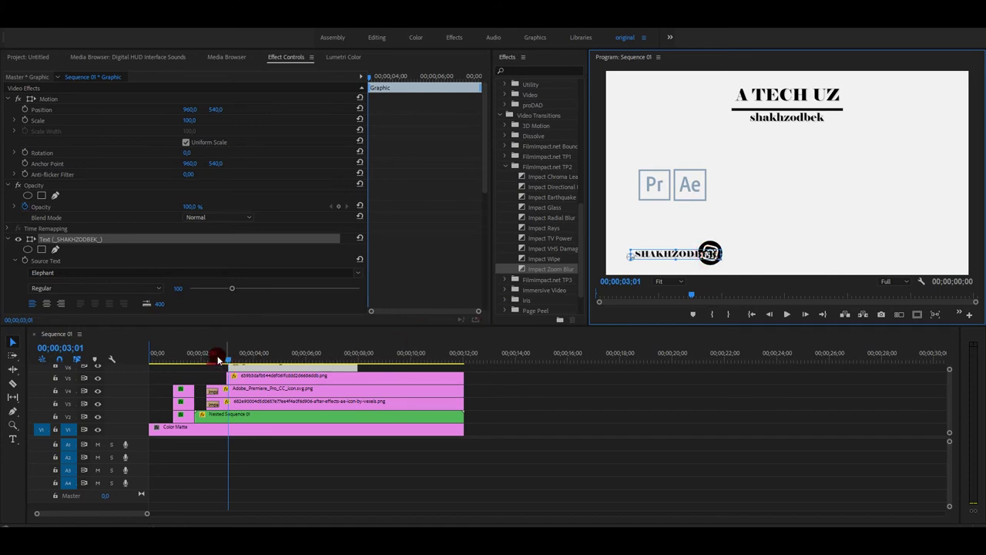
- Nudge the handle text right beside the icon and return to the icon clip's first frame
{"action": "left_click_drag", "start_coordinate": [229, 358], "coordinate": [257, 356]}
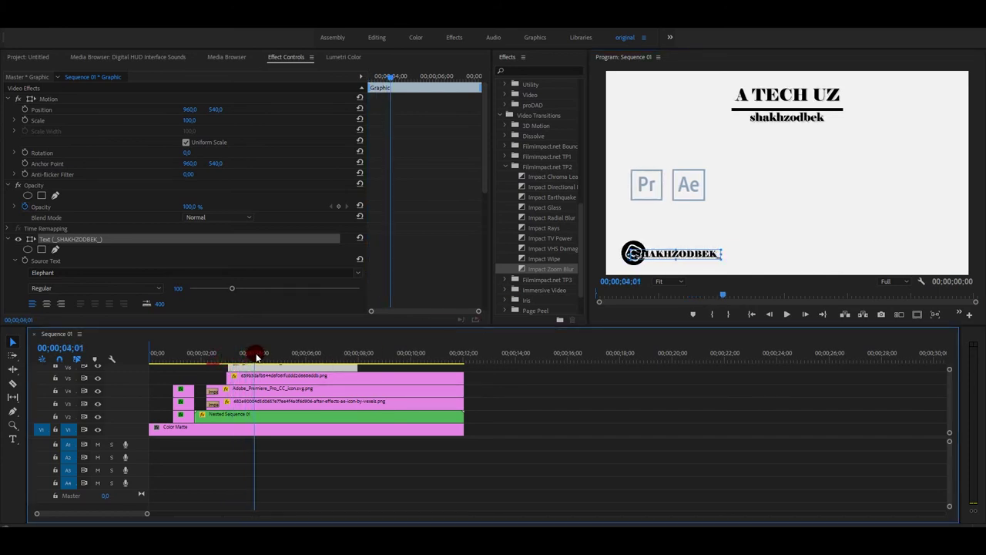
{"action": "left_click_drag", "start_coordinate": [656, 252], "coordinate": [676, 254]}
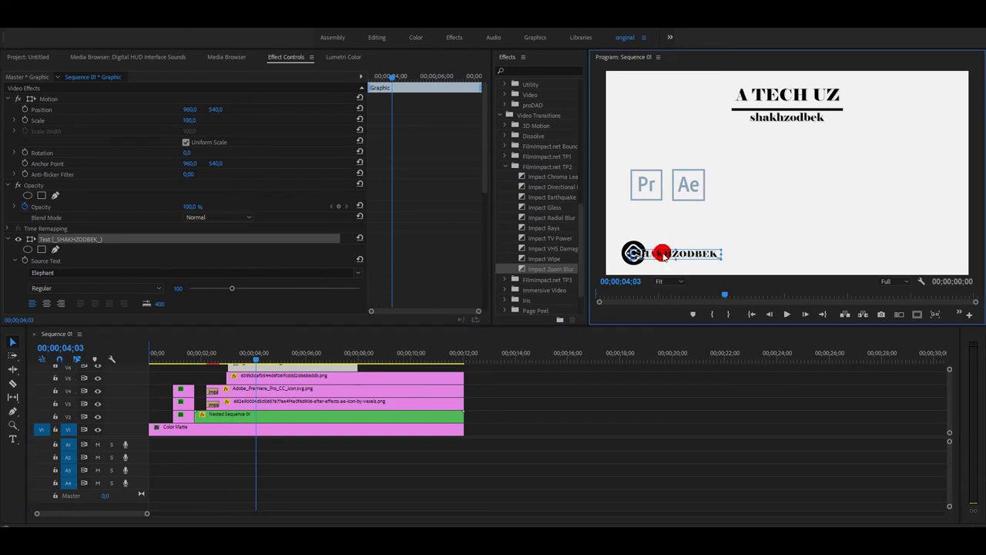
{"action": "left_click", "coordinate": [266, 375]}
{"action": "left_click_drag", "start_coordinate": [382, 78], "coordinate": [369, 79]}
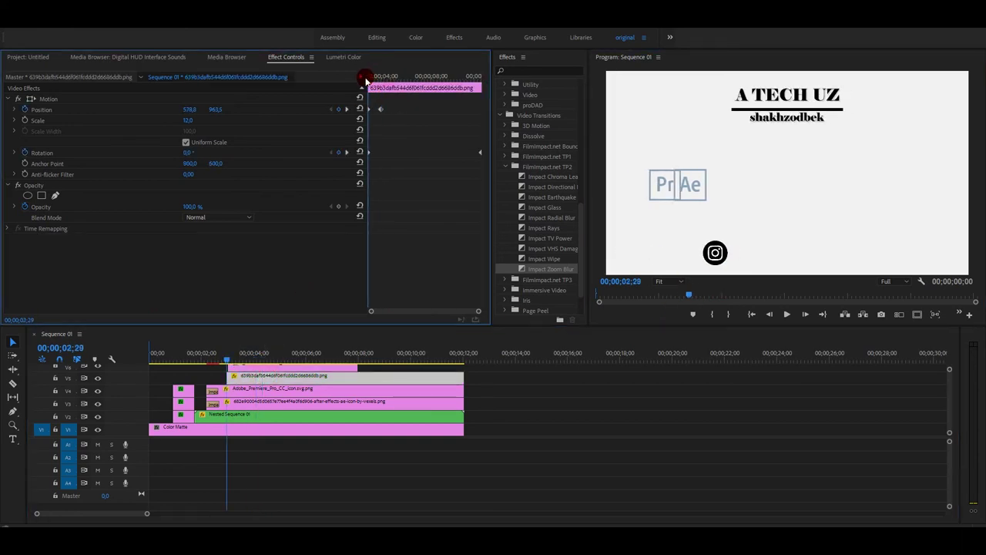
- Set the Instagram icon's starting Position X to 753.8 so it rolls across the handle
{"action": "left_click_drag", "start_coordinate": [190, 110], "coordinate": [176, 109]}
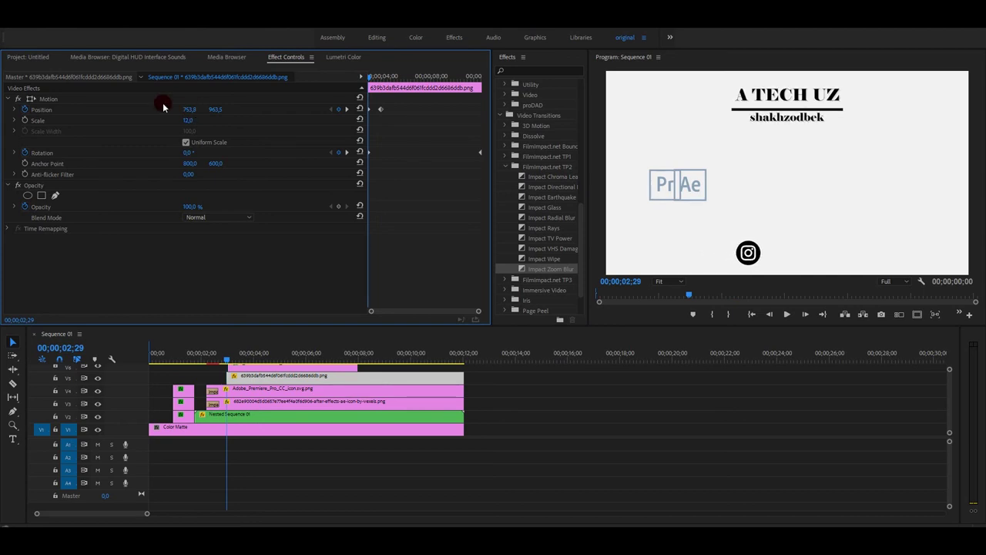
{"action": "mouse_move", "coordinate": [228, 356]}
{"action": "left_mouse_down"}
{"action": "mouse_move", "coordinate": [245, 358]}
{"action": "mouse_move", "coordinate": [229, 360]}
{"action": "left_mouse_up"}
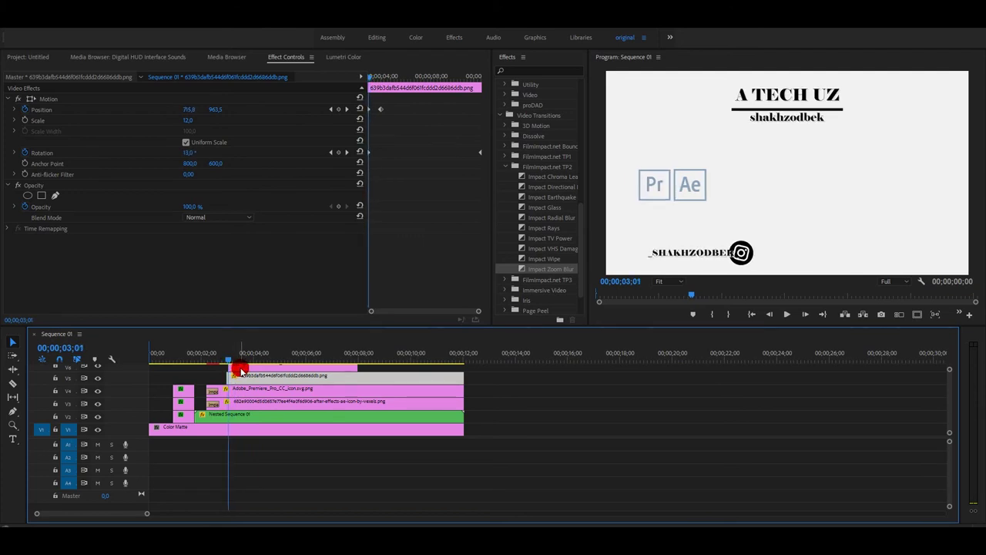
{"action": "left_click", "coordinate": [238, 367]}
{"action": "left_click", "coordinate": [536, 72]}
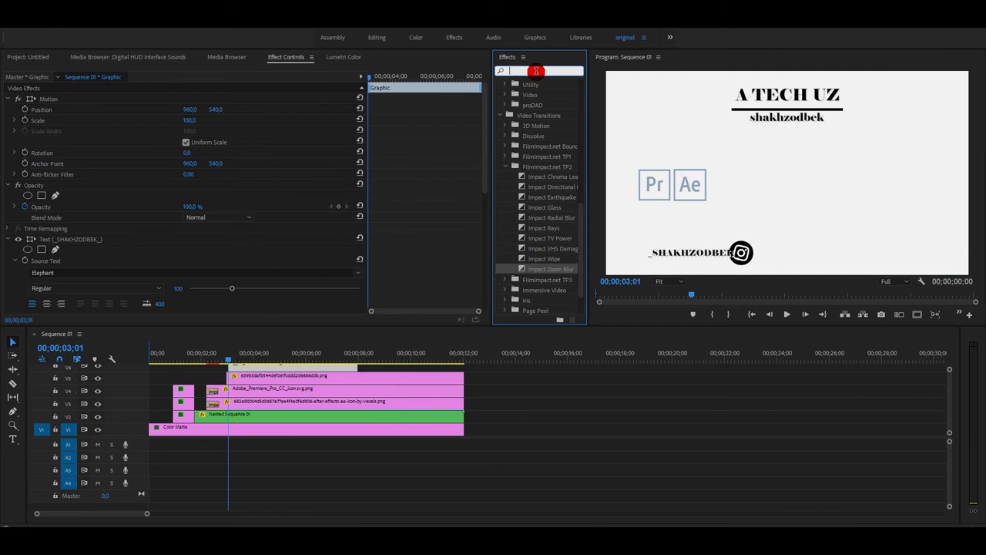
- Apply the Crop effect to the _SHAKHZODBEK_ handle text clip and try a left crop
{"action": "type", "text": "crop"}
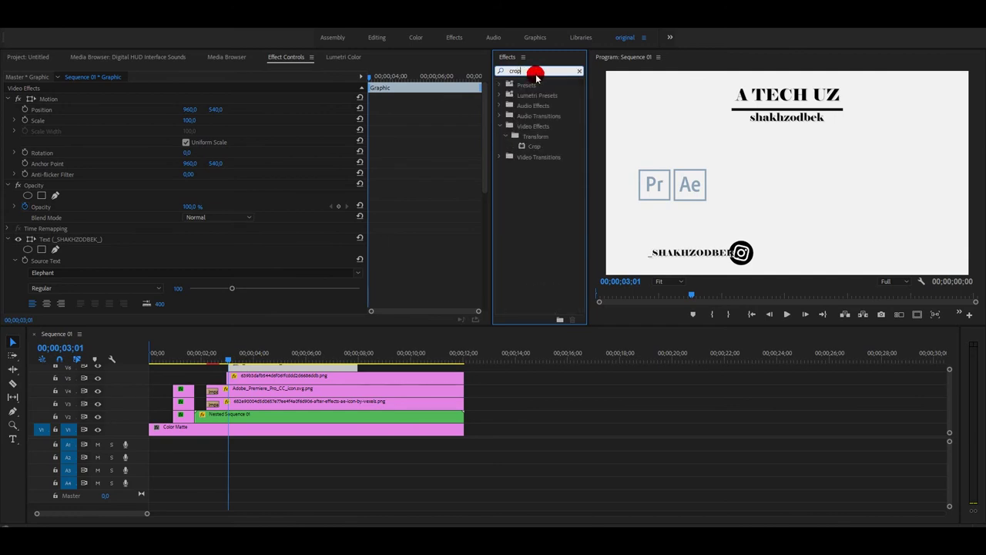
{"action": "left_click_drag", "start_coordinate": [525, 147], "coordinate": [543, 152]}
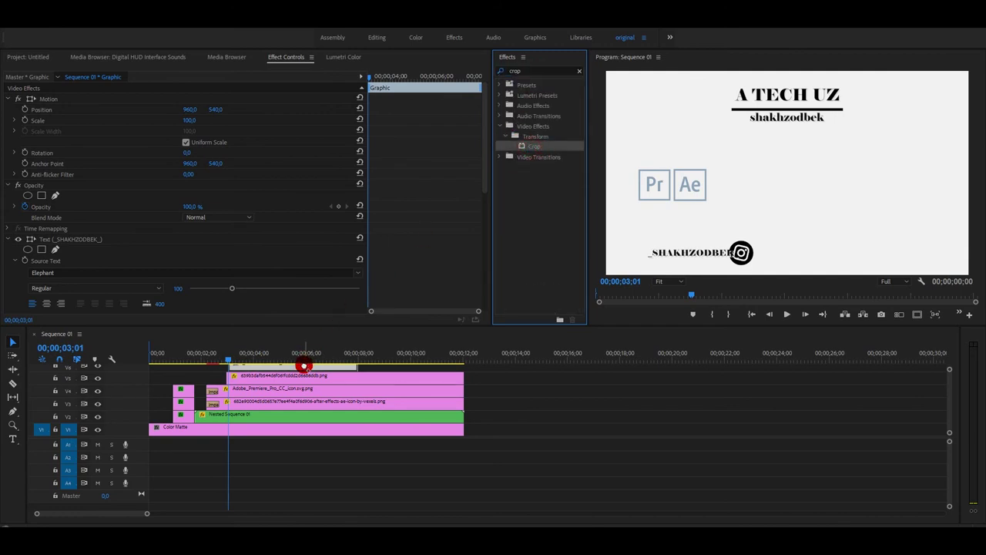
{"action": "left_click_drag", "start_coordinate": [305, 368], "coordinate": [221, 48]}
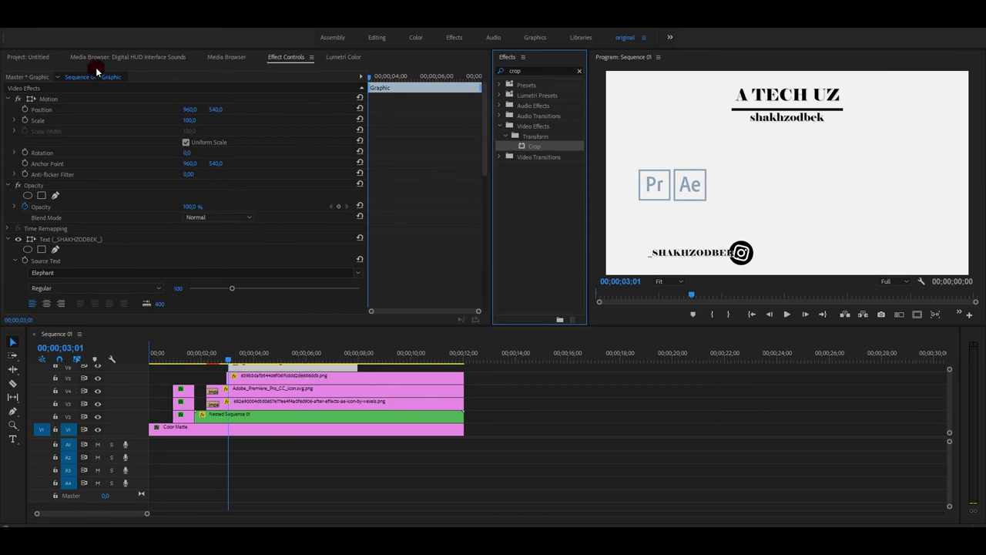
{"action": "scroll", "coordinate": [402, 192], "scroll_direction": "down", "scroll_amount": 10}
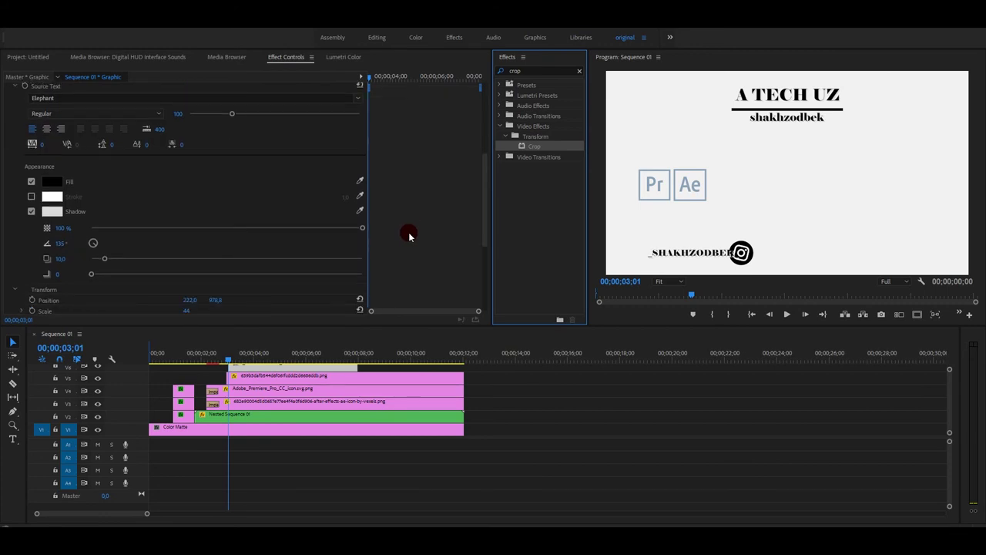
{"action": "left_click_drag", "start_coordinate": [190, 243], "coordinate": [201, 242]}
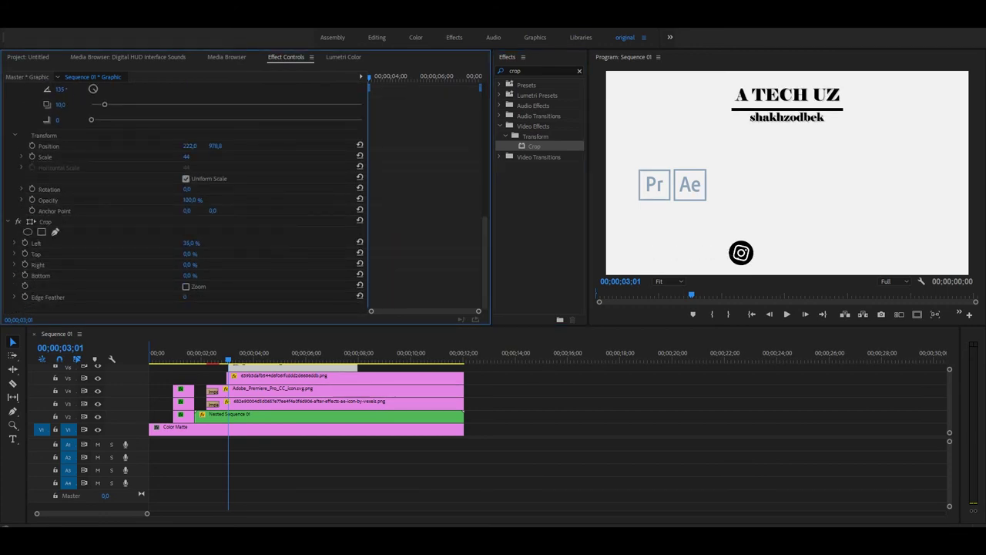
- Test left crop amounts at frames 03;07, 03;11 and 03;00, then return to 03;01
{"action": "left_click", "coordinate": [235, 362]}
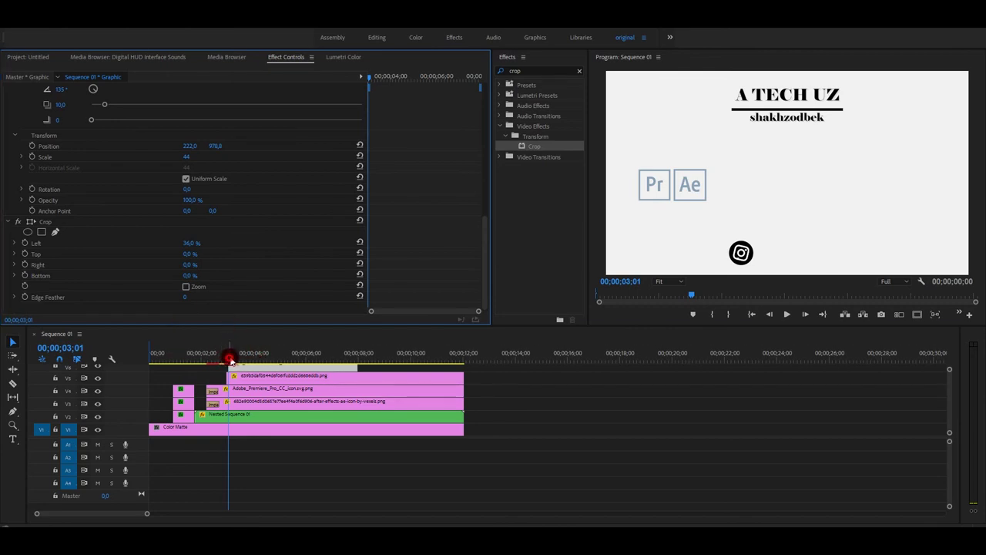
{"action": "left_click_drag", "start_coordinate": [229, 360], "coordinate": [236, 358]}
{"action": "left_click_drag", "start_coordinate": [190, 243], "coordinate": [181, 243]}
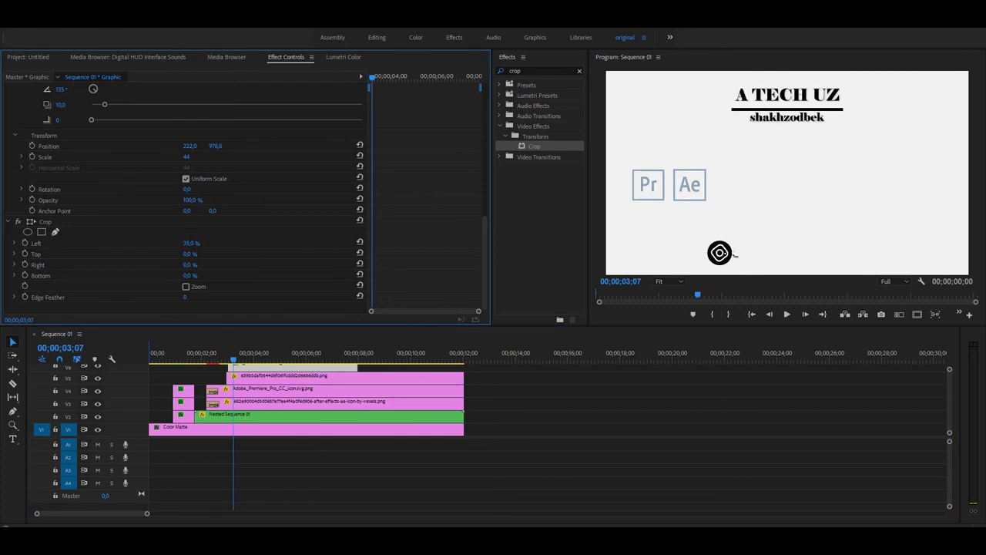
{"action": "left_click_drag", "start_coordinate": [247, 353], "coordinate": [236, 353]}
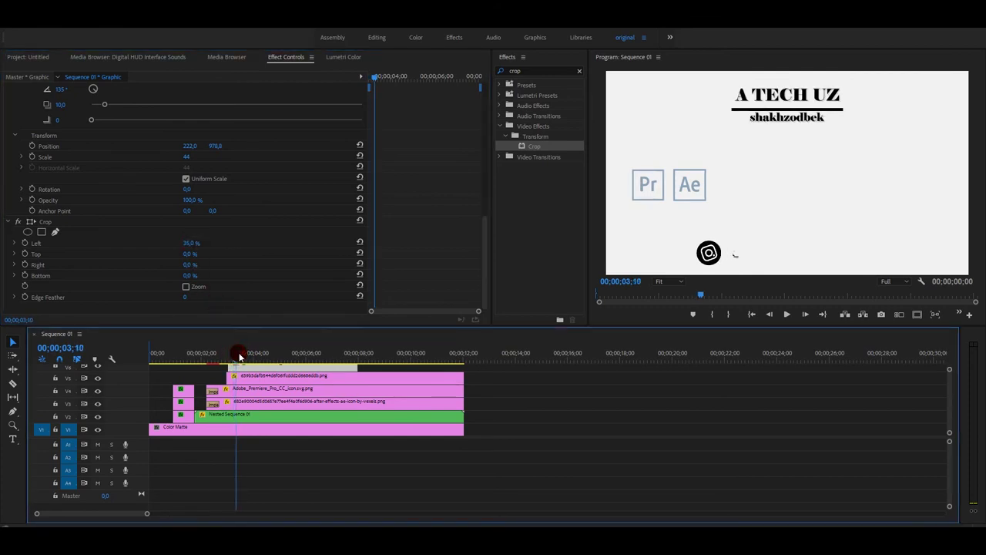
{"action": "left_click", "coordinate": [189, 243]}
{"action": "left_click_drag", "start_coordinate": [190, 242], "coordinate": [180, 242]}
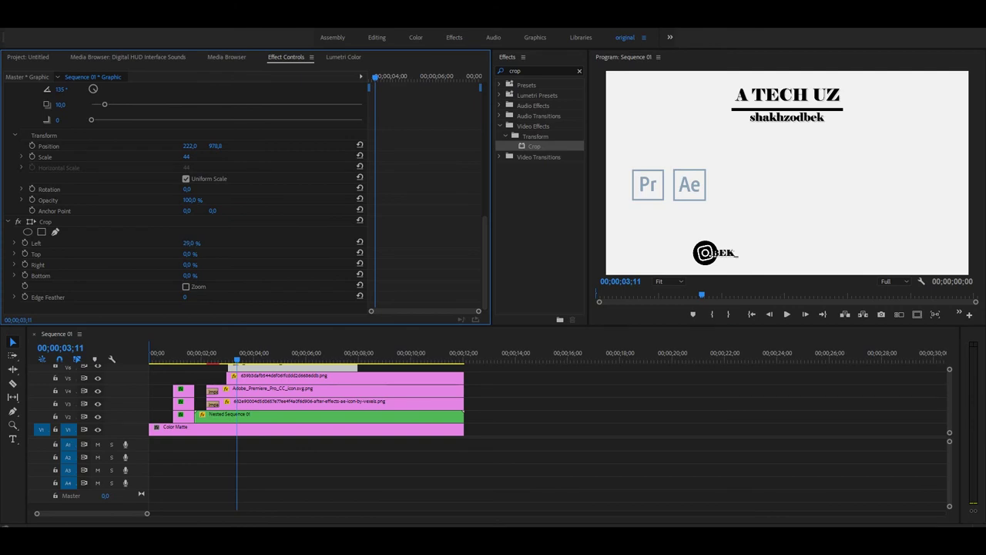
{"action": "left_click", "coordinate": [198, 243]}
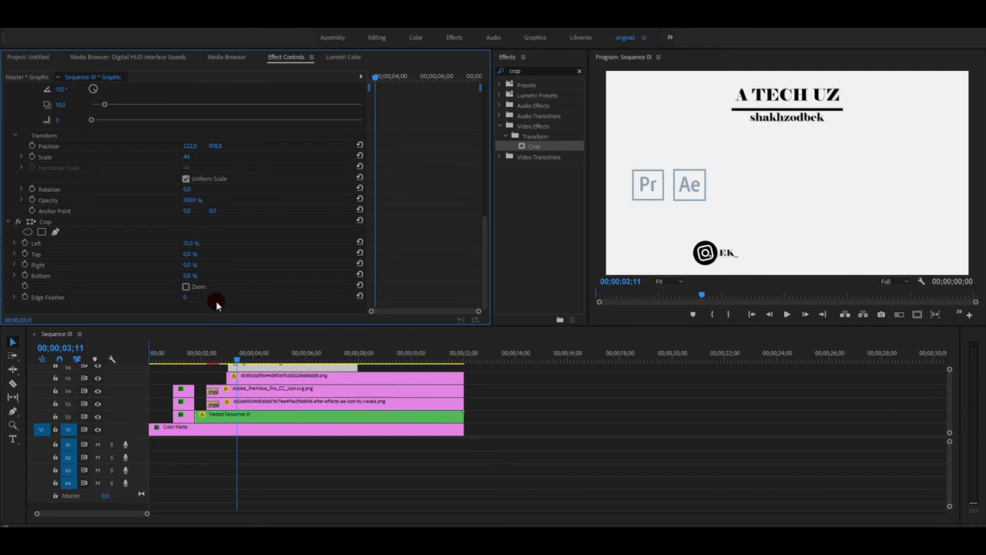
{"action": "left_click_drag", "start_coordinate": [236, 356], "coordinate": [228, 359]}
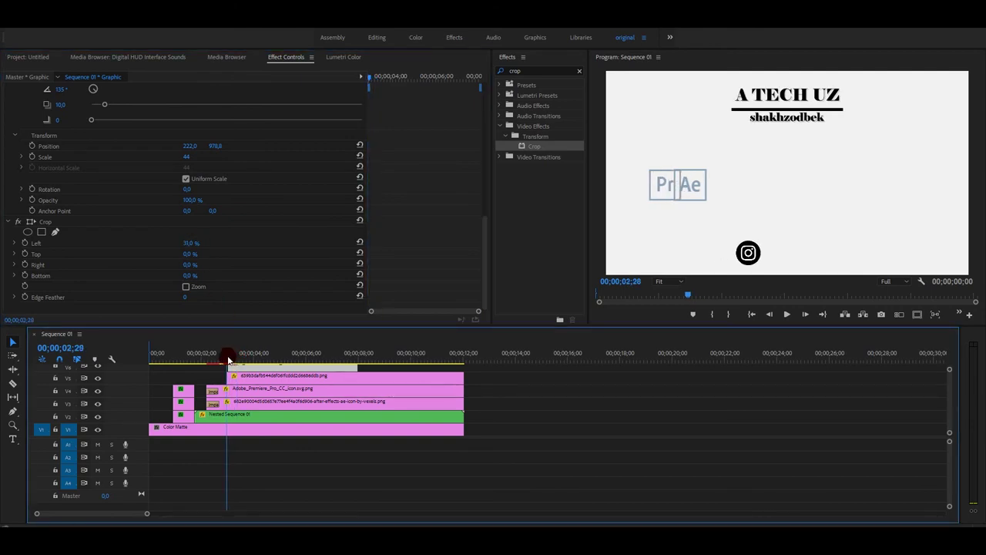
{"action": "left_click", "coordinate": [242, 371]}
{"action": "left_click_drag", "start_coordinate": [191, 243], "coordinate": [168, 243]}
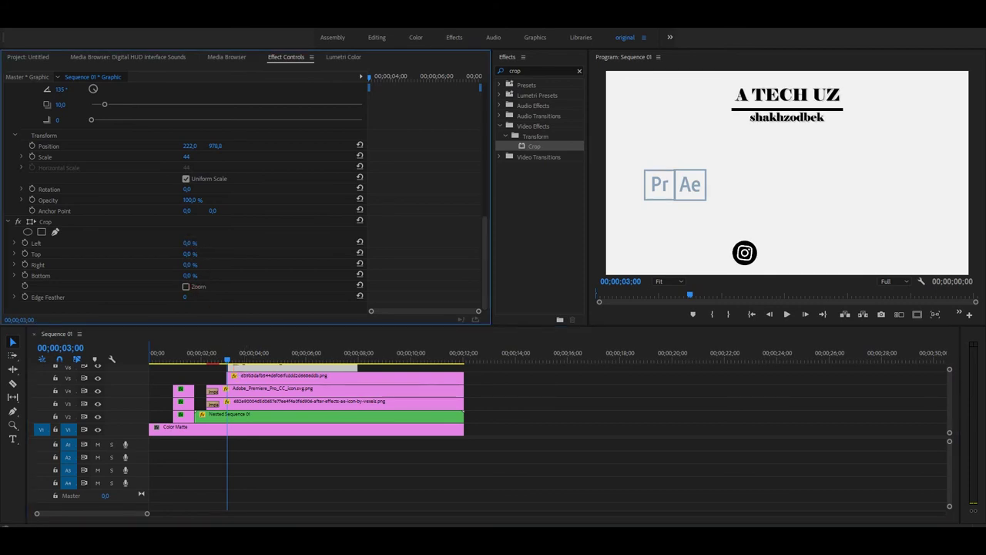
{"action": "left_click", "coordinate": [202, 241]}
{"action": "left_click", "coordinate": [228, 359]}
{"action": "left_click_drag", "start_coordinate": [231, 364], "coordinate": [228, 359]}
{"action": "left_click", "coordinate": [189, 243]}
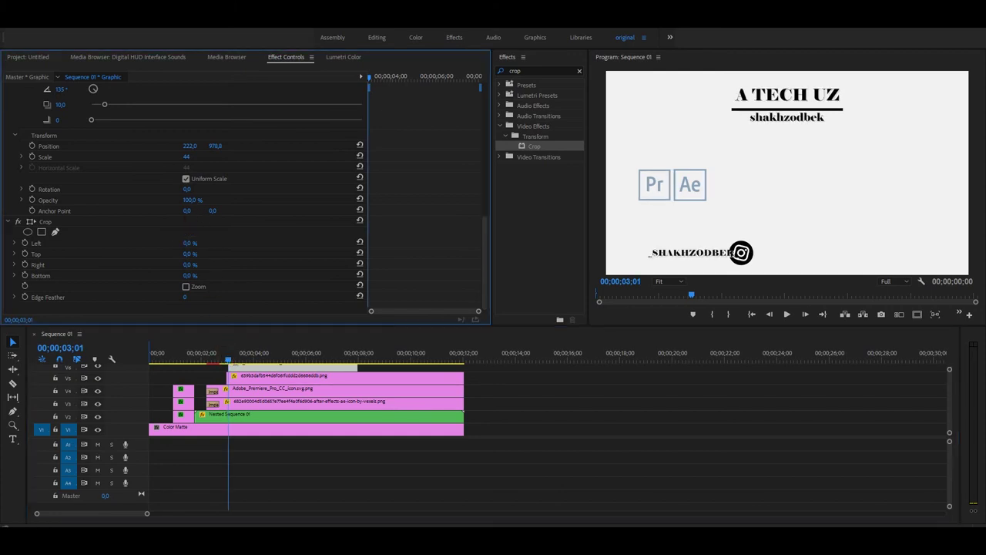
- Keyframe the Left crop at 43% on 03;01, 30% on 03;09 and 24% on 03;15
{"action": "type", "text": "43"}
{"action": "left_click", "coordinate": [121, 241]}
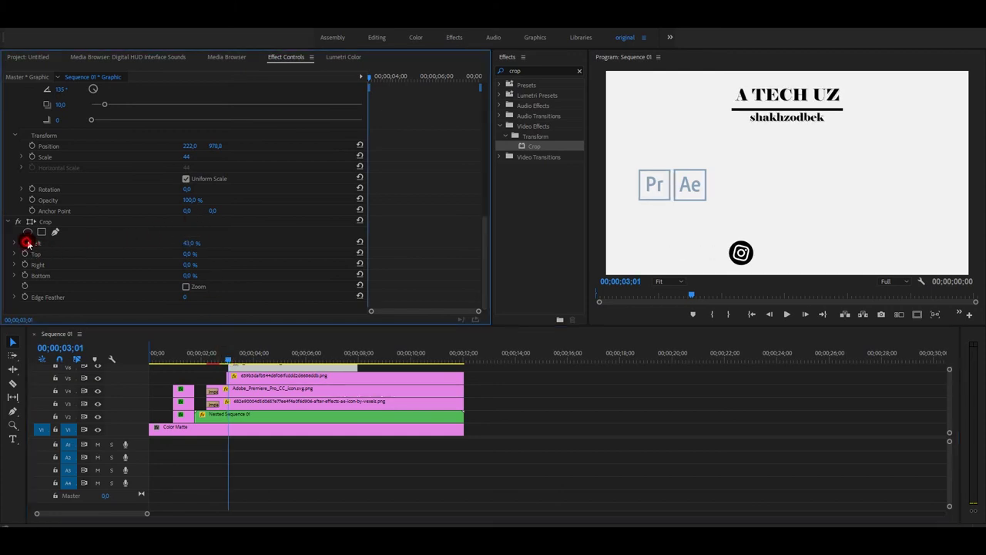
{"action": "left_click", "coordinate": [27, 243]}
{"action": "left_click_drag", "start_coordinate": [231, 360], "coordinate": [251, 359]}
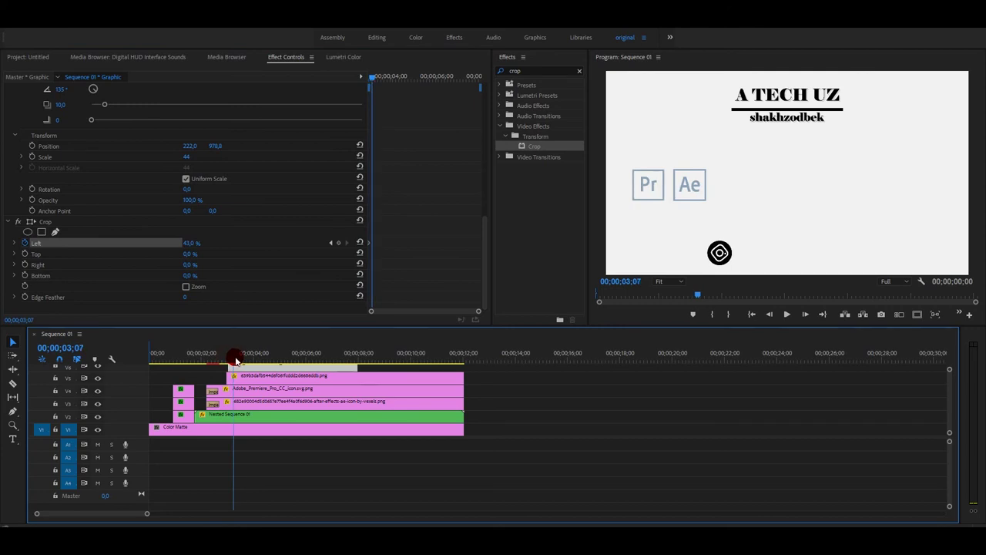
{"action": "type", "text": "30"}
{"action": "key", "text": "Return"}
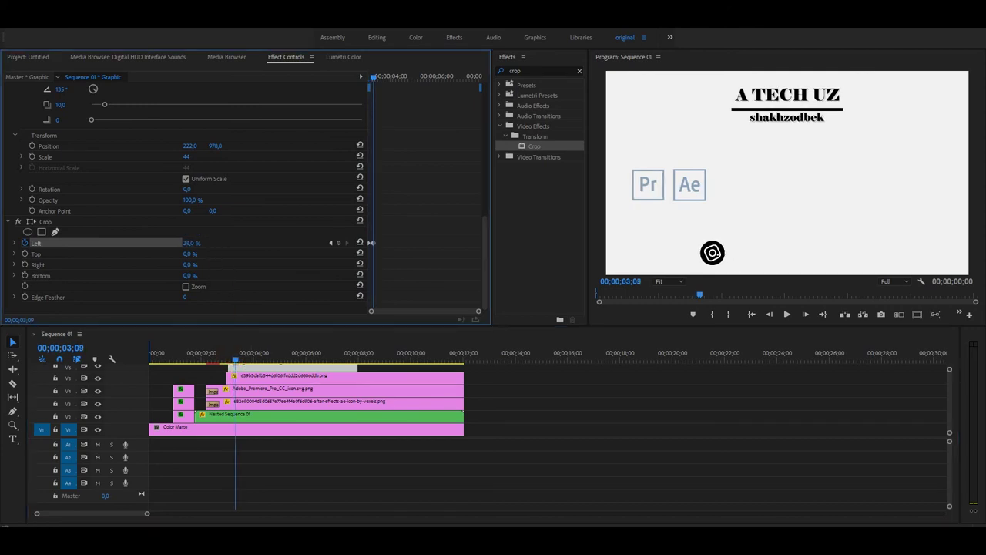
{"action": "left_click_drag", "start_coordinate": [191, 242], "coordinate": [204, 260]}
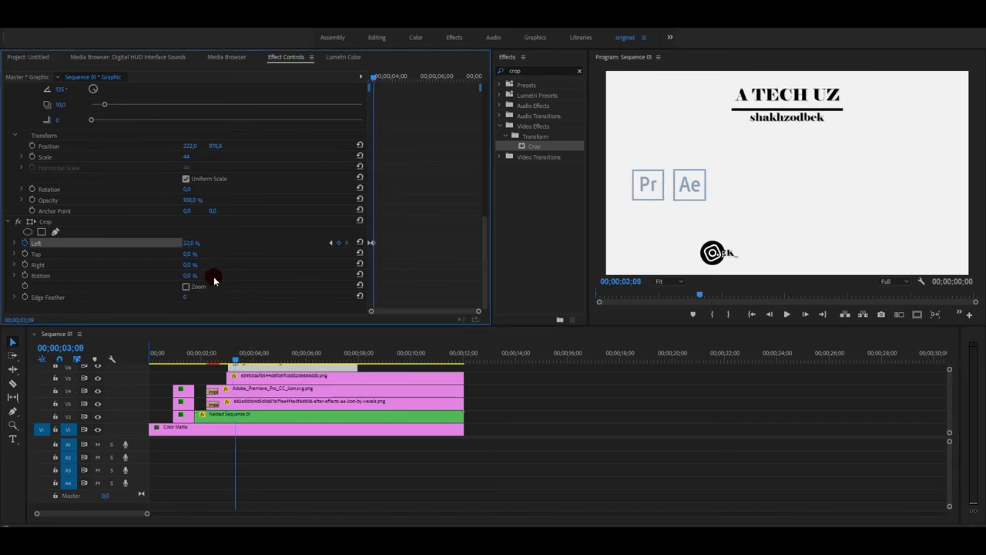
{"action": "left_click_drag", "start_coordinate": [236, 366], "coordinate": [240, 359]}
{"action": "left_click", "coordinate": [191, 242]}
{"action": "type", "text": "24"}
{"action": "key", "text": "Return"}
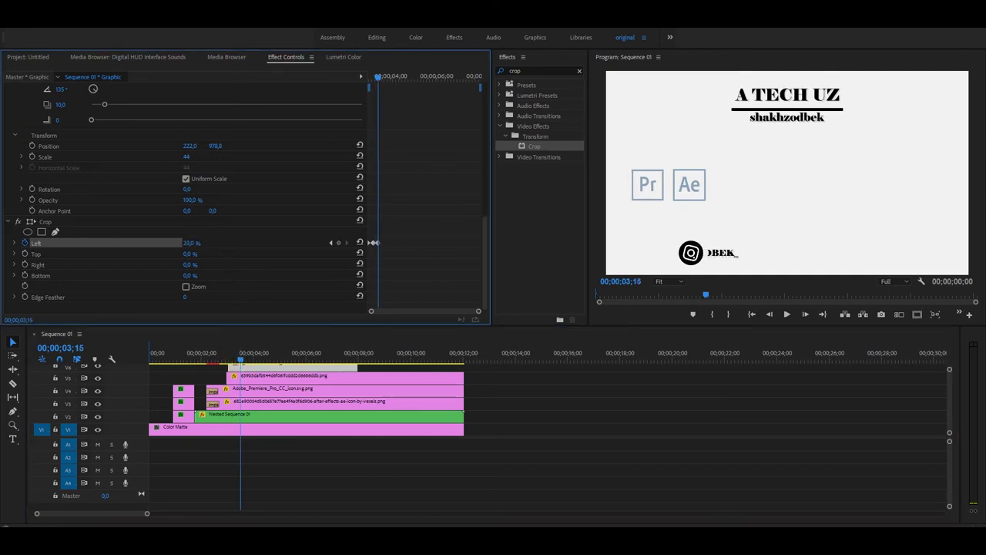
- Add Left crop keyframes of 12% at 03;20 and 0% at 04;05, then play the reveal
{"action": "left_click", "coordinate": [232, 365]}
{"action": "left_click_drag", "start_coordinate": [242, 362], "coordinate": [245, 361]}
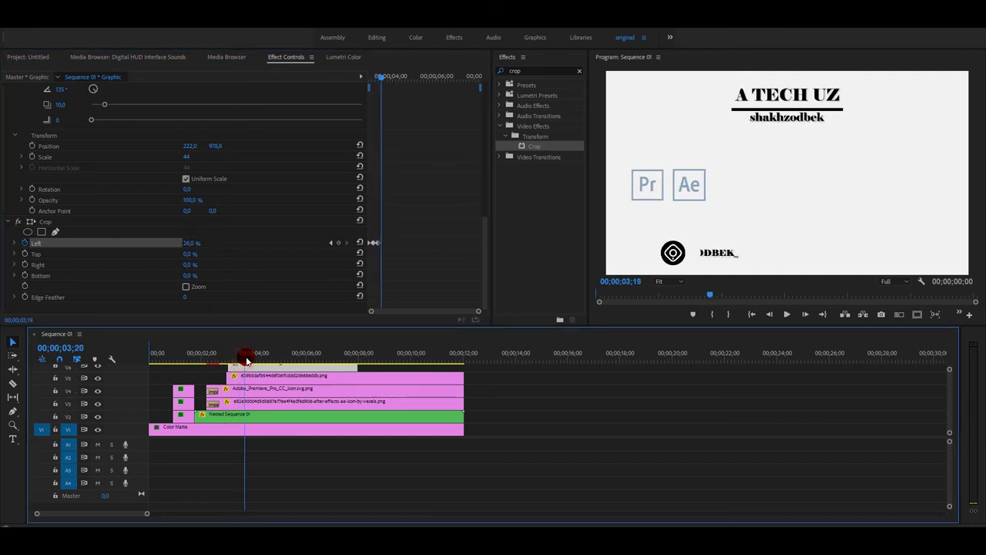
{"action": "left_click", "coordinate": [192, 242]}
{"action": "type", "text": "12"}
{"action": "key", "text": "Return"}
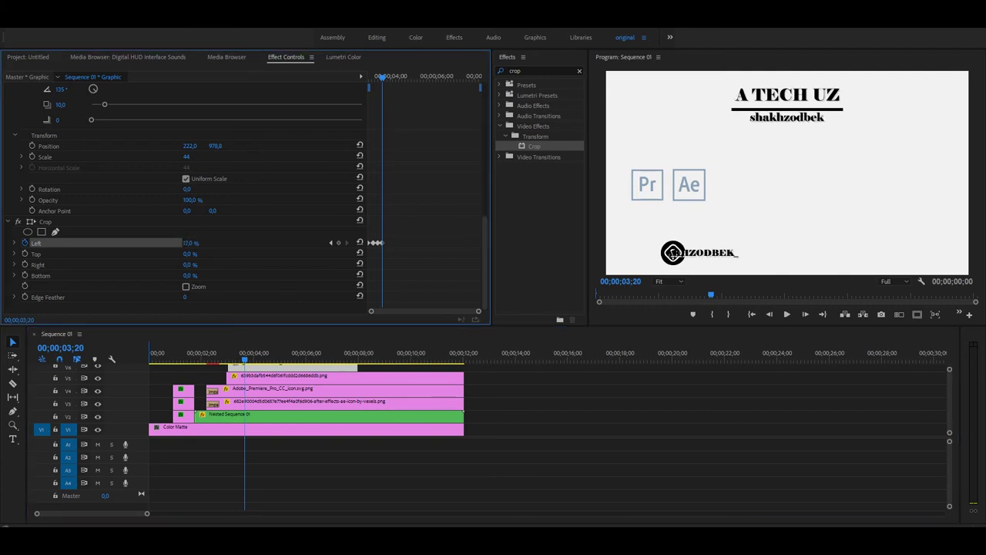
{"action": "left_click_drag", "start_coordinate": [246, 359], "coordinate": [258, 359]}
{"action": "left_click", "coordinate": [193, 242]}
{"action": "type", "text": "0"}
{"action": "key", "text": "Return"}
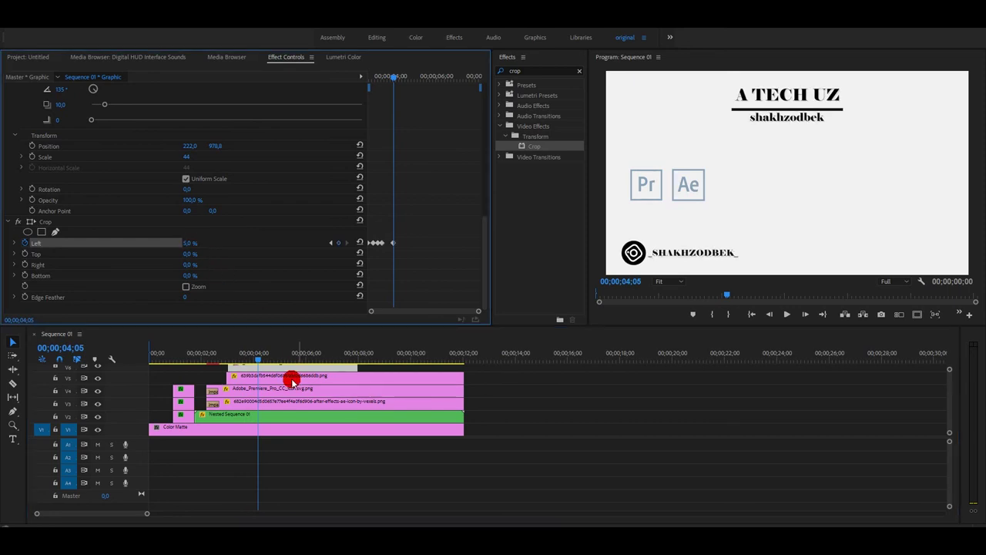
{"action": "left_click_drag", "start_coordinate": [257, 354], "coordinate": [230, 357]}
{"action": "left_click", "coordinate": [786, 314]}
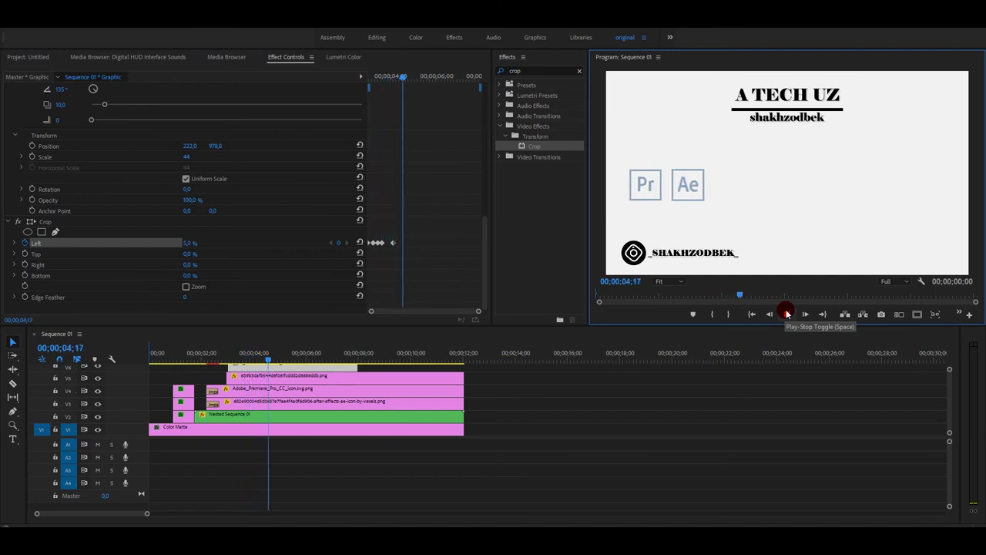
- Rewind to 00;00, play the whole title through, then show the Project panel's media
{"action": "left_click", "coordinate": [786, 313]}
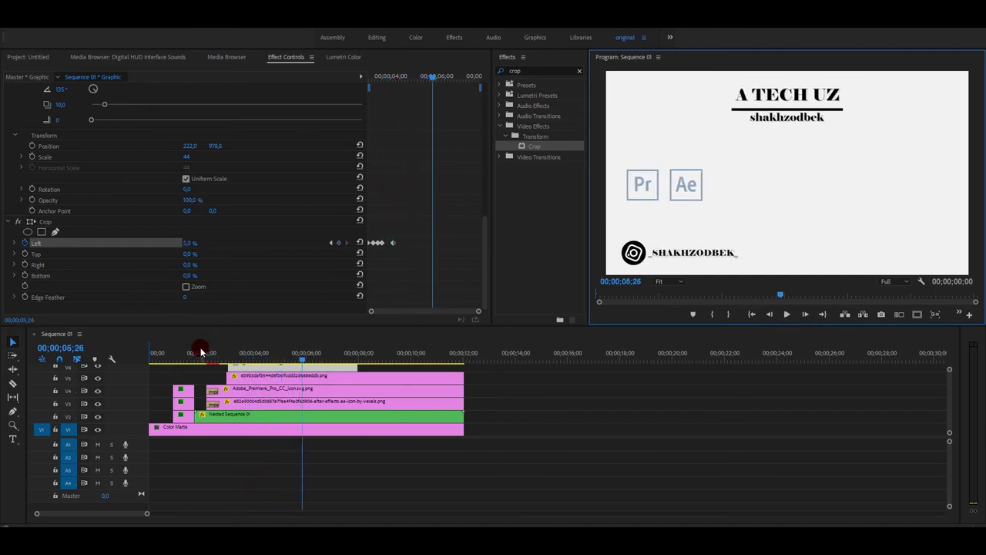
{"action": "left_click", "coordinate": [156, 352]}
{"action": "left_click", "coordinate": [786, 314]}
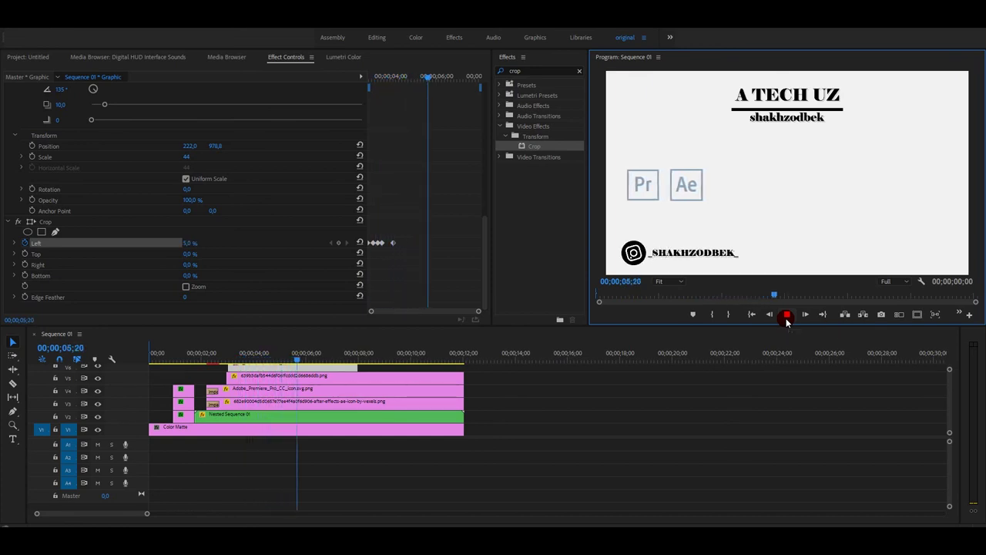
{"action": "left_click", "coordinate": [787, 315]}
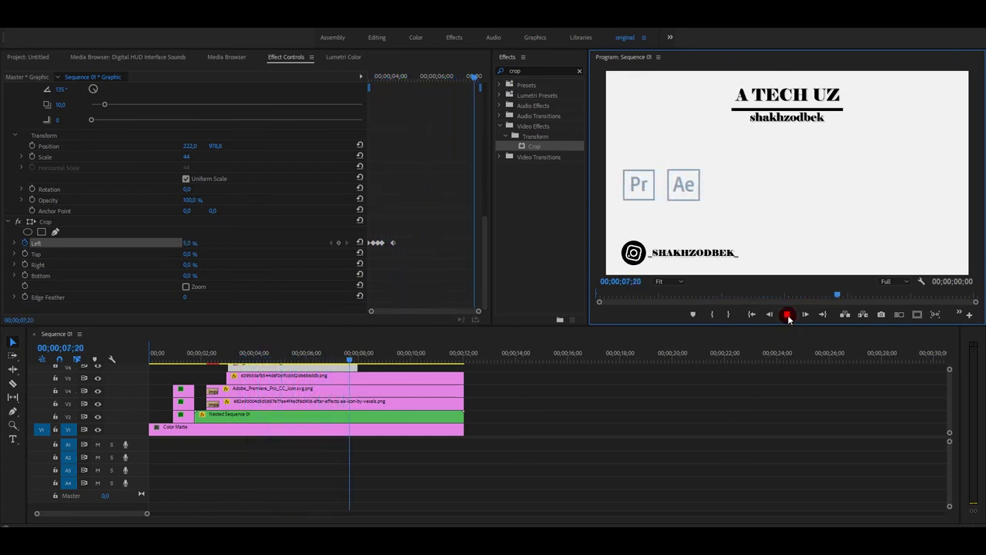
{"action": "left_click", "coordinate": [418, 257]}
{"action": "left_click", "coordinate": [38, 57]}
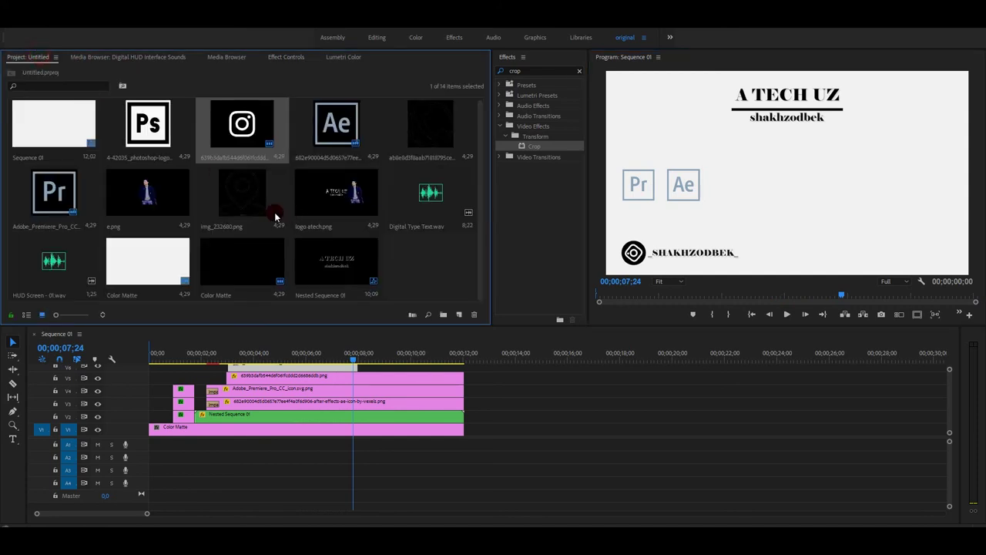
- Place logo atech.png from the Project panel onto track V7 above the other clips
{"action": "left_click_drag", "start_coordinate": [241, 194], "coordinate": [316, 357]}
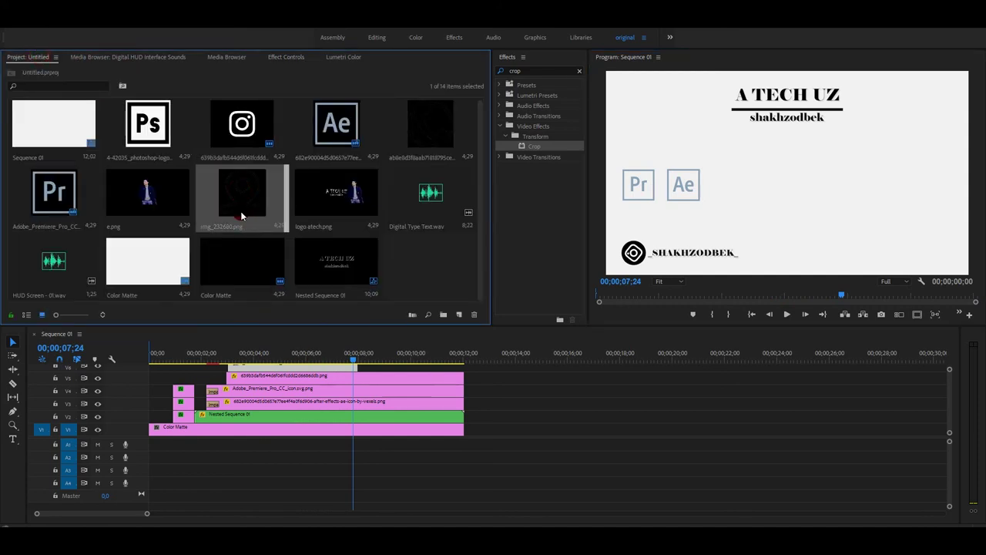
{"action": "left_click", "coordinate": [951, 406]}
{"action": "scroll", "coordinate": [940, 407], "scroll_direction": "up", "scroll_amount": 3}
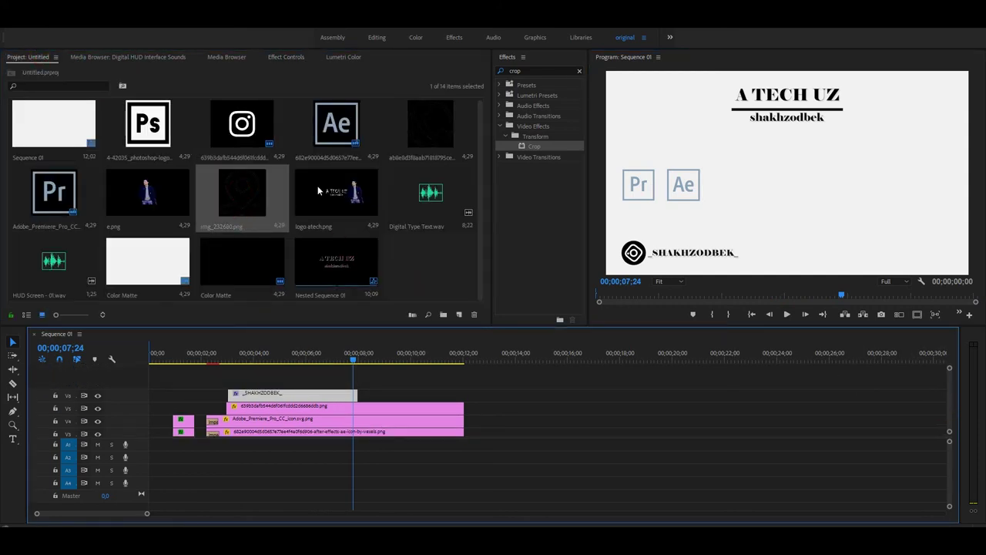
{"action": "left_click_drag", "start_coordinate": [317, 191], "coordinate": [380, 383]}
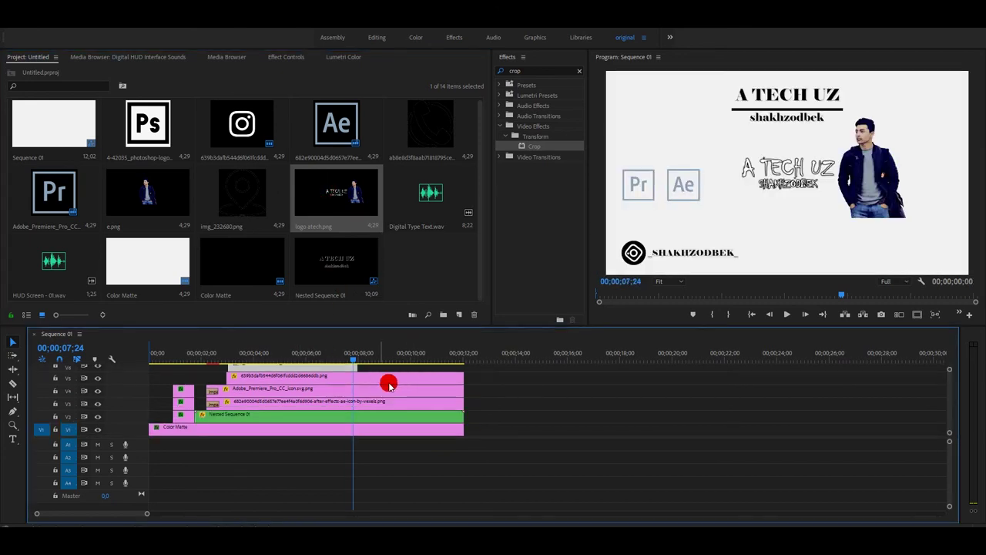
{"action": "scroll", "coordinate": [950, 394], "scroll_direction": "up", "scroll_amount": 3}
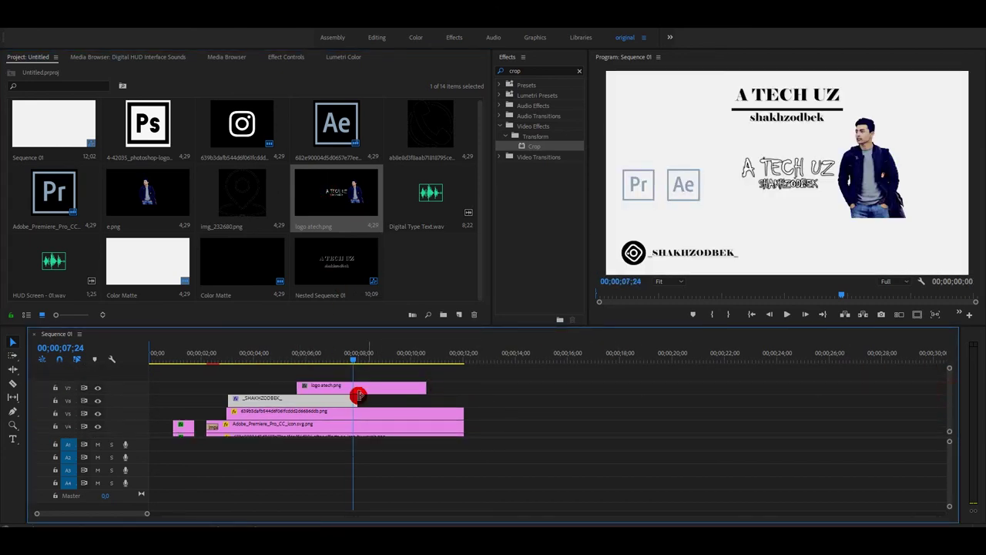
- Trim logo atech.png to run from about 5 seconds to the end of the other clips
{"action": "left_click_drag", "start_coordinate": [424, 385], "coordinate": [464, 385]}
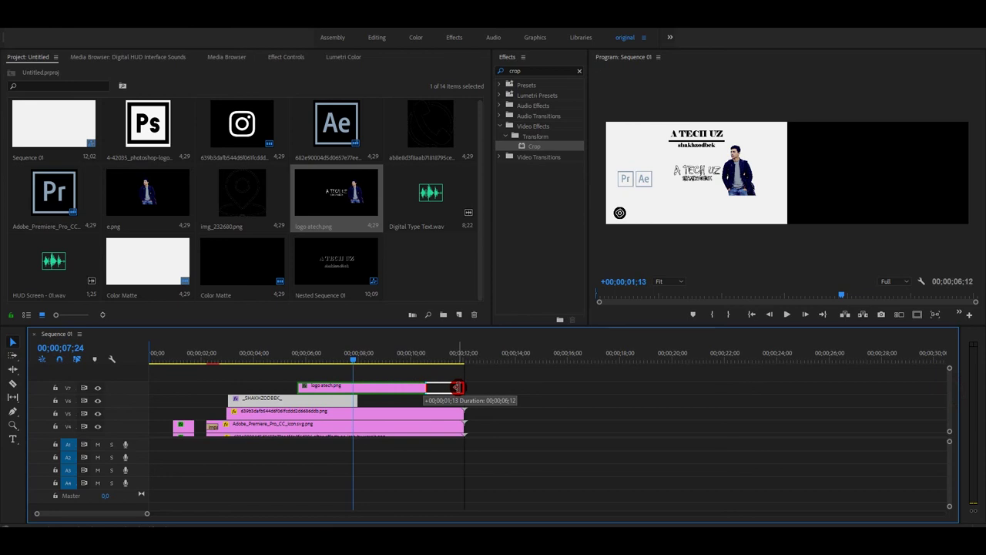
{"action": "left_click_drag", "start_coordinate": [283, 386], "coordinate": [285, 386]}
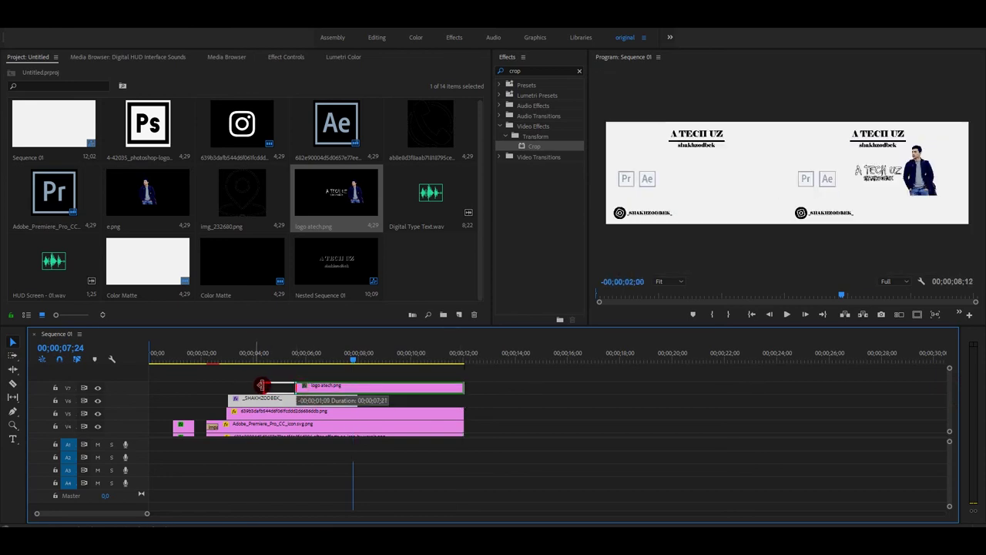
{"action": "left_click_drag", "start_coordinate": [352, 353], "coordinate": [310, 353]}
{"action": "left_click", "coordinate": [327, 385]}
{"action": "left_click", "coordinate": [272, 58]}
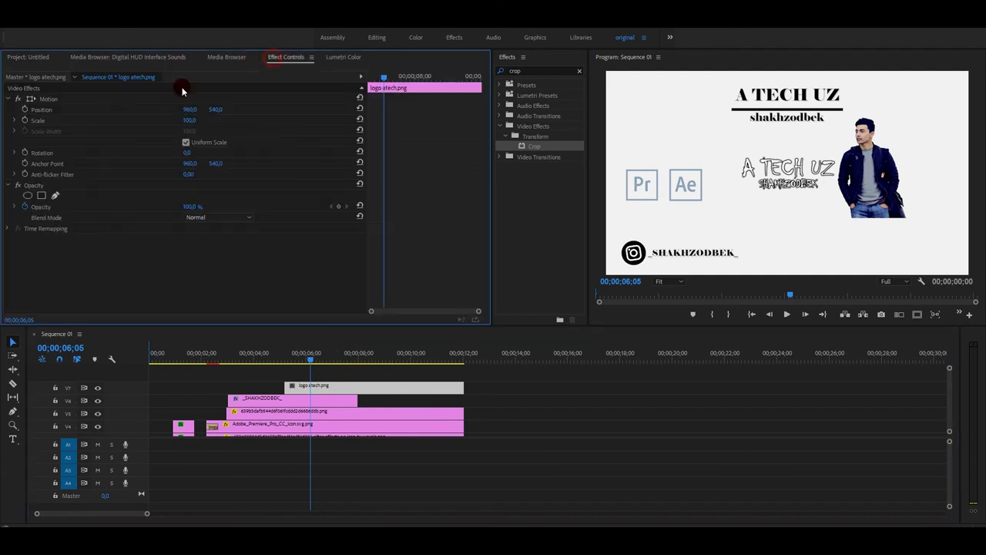
- Scale logo atech.png to 49% and move it to Position 1575, 968 in the bottom-right corner
{"action": "mouse_move", "coordinate": [193, 117]}
{"action": "left_mouse_down"}
{"action": "mouse_move", "coordinate": [225, 111]}
{"action": "mouse_move", "coordinate": [208, 137]}
{"action": "left_mouse_up"}
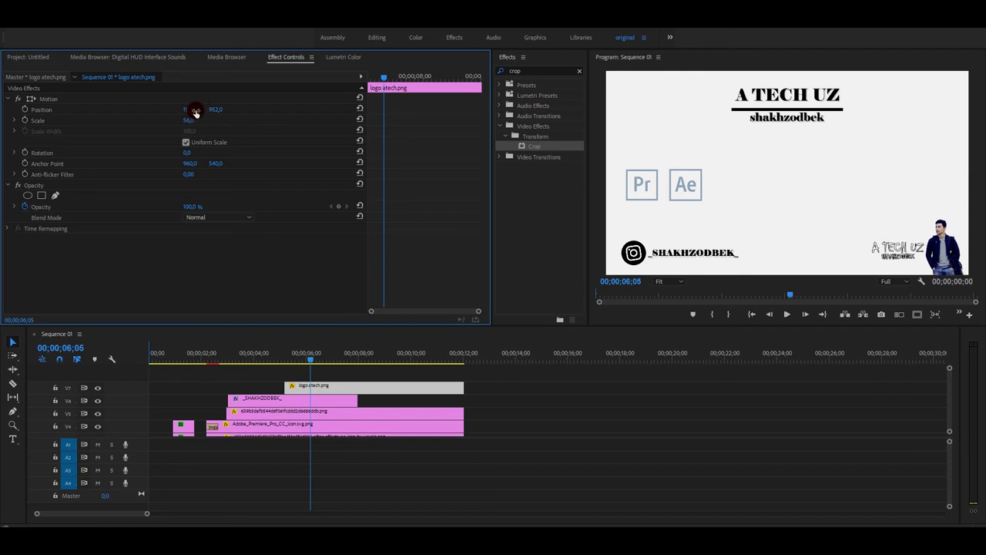
{"action": "mouse_move", "coordinate": [188, 120]}
{"action": "left_mouse_down"}
{"action": "mouse_move", "coordinate": [178, 120]}
{"action": "mouse_move", "coordinate": [220, 110]}
{"action": "mouse_move", "coordinate": [201, 110]}
{"action": "left_mouse_up"}
{"action": "left_click", "coordinate": [578, 72]}
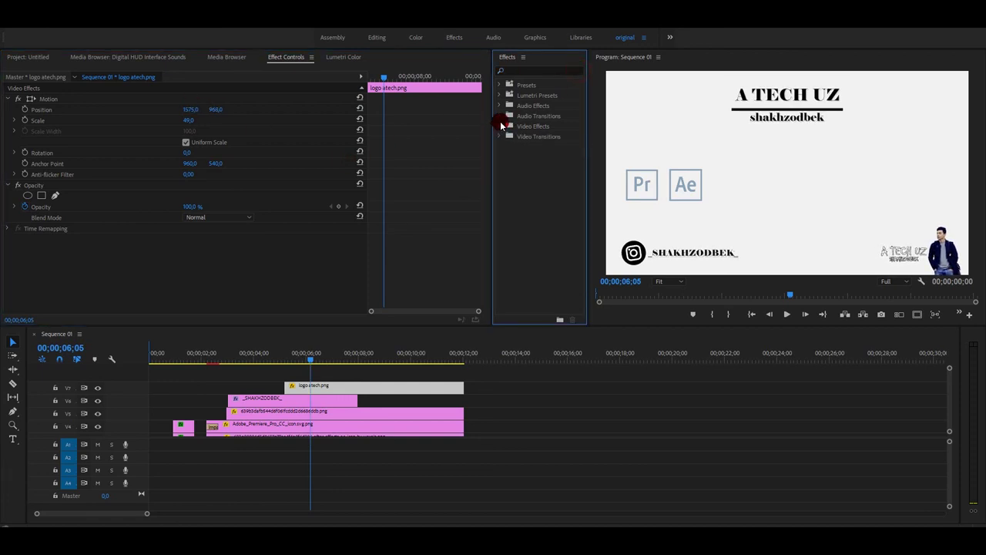
- Apply the Orange83.com Text/Image Animation Swipe IN preset to the logo clip, replacing a wrong first choice
{"action": "left_click", "coordinate": [498, 85]}
{"action": "left_click", "coordinate": [505, 157]}
{"action": "left_click", "coordinate": [516, 166]}
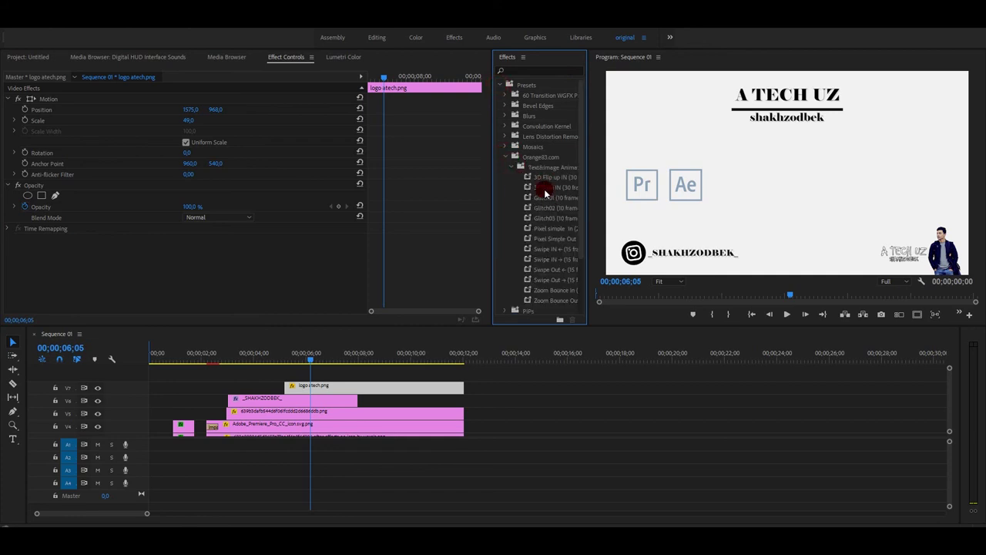
{"action": "scroll", "coordinate": [545, 187], "scroll_direction": "down", "scroll_amount": 3}
{"action": "left_click", "coordinate": [552, 177]}
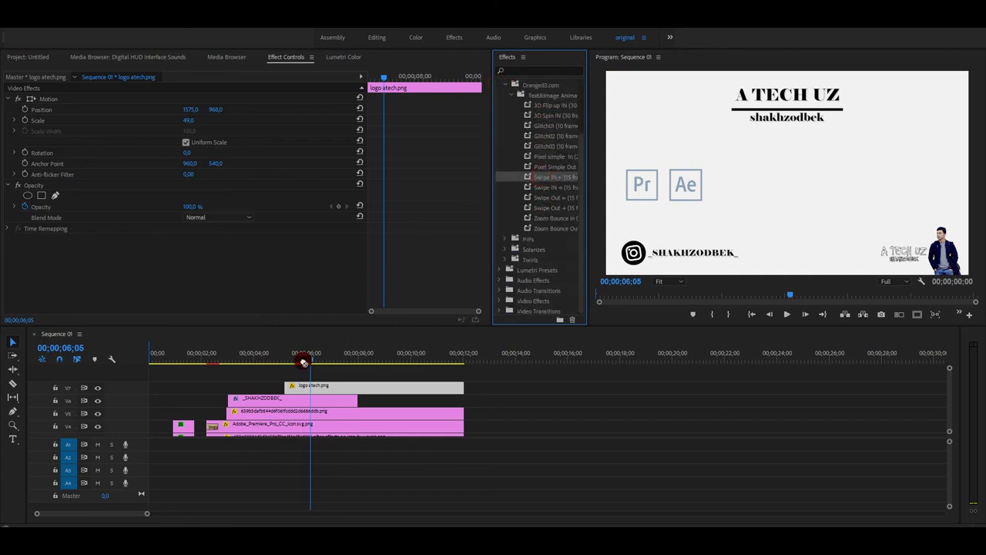
{"action": "mouse_move", "coordinate": [309, 359]}
{"action": "left_mouse_down"}
{"action": "mouse_move", "coordinate": [308, 385]}
{"action": "mouse_move", "coordinate": [354, 354]}
{"action": "mouse_move", "coordinate": [394, 358]}
{"action": "left_mouse_up"}
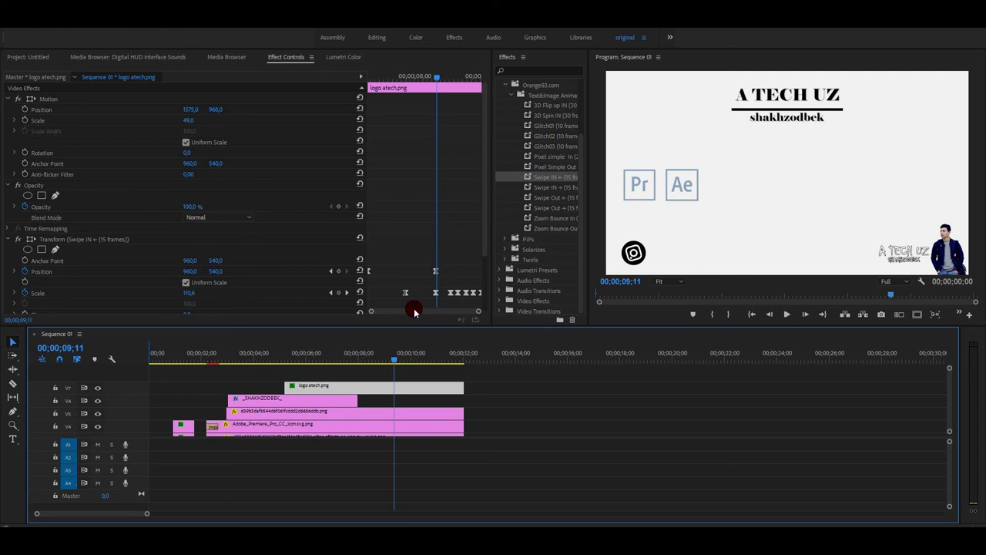
{"action": "key", "text": "ctrl+z"}
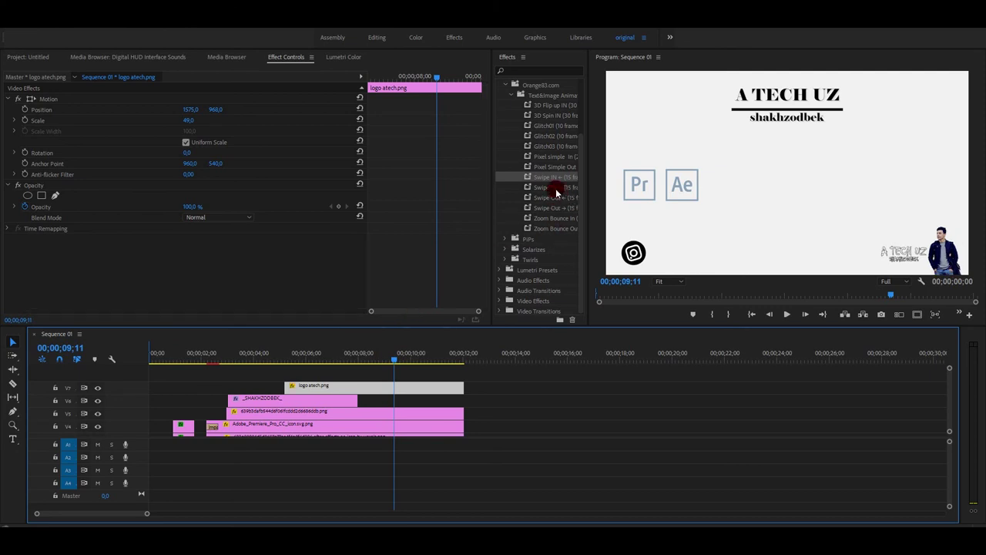
{"action": "left_click_drag", "start_coordinate": [555, 188], "coordinate": [352, 385]}
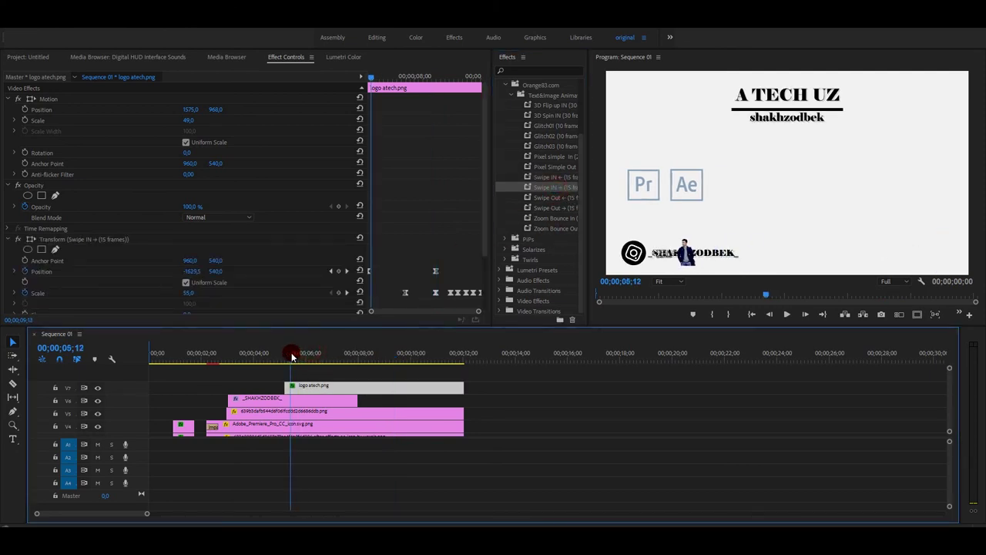
- Preview the swipe and adjust Motion Position so the logo settles at bottom right
{"action": "left_click_drag", "start_coordinate": [304, 355], "coordinate": [280, 355]}
{"action": "left_click", "coordinate": [785, 316]}
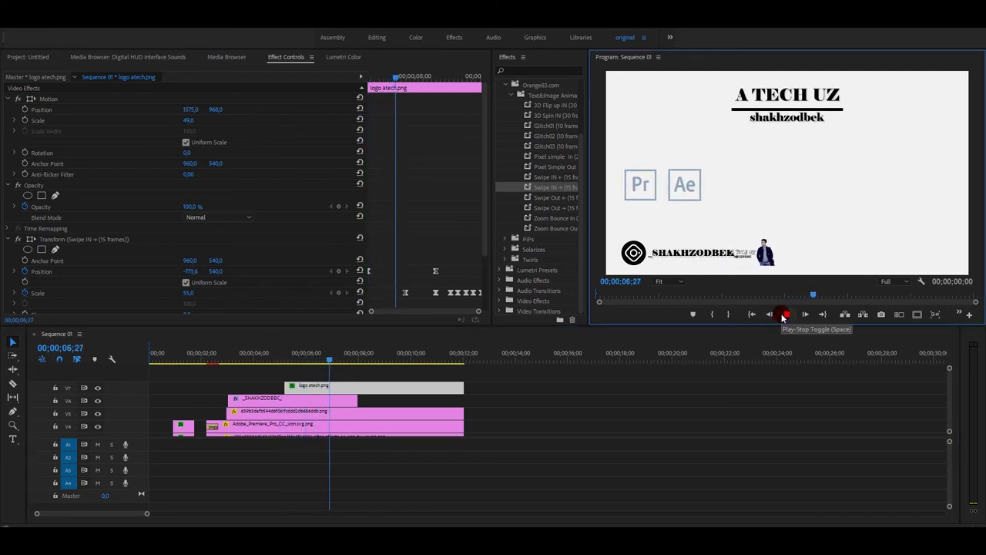
{"action": "left_click", "coordinate": [784, 315]}
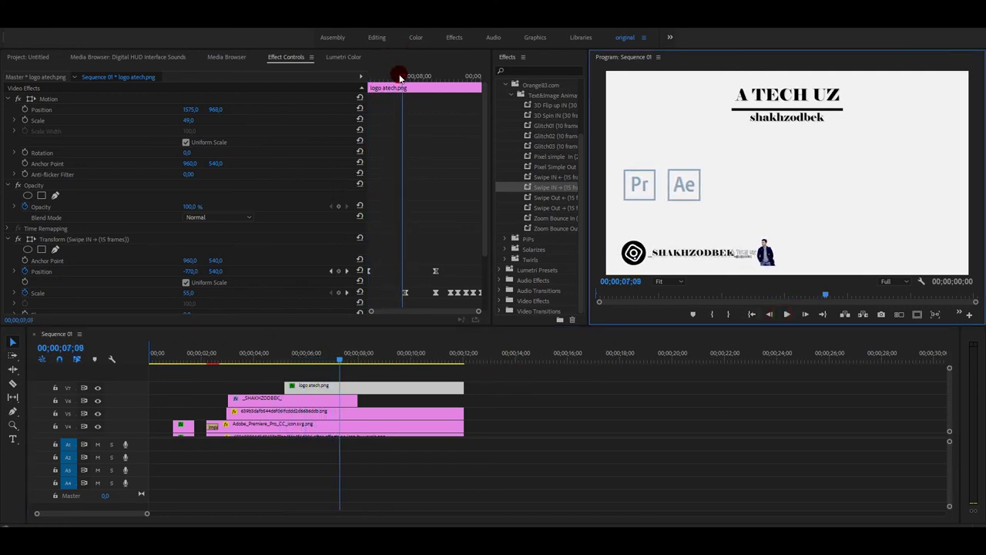
{"action": "left_click_drag", "start_coordinate": [400, 77], "coordinate": [407, 77]}
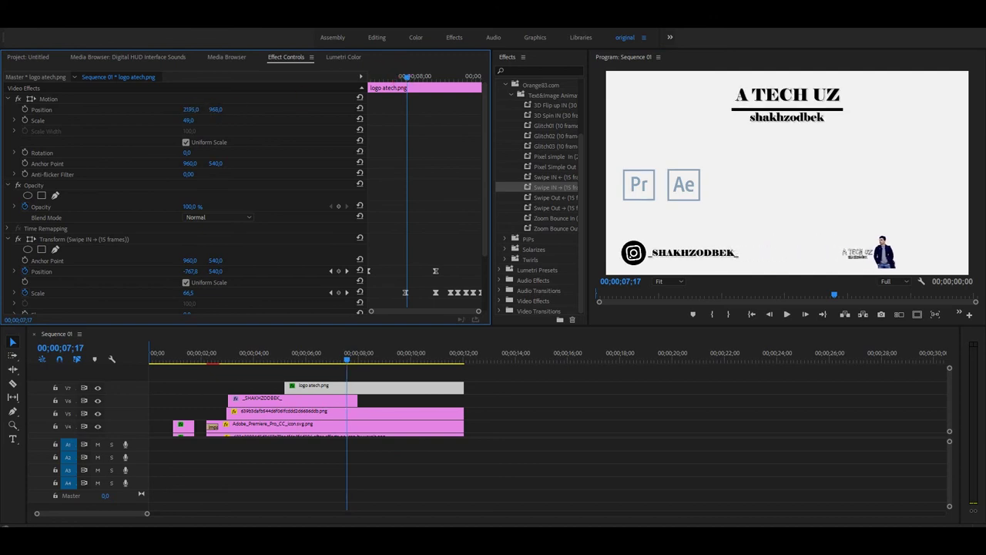
{"action": "mouse_move", "coordinate": [190, 109]}
{"action": "left_mouse_down"}
{"action": "mouse_move", "coordinate": [183, 112]}
{"action": "mouse_move", "coordinate": [220, 99]}
{"action": "left_mouse_up"}
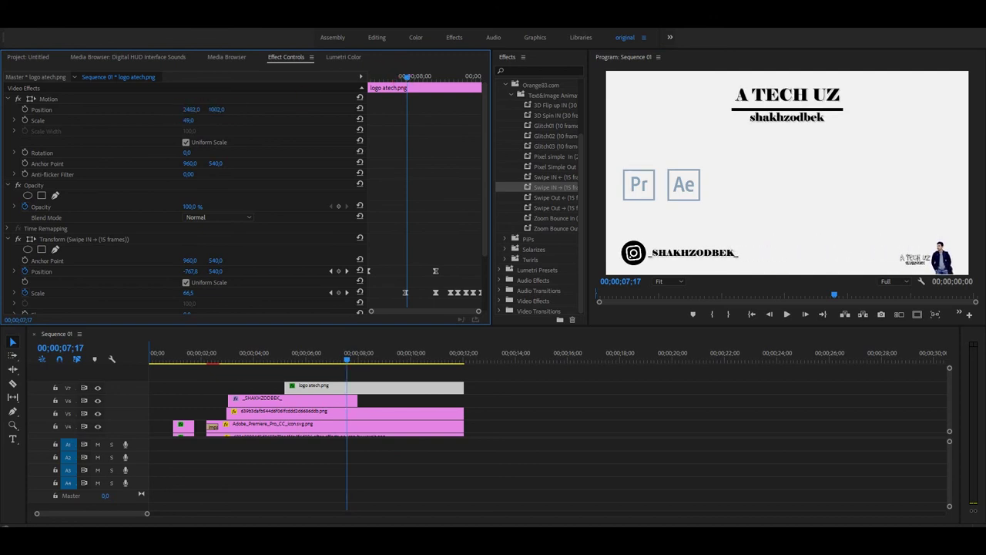
{"action": "left_click_drag", "start_coordinate": [339, 344], "coordinate": [354, 352]}
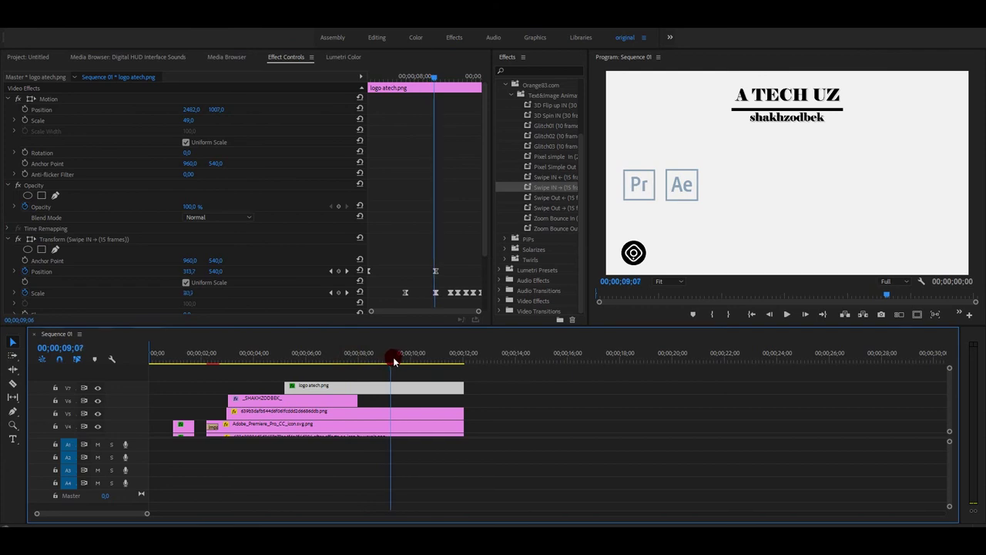
{"action": "mouse_move", "coordinate": [179, 110]}
{"action": "left_mouse_down"}
{"action": "mouse_move", "coordinate": [369, 333]}
{"action": "mouse_move", "coordinate": [419, 356]}
{"action": "left_mouse_up"}
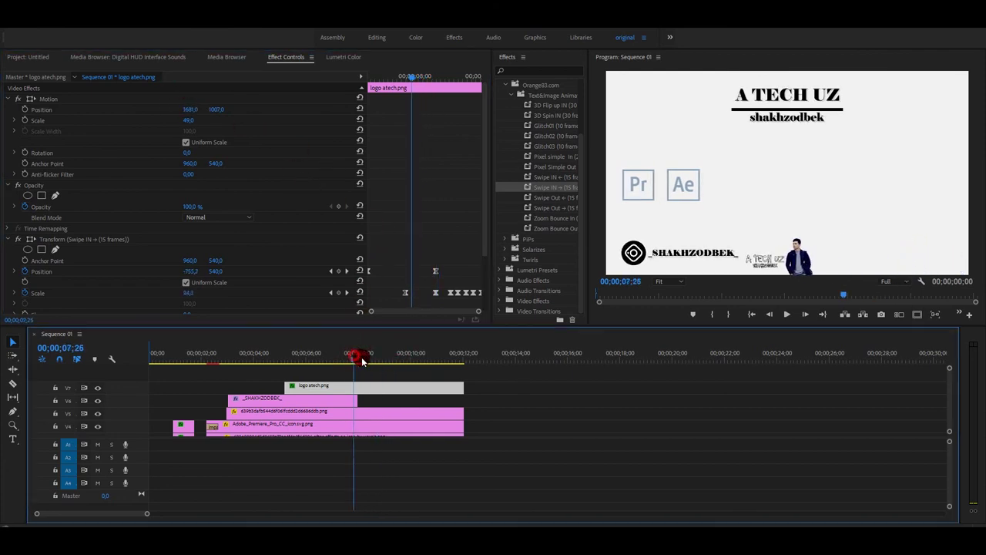
{"action": "left_click_drag", "start_coordinate": [418, 356], "coordinate": [422, 352]}
{"action": "mouse_move", "coordinate": [192, 109]}
{"action": "left_mouse_down"}
{"action": "mouse_move", "coordinate": [165, 110]}
{"action": "mouse_move", "coordinate": [224, 110]}
{"action": "mouse_move", "coordinate": [202, 109]}
{"action": "left_mouse_up"}
- Replay the logo swipe-in and review it frame by frame
{"action": "left_click_drag", "start_coordinate": [404, 353], "coordinate": [282, 353]}
{"action": "left_click", "coordinate": [785, 315]}
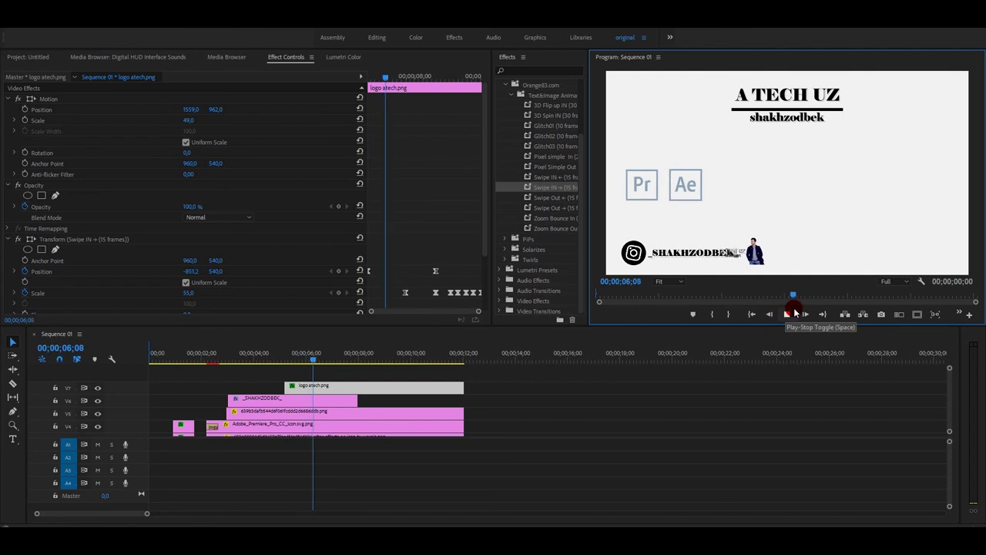
{"action": "left_click", "coordinate": [786, 314]}
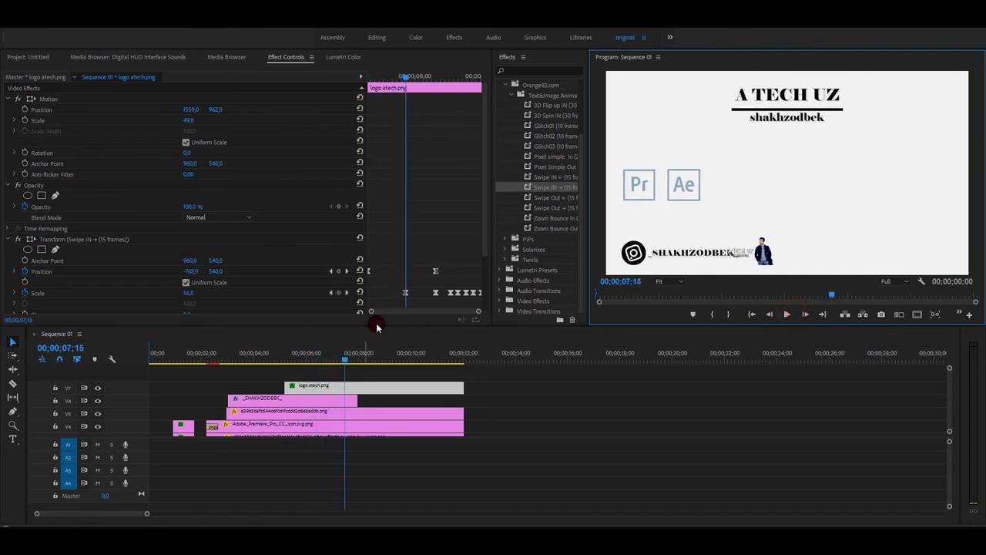
{"action": "scroll", "coordinate": [362, 308], "scroll_direction": "down", "scroll_amount": 2}
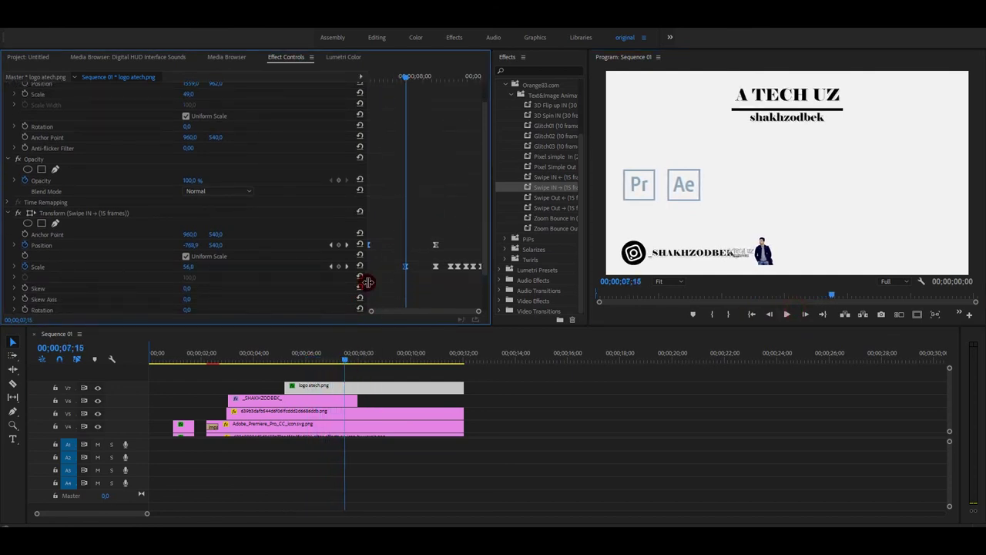
{"action": "mouse_move", "coordinate": [404, 77]}
{"action": "left_mouse_down"}
{"action": "mouse_move", "coordinate": [443, 88]}
{"action": "mouse_move", "coordinate": [187, 121]}
{"action": "left_mouse_up"}
{"action": "scroll", "coordinate": [273, 105], "scroll_direction": "up", "scroll_amount": 1}
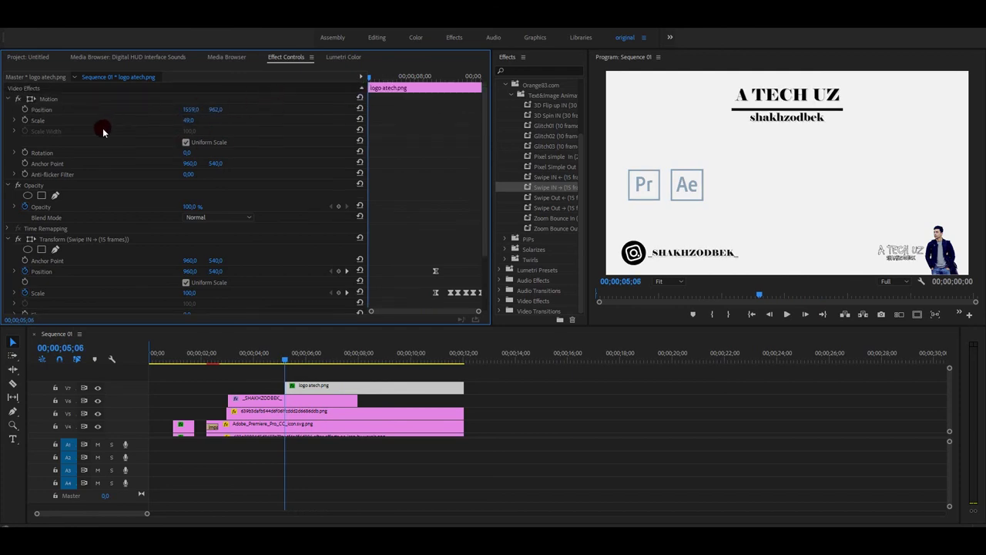
- Keyframe the logo's Position Y at 1232 on 05;06, 933 on 05;16, 963 on 05;18, then play it
{"action": "left_click", "coordinate": [25, 110]}
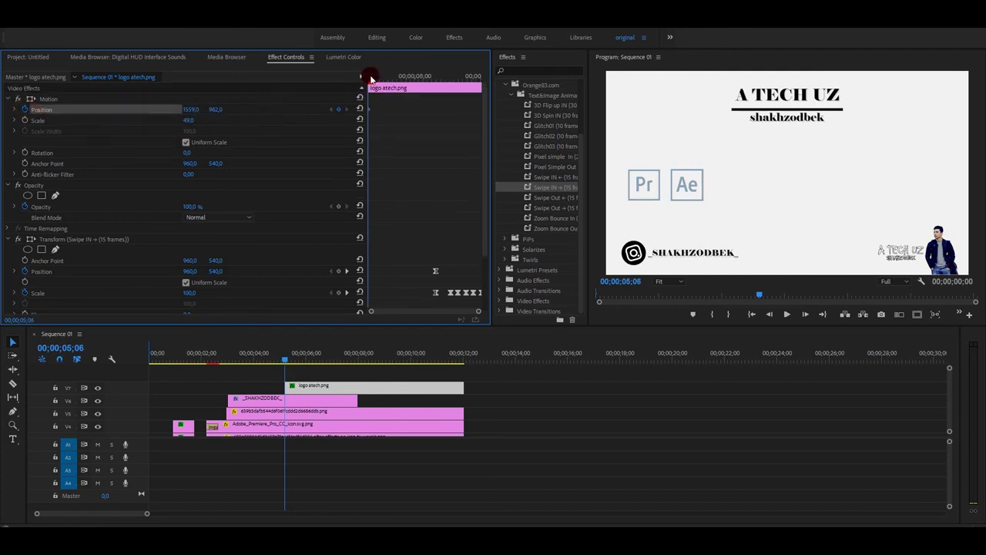
{"action": "left_click_drag", "start_coordinate": [216, 109], "coordinate": [370, 110]}
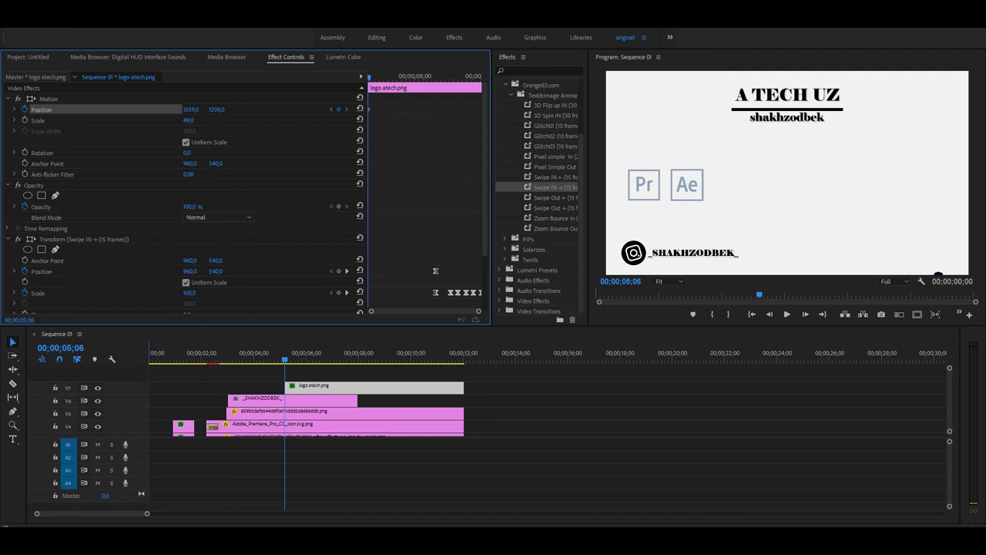
{"action": "left_click", "coordinate": [377, 75]}
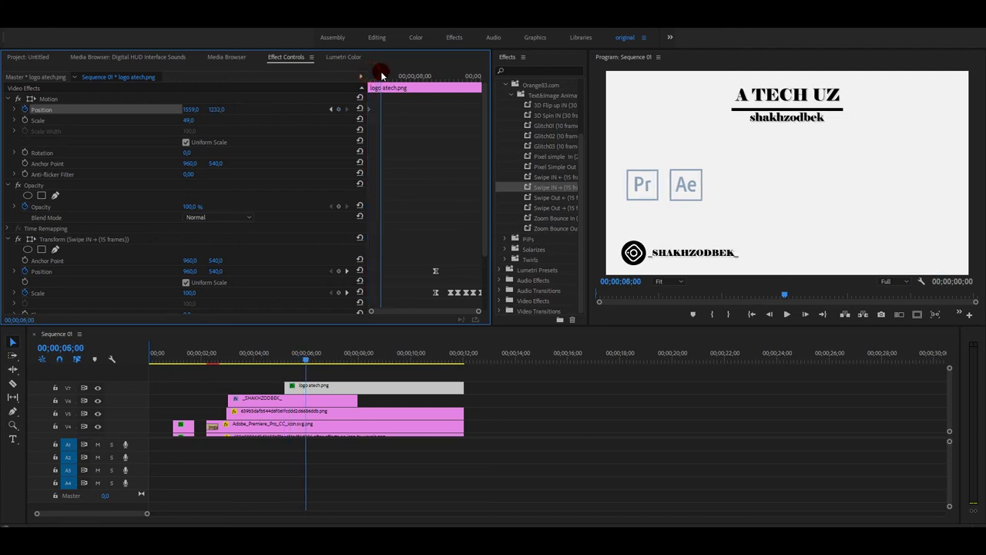
{"action": "left_click_drag", "start_coordinate": [387, 75], "coordinate": [373, 76]}
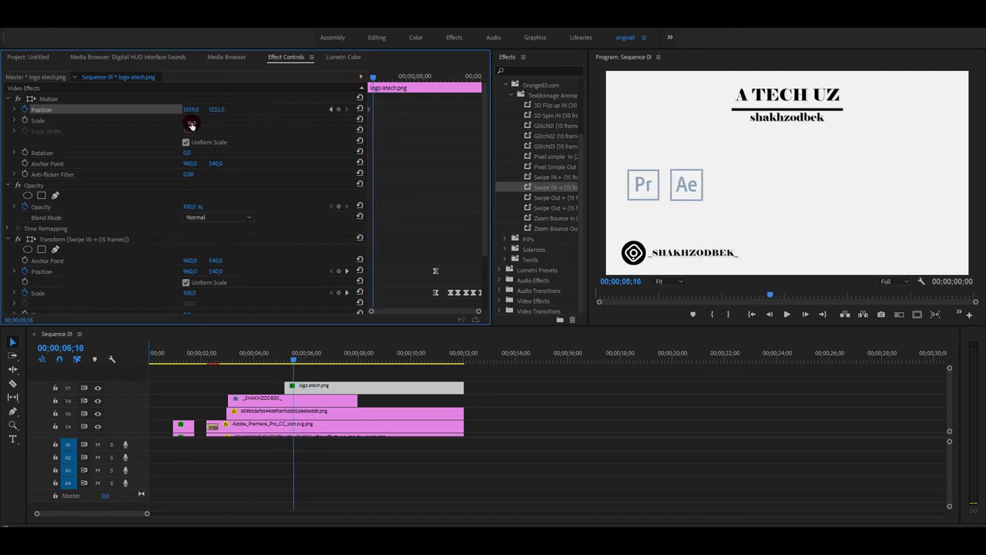
{"action": "left_click_drag", "start_coordinate": [217, 109], "coordinate": [15, 109]}
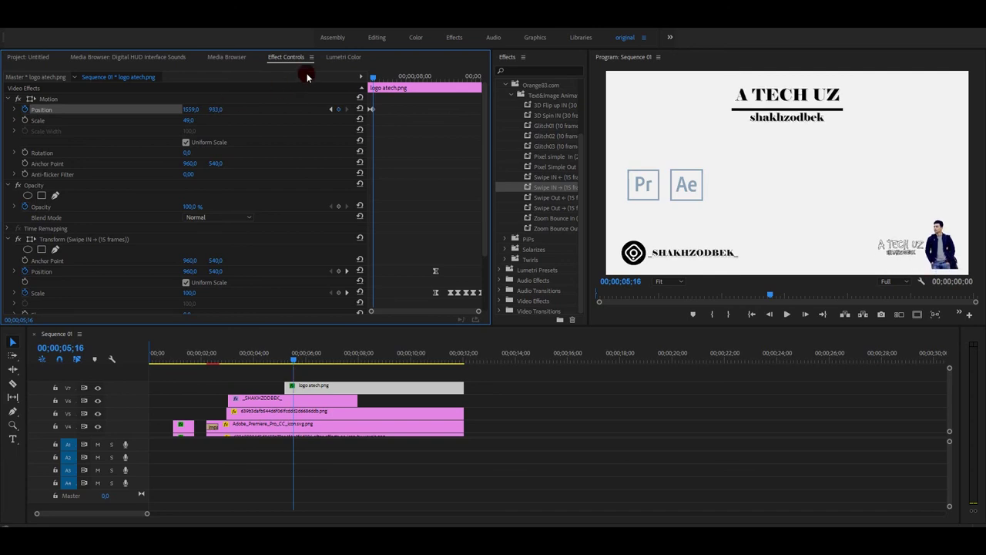
{"action": "left_click", "coordinate": [374, 75]}
{"action": "left_click_drag", "start_coordinate": [214, 109], "coordinate": [219, 109]}
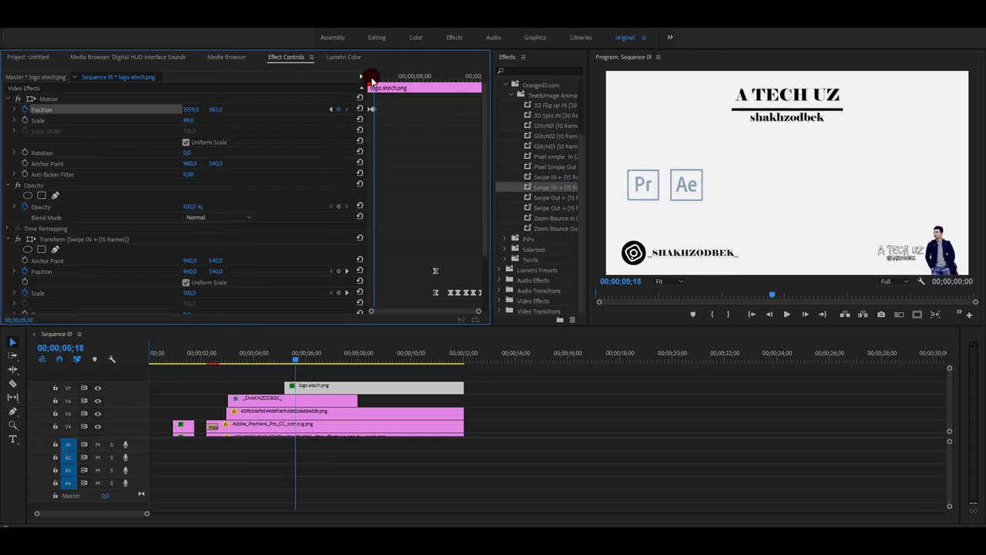
{"action": "left_click_drag", "start_coordinate": [374, 76], "coordinate": [362, 76]}
{"action": "left_click", "coordinate": [806, 313]}
{"action": "left_click", "coordinate": [786, 314]}
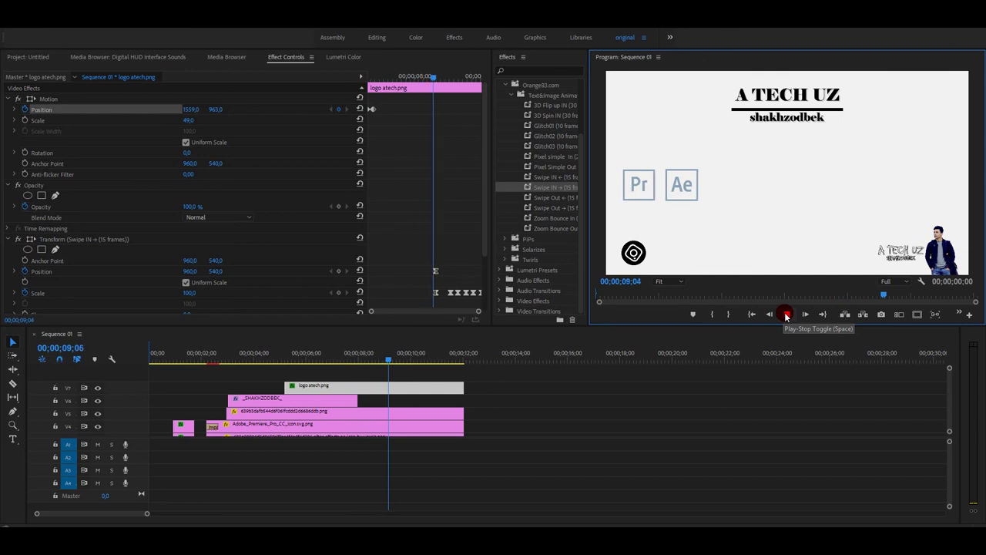
- Extend the Instagram handle clip on V6 to match the other clips and play the ending
{"action": "left_click", "coordinate": [786, 315]}
{"action": "left_click_drag", "start_coordinate": [368, 399], "coordinate": [459, 400]}
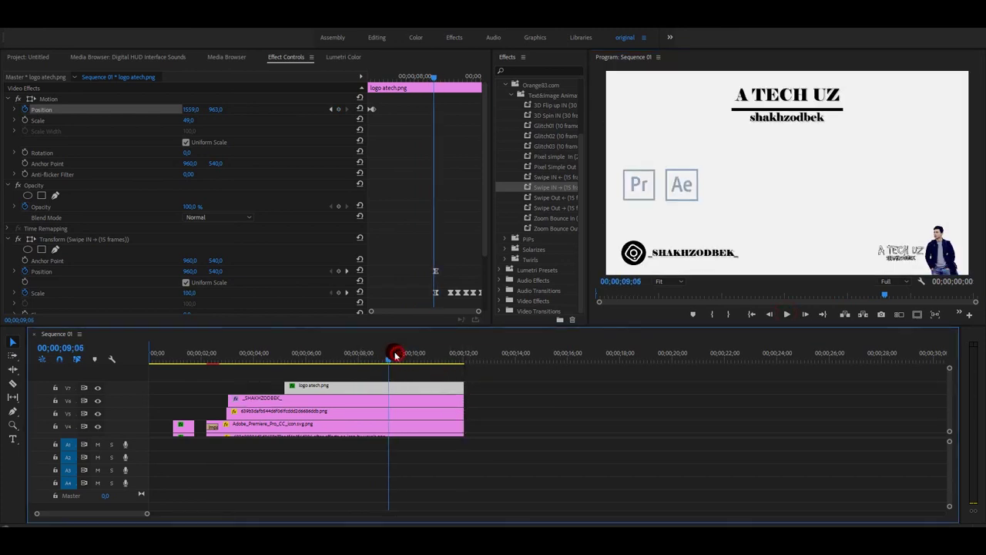
{"action": "left_click", "coordinate": [785, 315]}
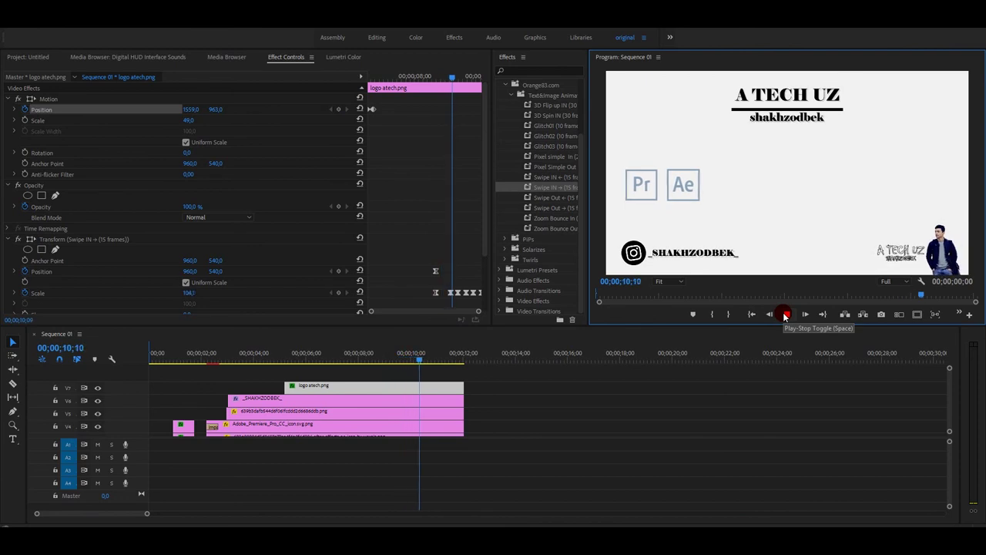
{"action": "key", "text": "space"}
{"action": "left_click", "coordinate": [460, 355]}
{"action": "left_click_drag", "start_coordinate": [357, 360], "coordinate": [319, 365]}
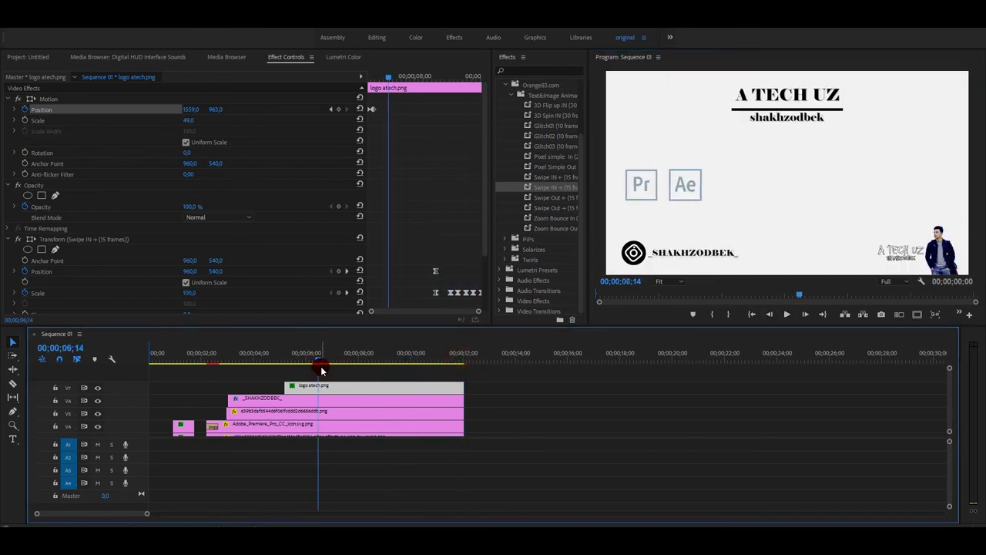